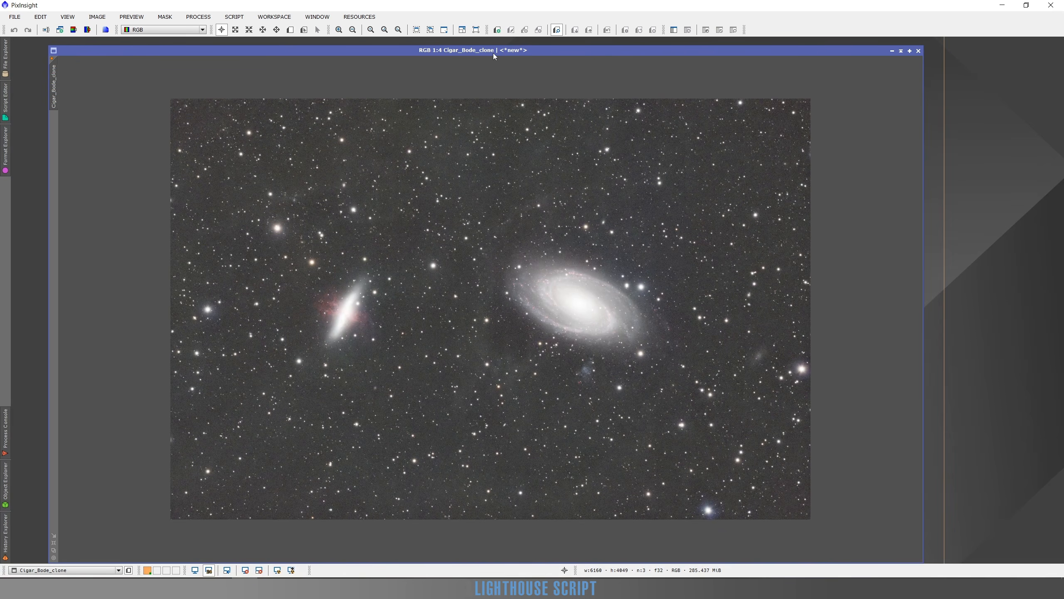
# Switch to the HrAstro website in the browser and look through the full photo gallery
pyautogui.hotkey('ctrl', 'pagedown')
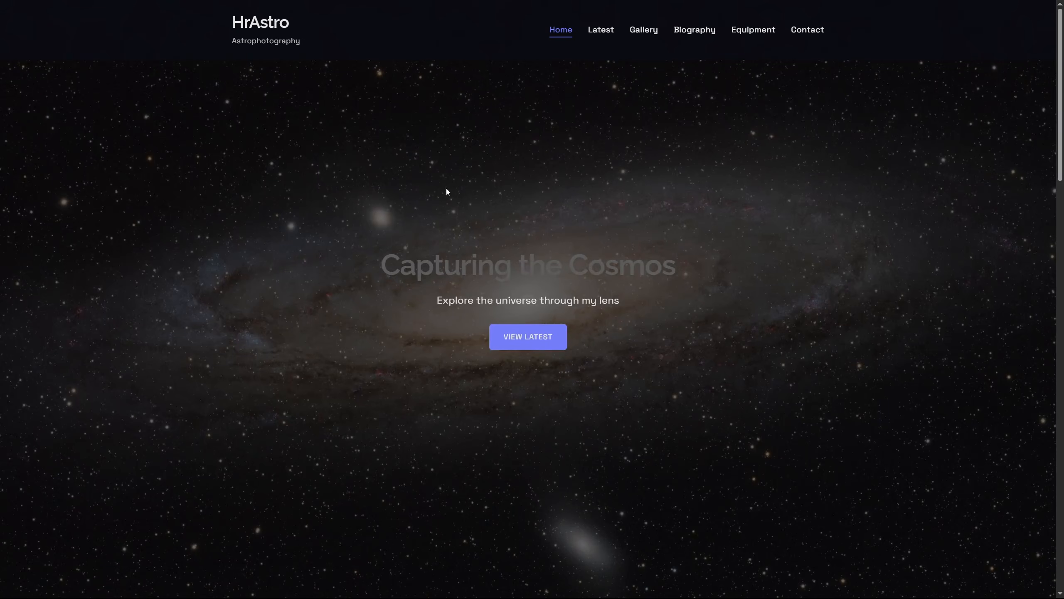
pyautogui.scroll(-2, 406, 183)
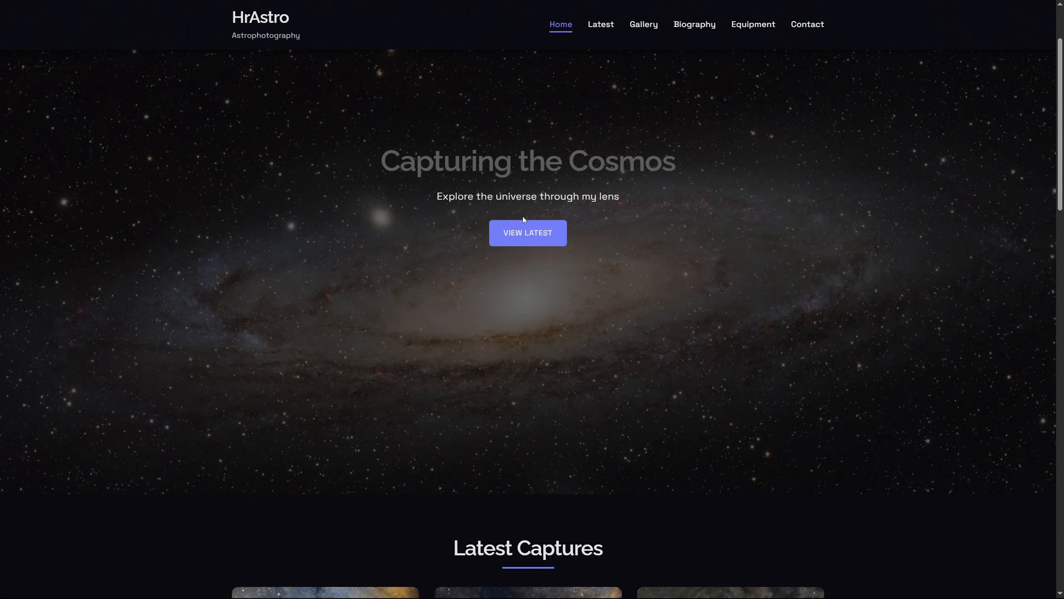
pyautogui.click(541, 236)
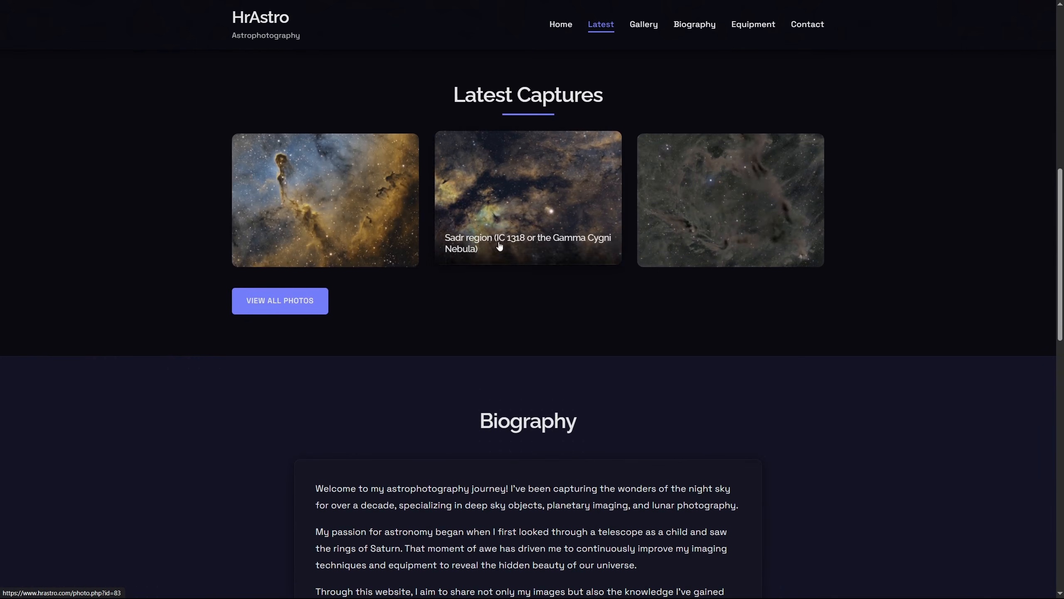
pyautogui.click(292, 299)
pyautogui.scroll(-2, 535, 253)
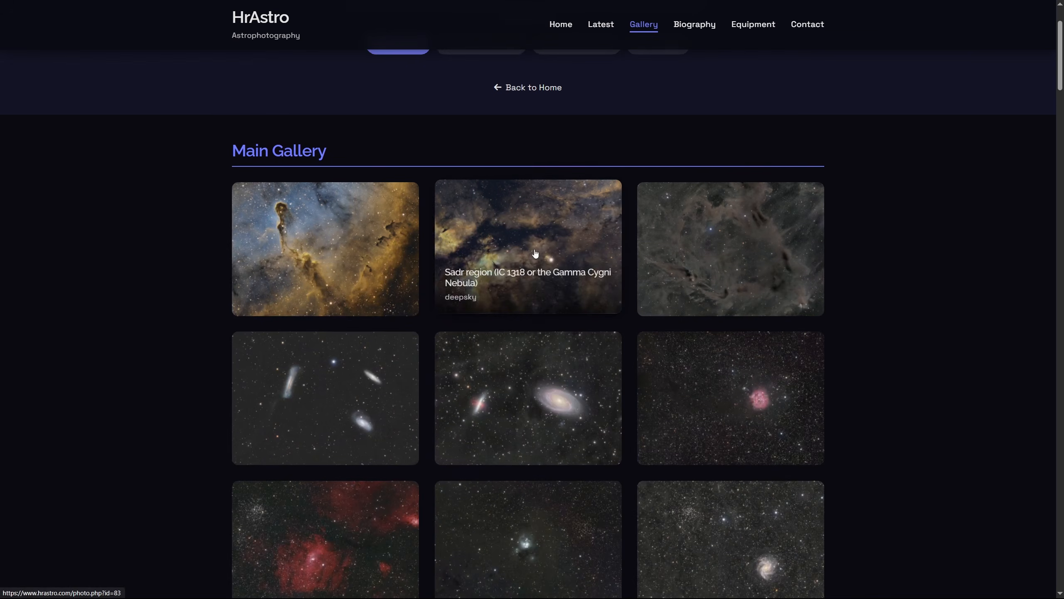
pyautogui.scroll(-3, 536, 253)
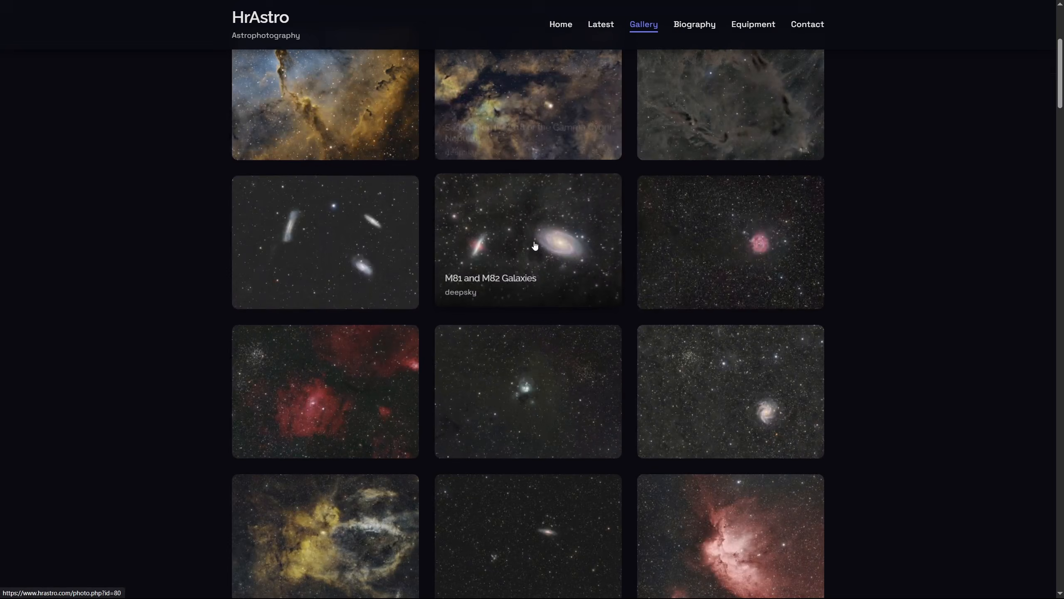
# Open the M81 and M82 Galaxies photo and examine it at full size
pyautogui.click(564, 248)
pyautogui.scroll(-3, 564, 244)
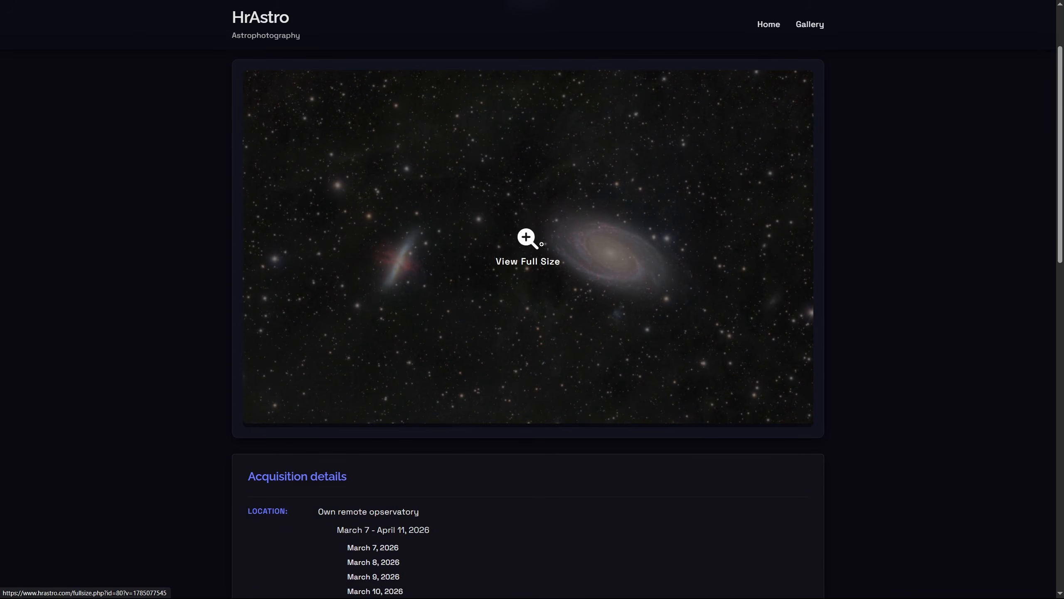
pyautogui.click(533, 241)
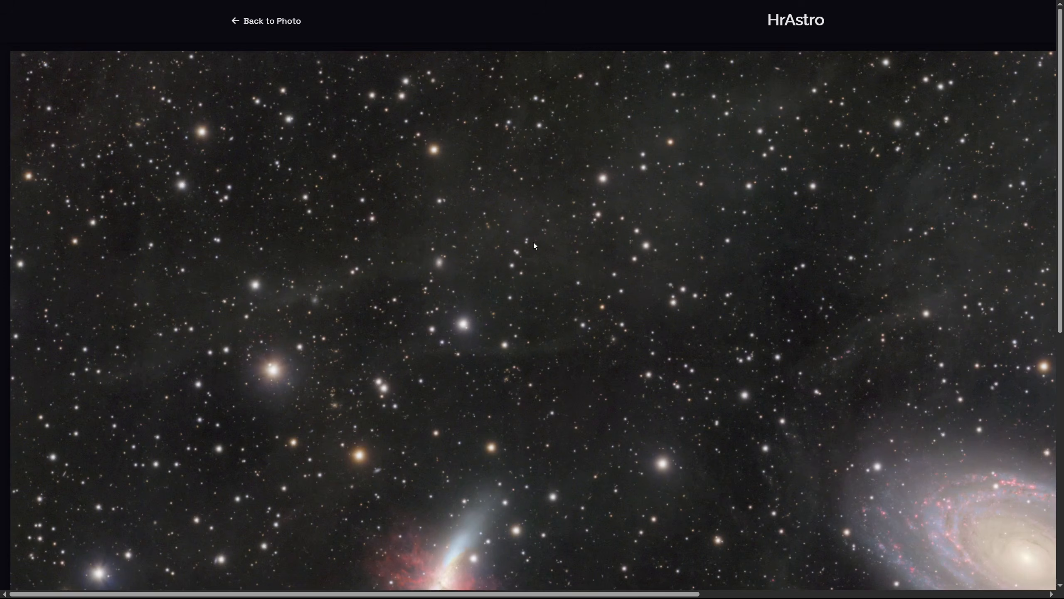
pyautogui.scroll(-9, 581, 282)
pyautogui.scroll(4, 587, 286)
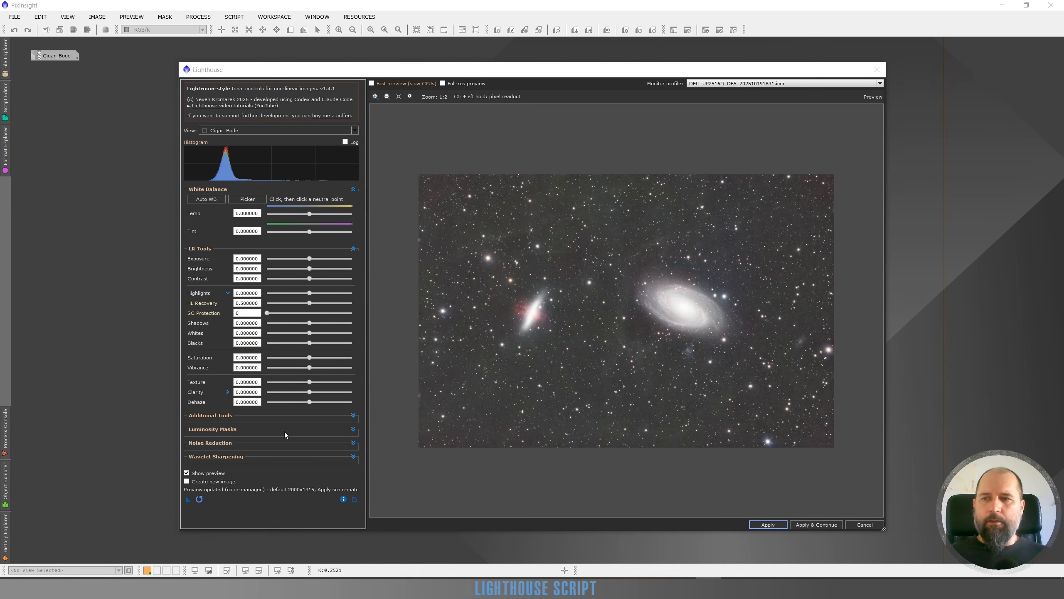
# In PixInsight's Lighthouse script, enable the luminosity mask and draw an elliptical region over the core of the large spiral galaxy
pyautogui.click(354, 429)
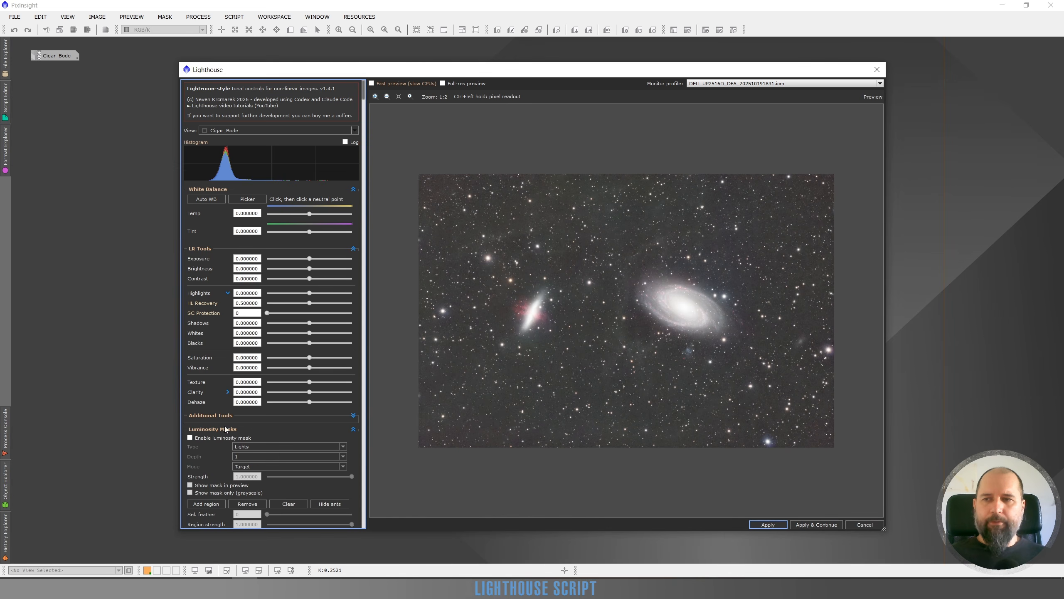
pyautogui.click(190, 438)
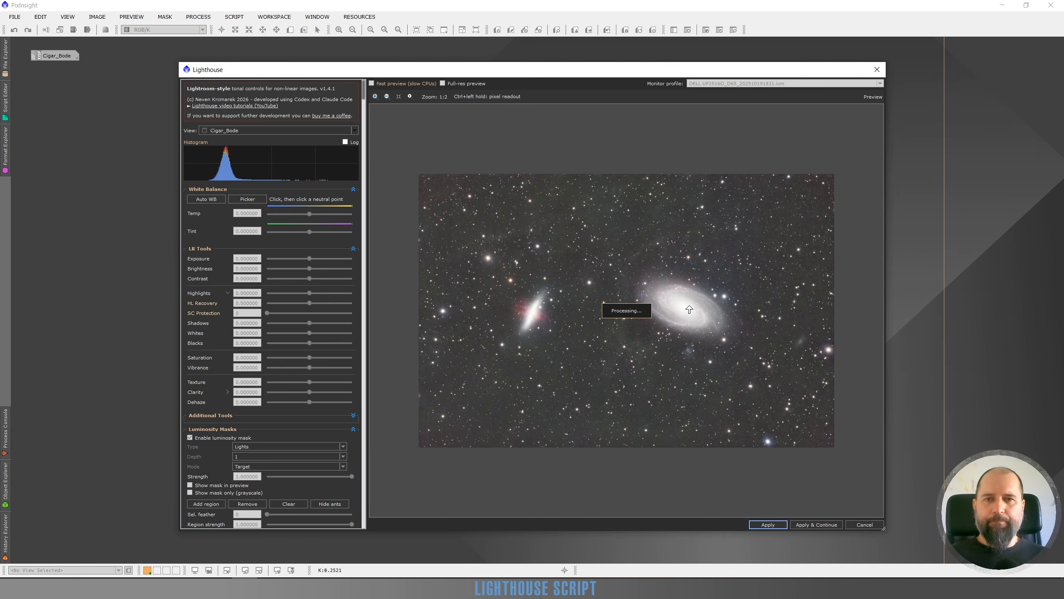
pyautogui.click(205, 505)
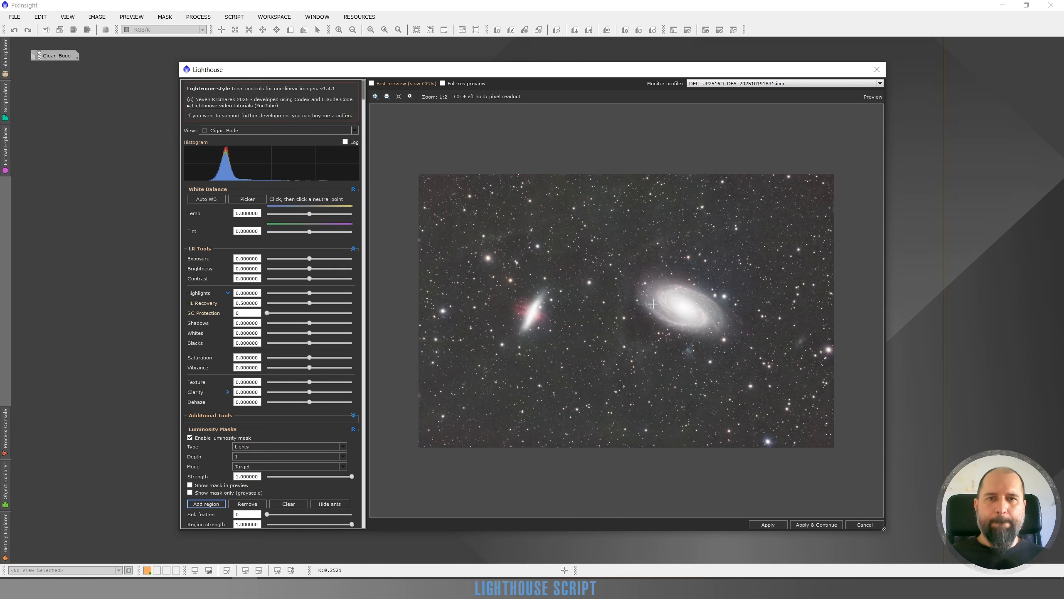
pyautogui.moveTo(711, 302); pyautogui.dragTo(659, 311)
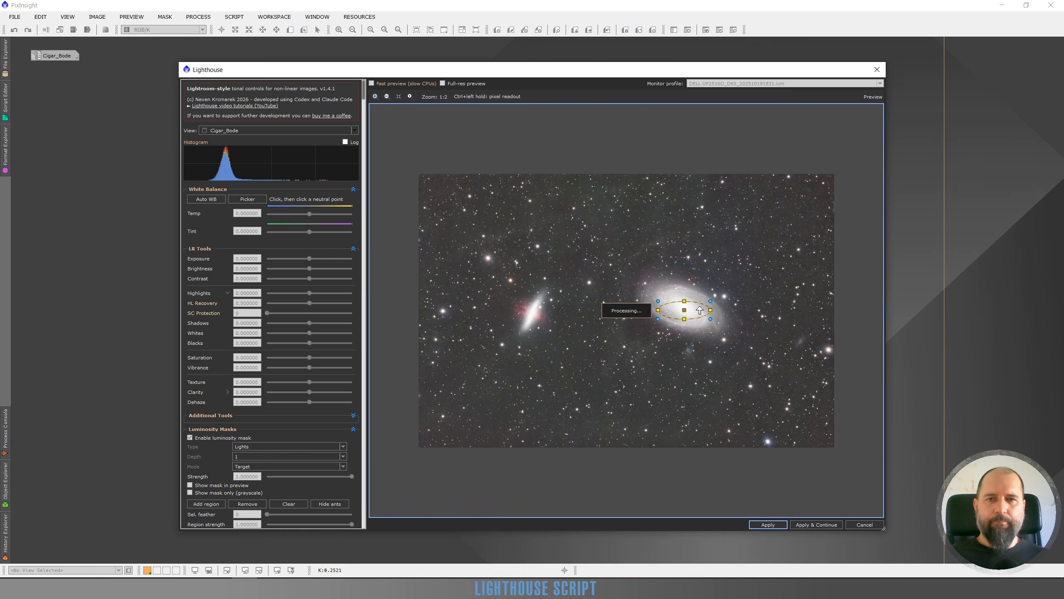
# Rotate, move and resize the elliptical region so it follows the tilt and outline of the spiral galaxy's bright core
pyautogui.scroll(2, 685, 310)
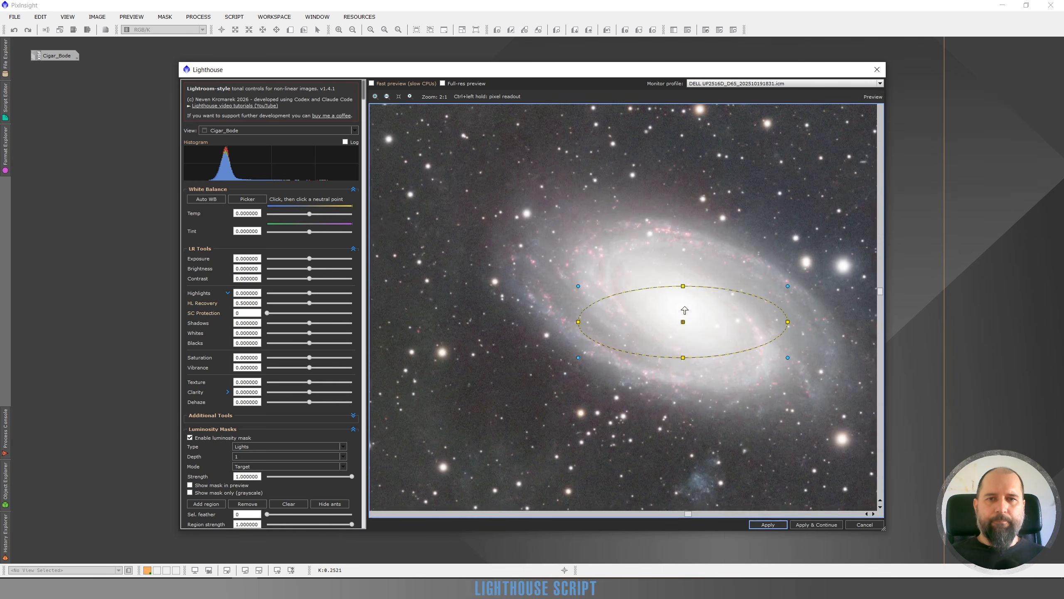
pyautogui.moveTo(788, 286); pyautogui.dragTo(792, 339)
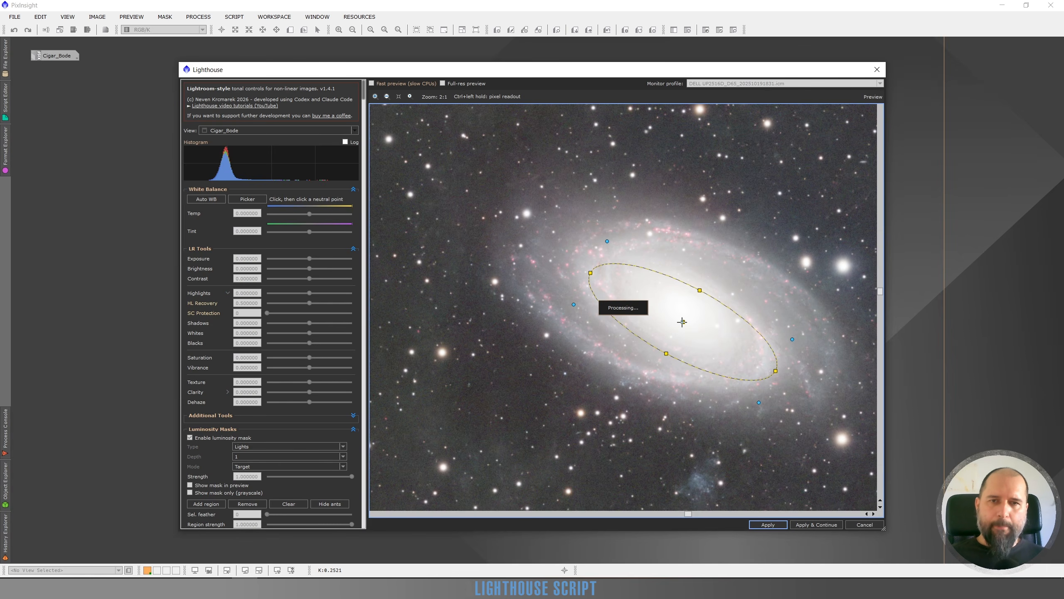
pyautogui.moveTo(682, 321); pyautogui.dragTo(685, 305)
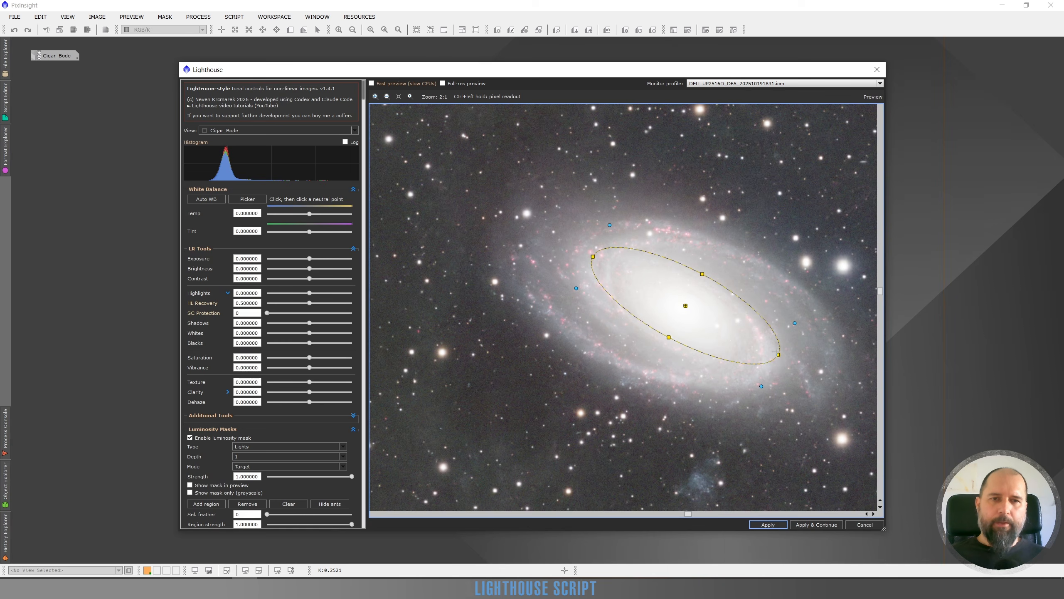
pyautogui.moveTo(779, 355); pyautogui.dragTo(767, 339)
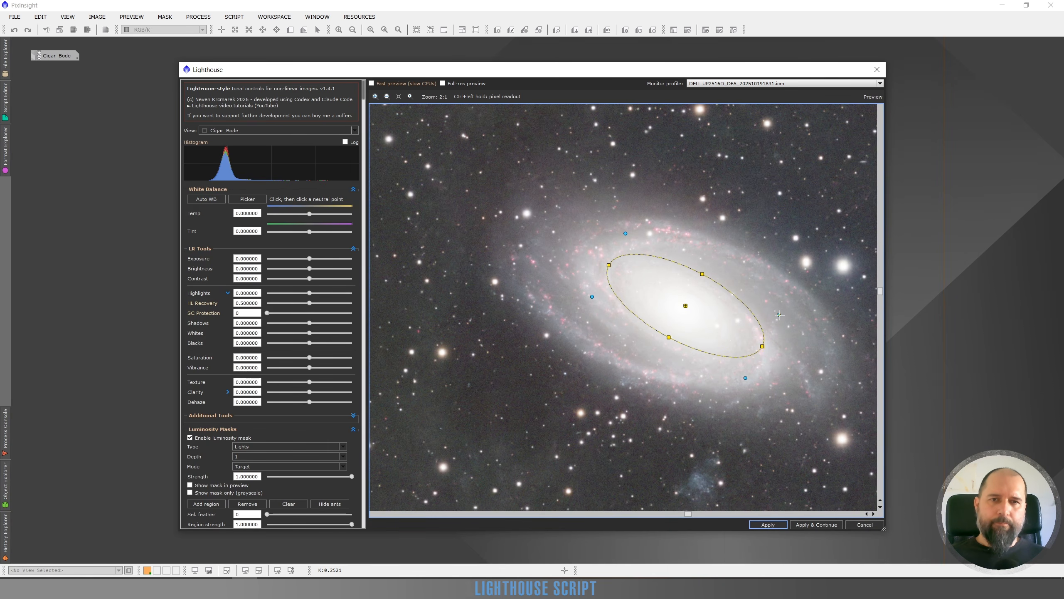
pyautogui.moveTo(779, 314); pyautogui.dragTo(779, 309)
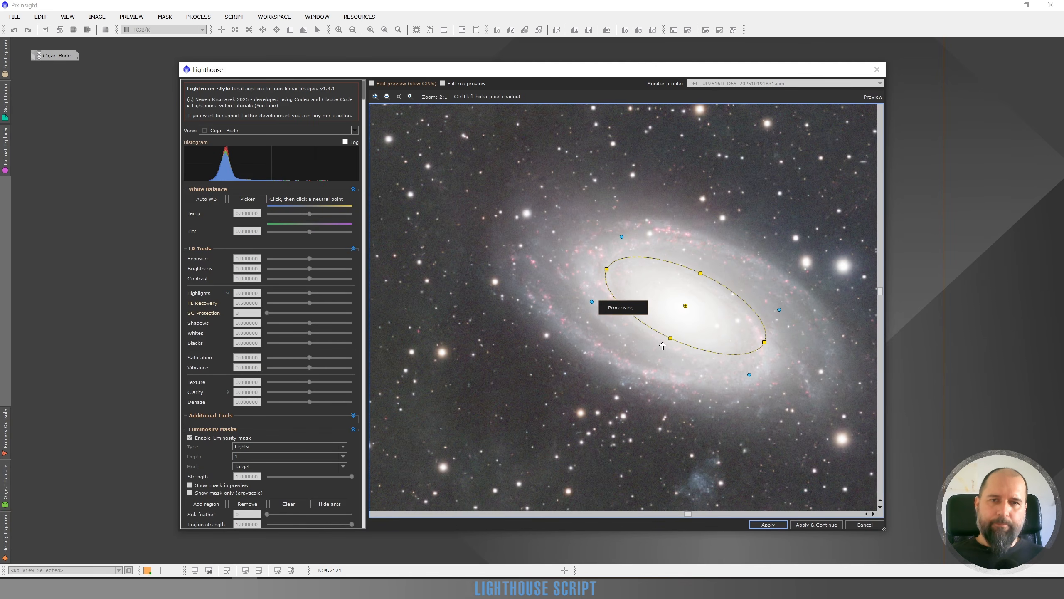
pyautogui.moveTo(671, 338); pyautogui.dragTo(669, 341)
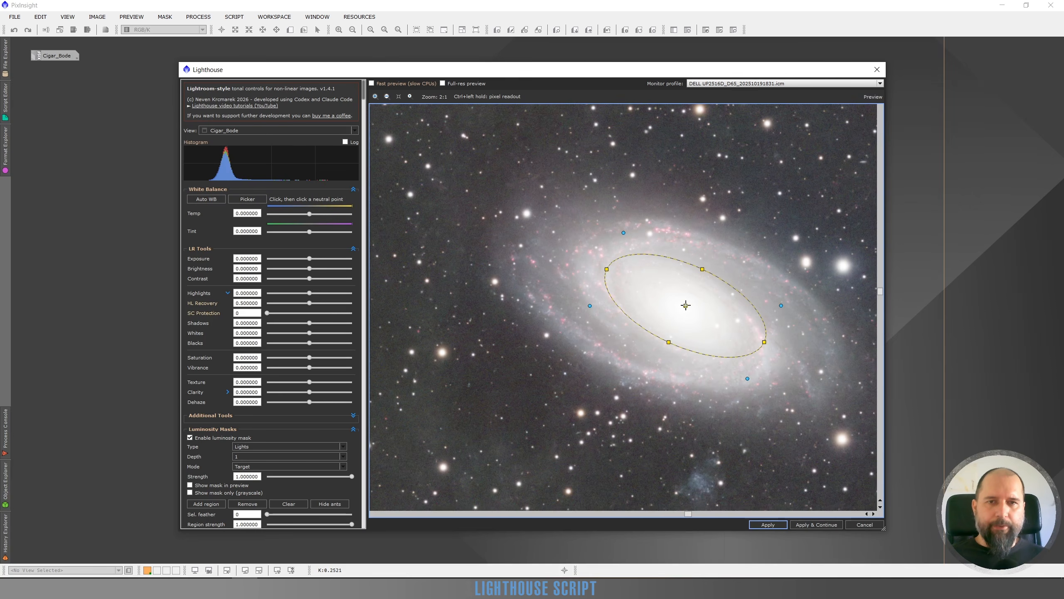
pyautogui.moveTo(685, 306); pyautogui.dragTo(683, 308)
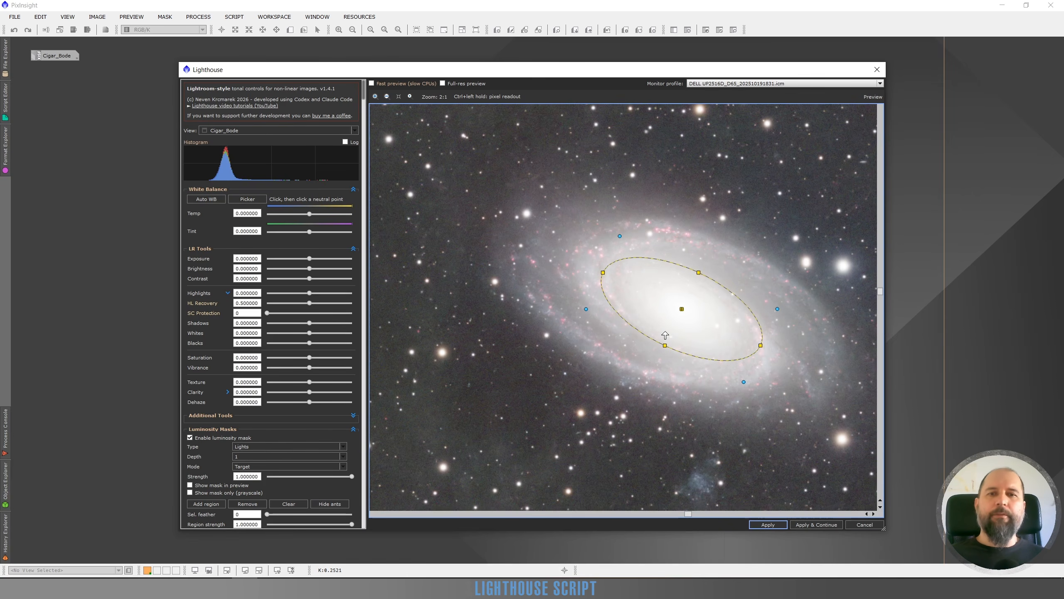
pyautogui.moveTo(699, 272); pyautogui.dragTo(702, 268)
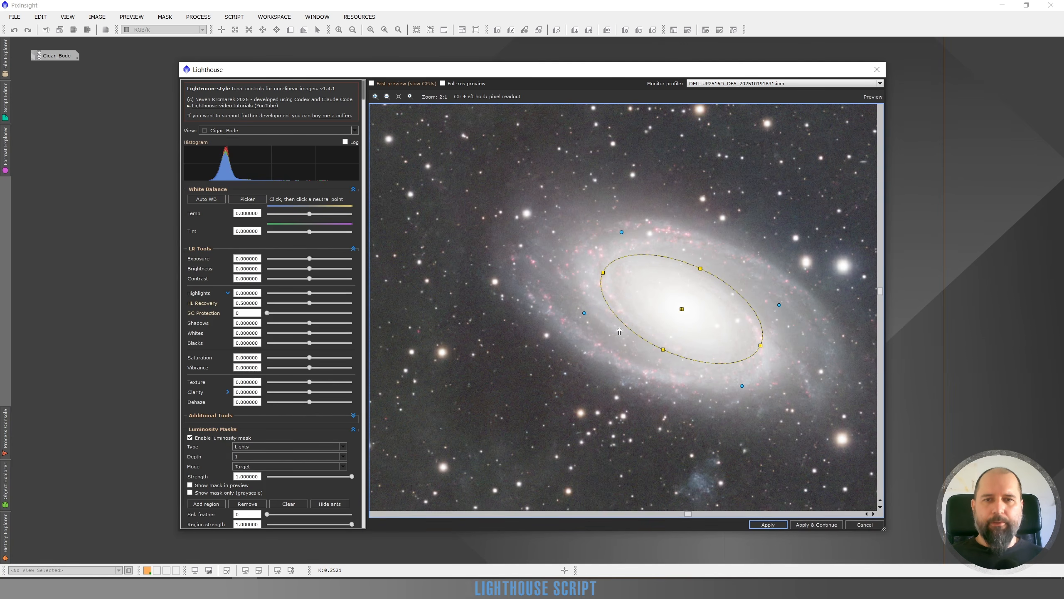
# Add a second elliptical mask region around the small edge-on galaxy
pyautogui.scroll(2, 463, 409)
pyautogui.scroll(-4, 463, 410)
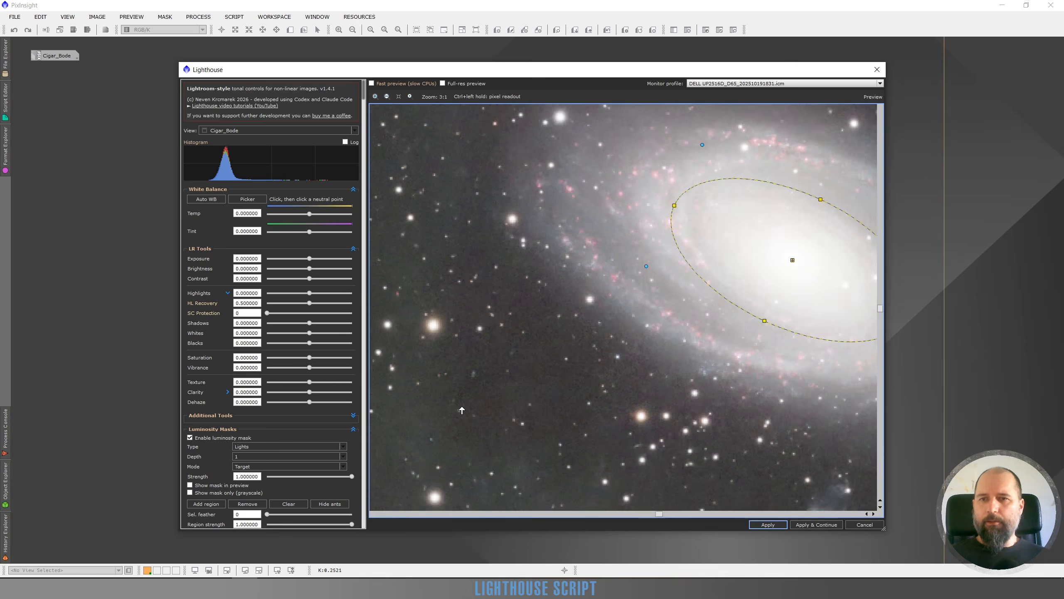
pyautogui.scroll(1, 492, 354)
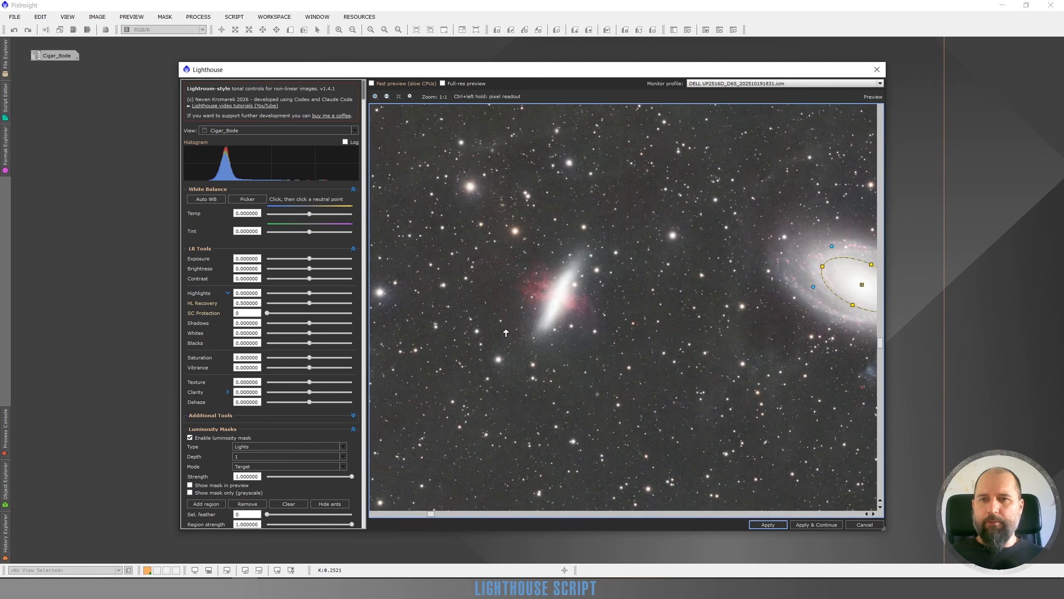
pyautogui.click(205, 503)
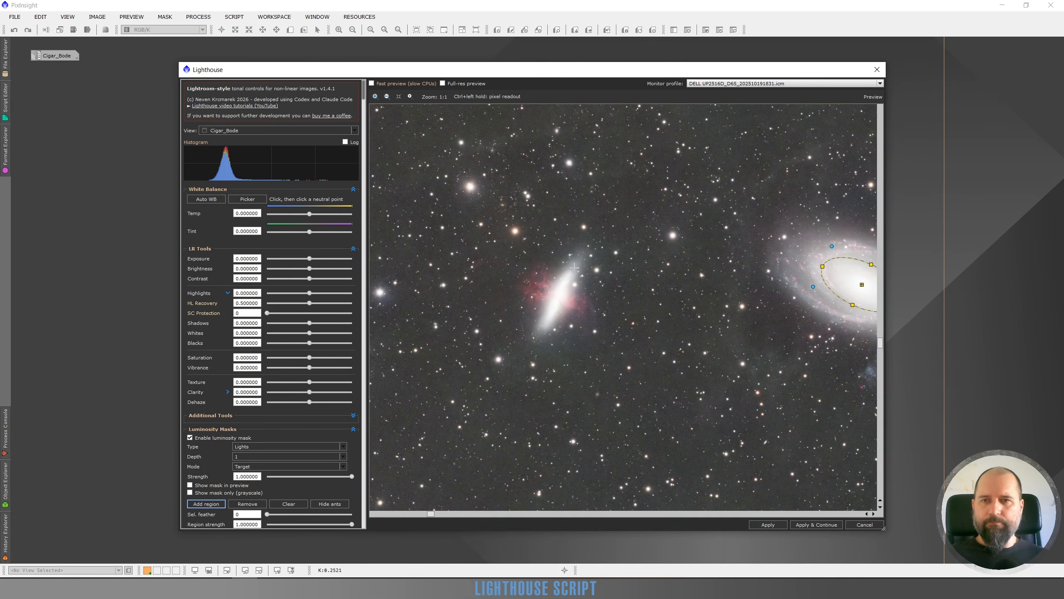
pyautogui.moveTo(586, 255); pyautogui.dragTo(531, 341)
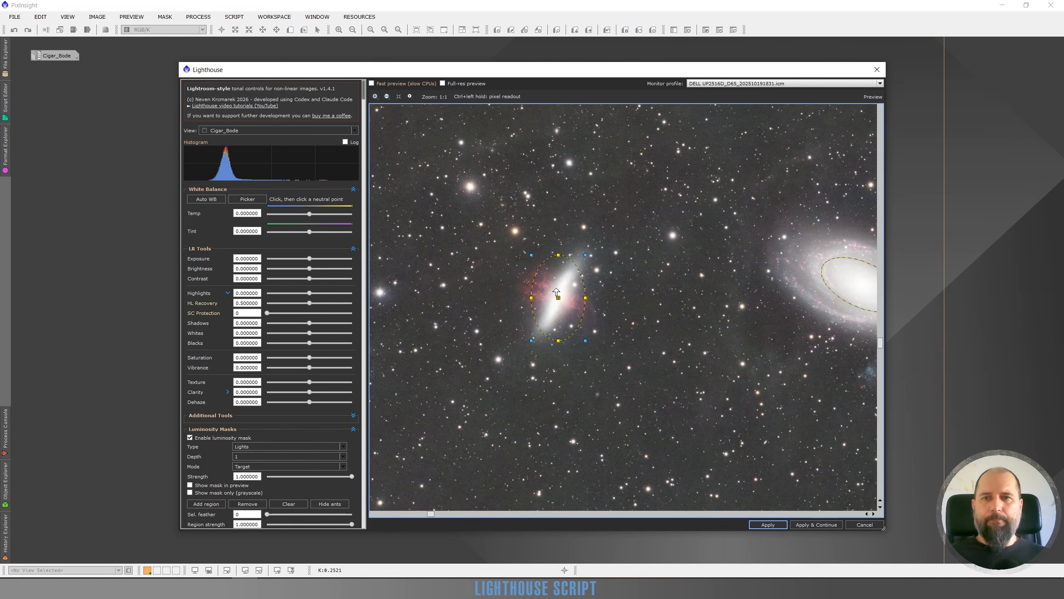
# Rotate, lengthen, narrow and reposition the second region so it fits closely around the edge-on galaxy's slanted disk
pyautogui.scroll(1, 553, 294)
pyautogui.moveTo(615, 221); pyautogui.dragTo(636, 261)
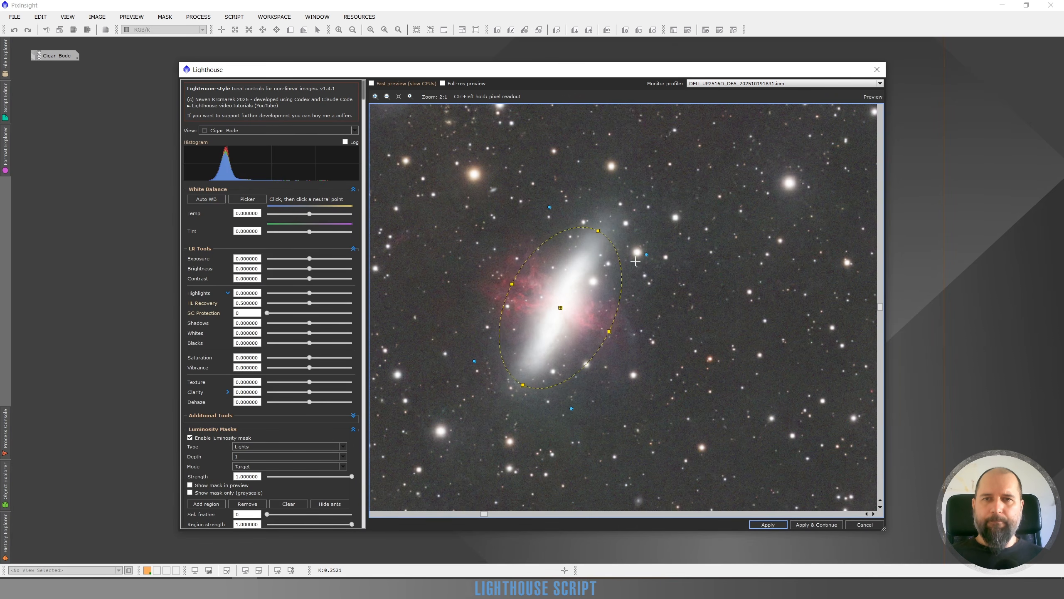
pyautogui.moveTo(598, 231); pyautogui.dragTo(610, 204)
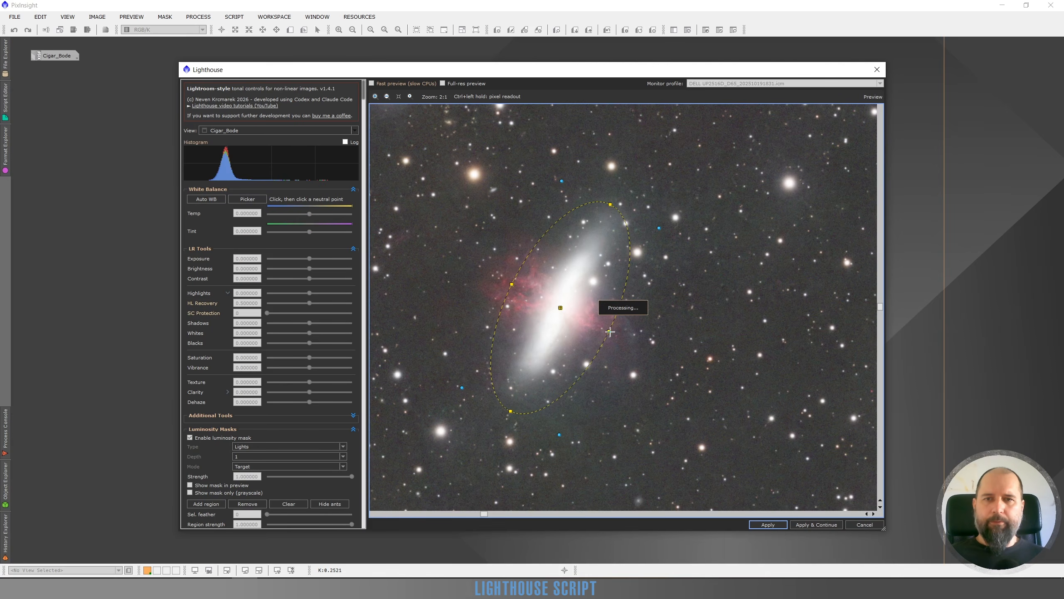
pyautogui.moveTo(610, 332); pyautogui.dragTo(589, 326)
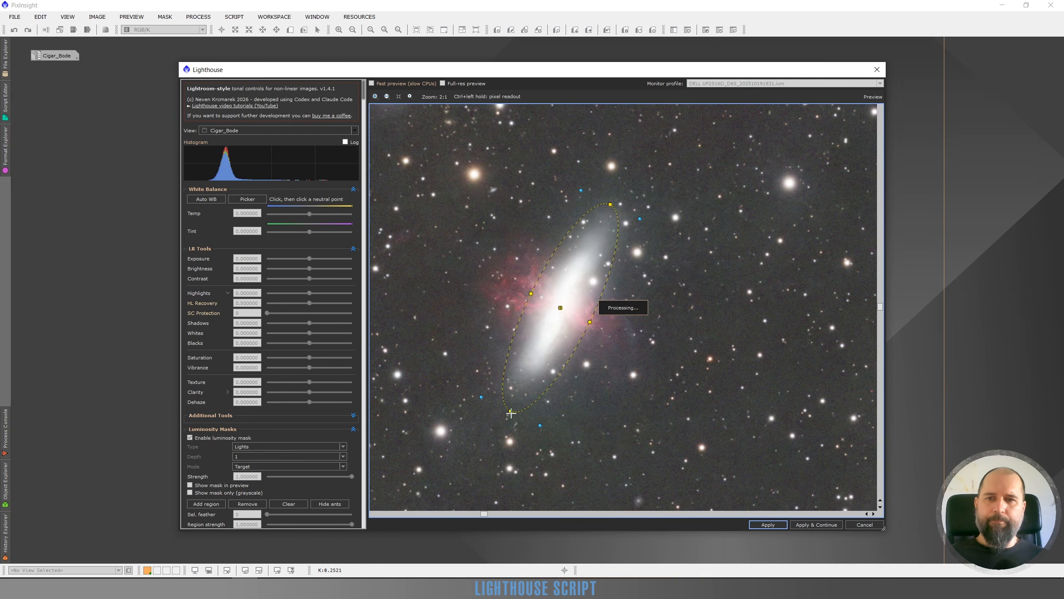
pyautogui.moveTo(511, 411); pyautogui.dragTo(512, 407)
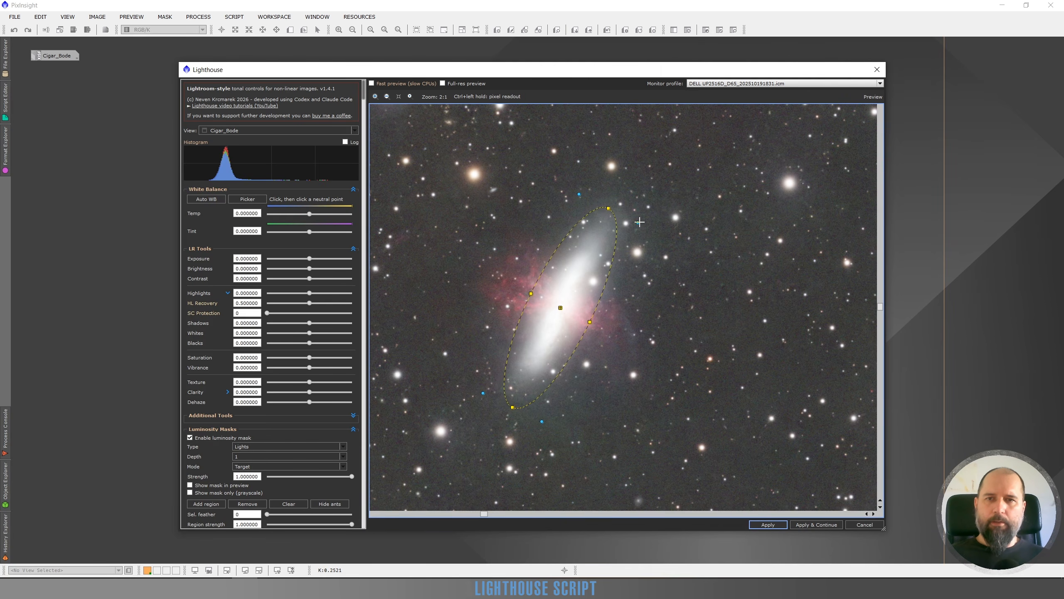
pyautogui.moveTo(639, 222); pyautogui.dragTo(639, 224)
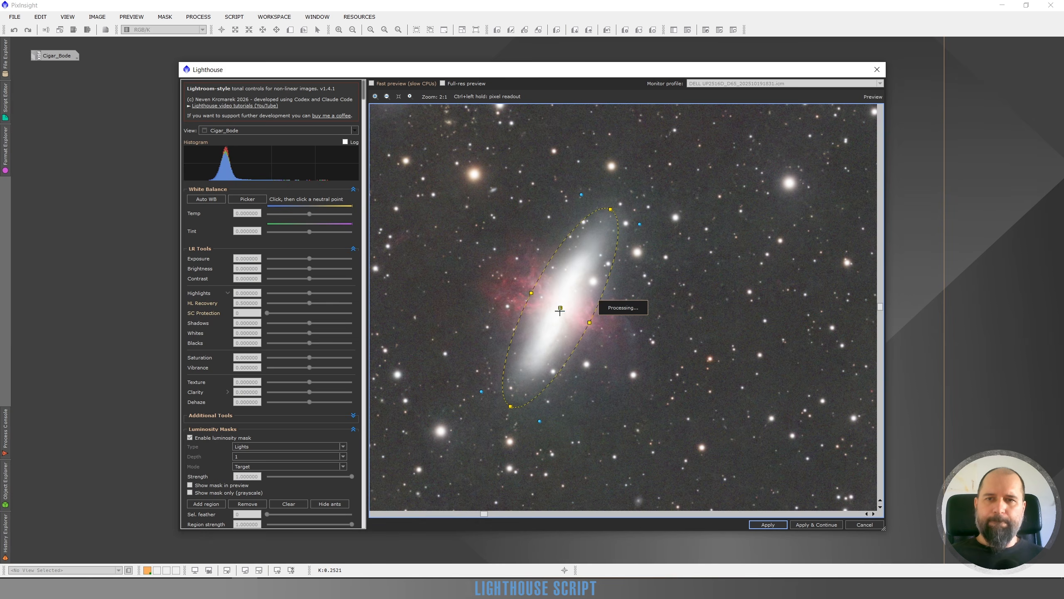
pyautogui.moveTo(560, 310); pyautogui.dragTo(563, 301)
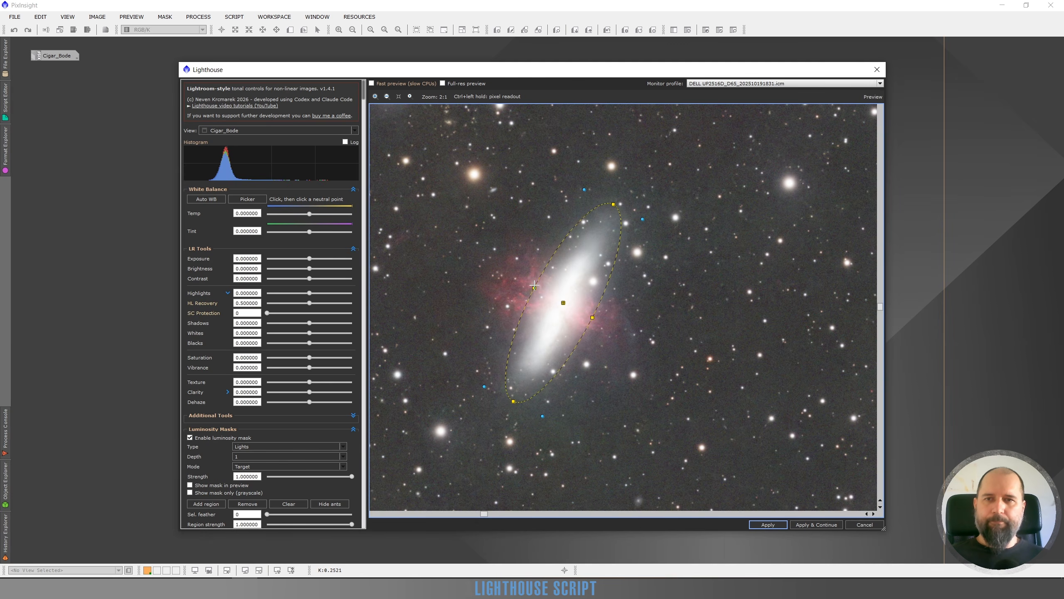
pyautogui.moveTo(534, 285); pyautogui.dragTo(531, 285)
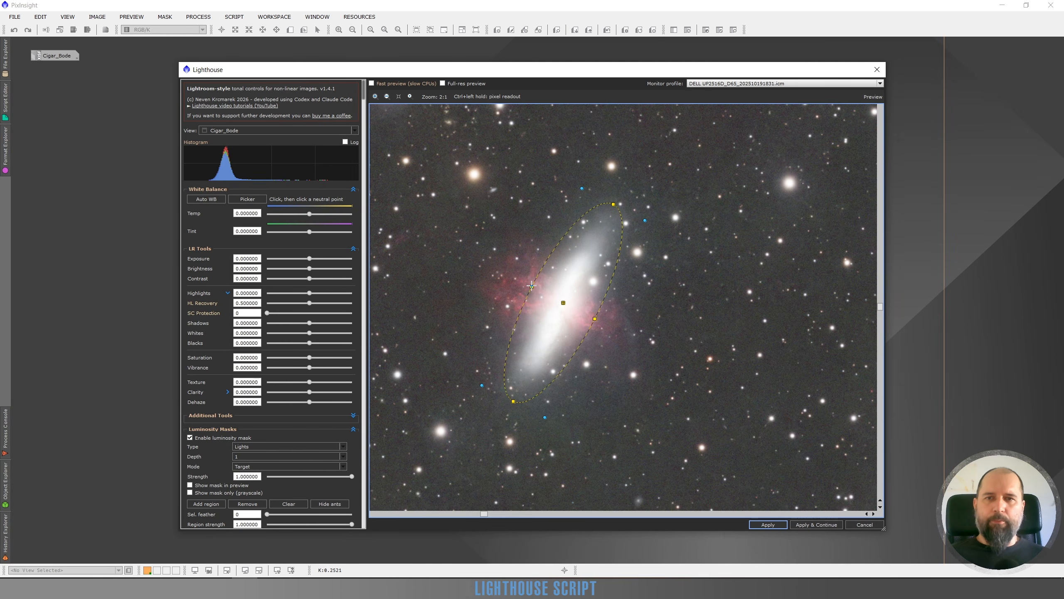
# Show only the grayscale luminosity mask in the preview to check both galaxy regions
pyautogui.scroll(-2, 532, 285)
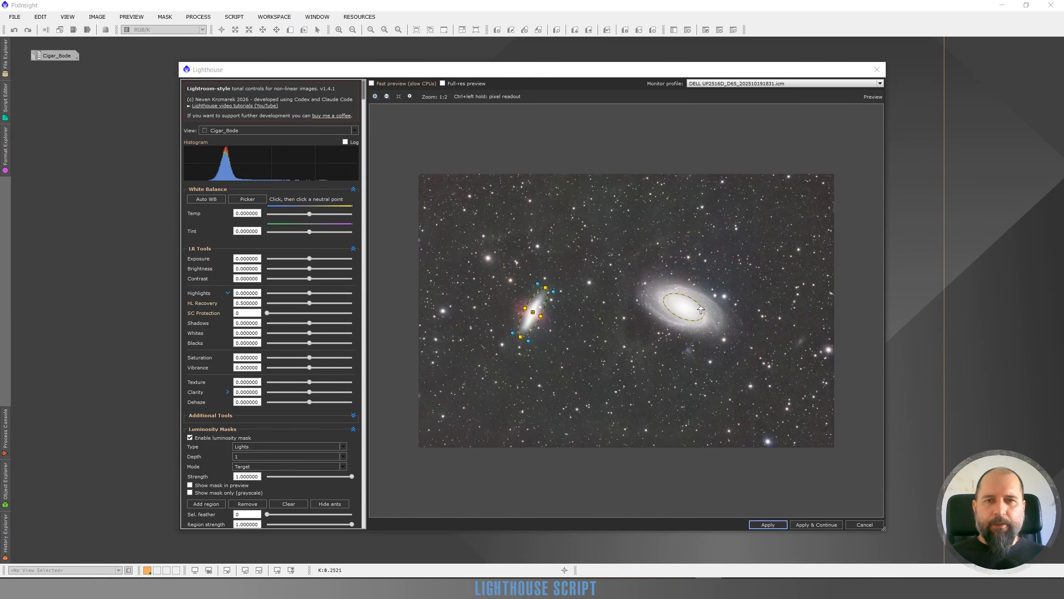
pyautogui.scroll(1, 662, 300)
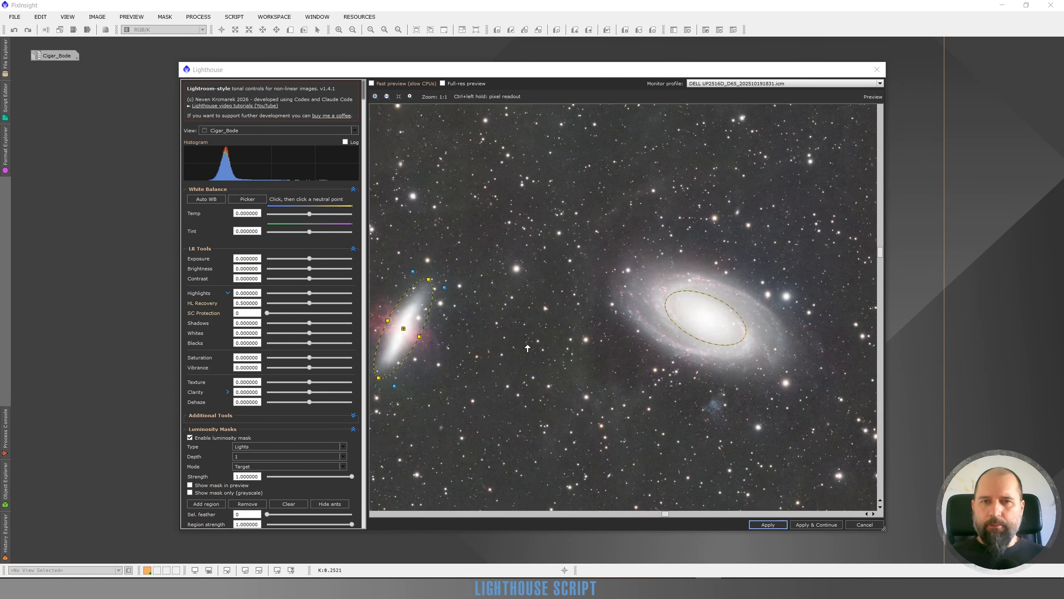
pyautogui.moveTo(521, 360); pyautogui.dragTo(551, 355)
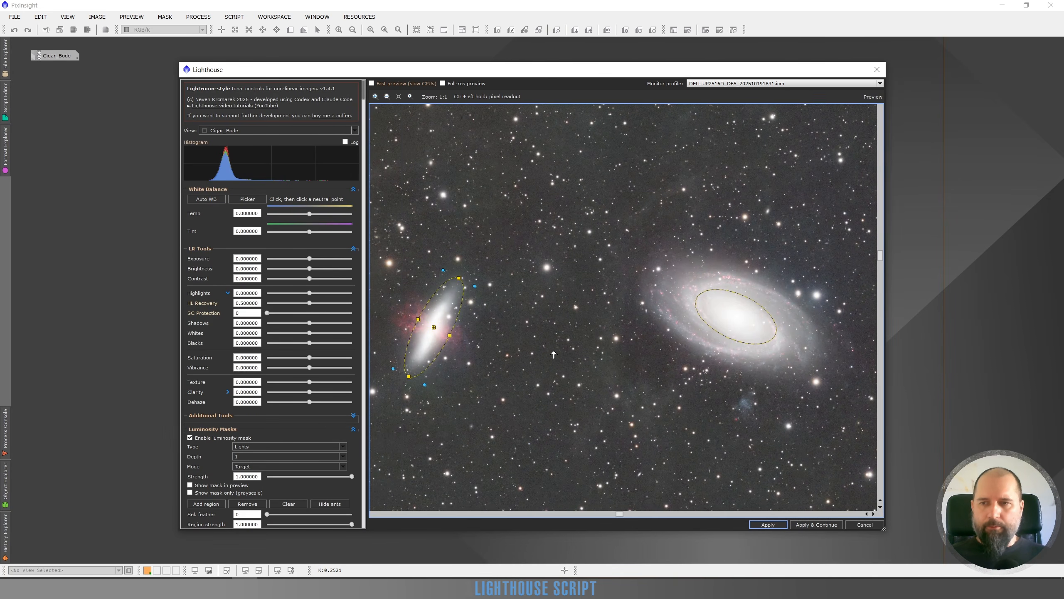
pyautogui.click(190, 493)
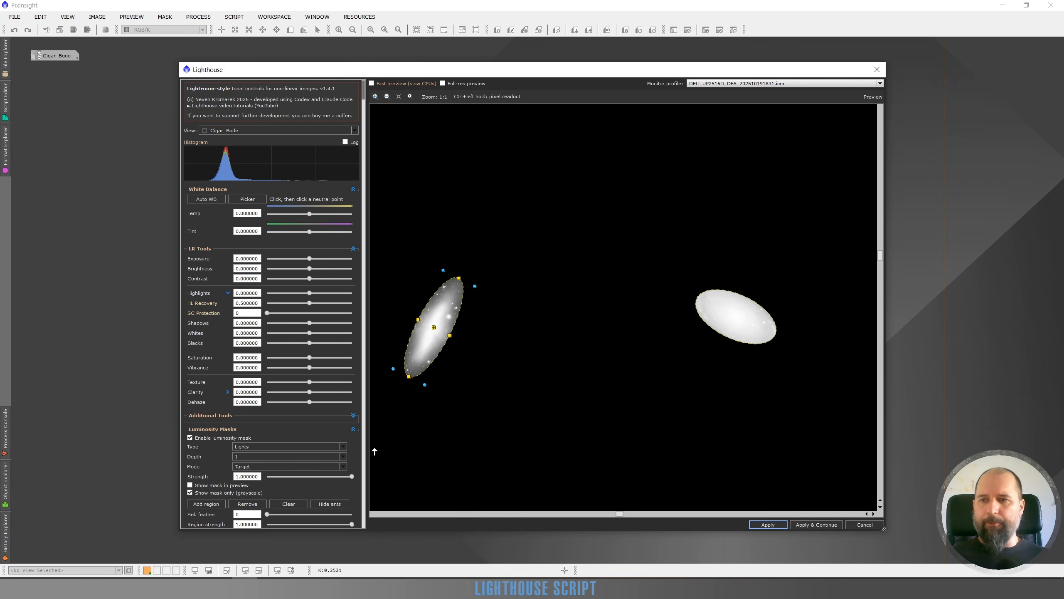
# Feather the edge-on galaxy's mask region to 35 and the spiral galaxy's core region to 40
pyautogui.click(296, 514)
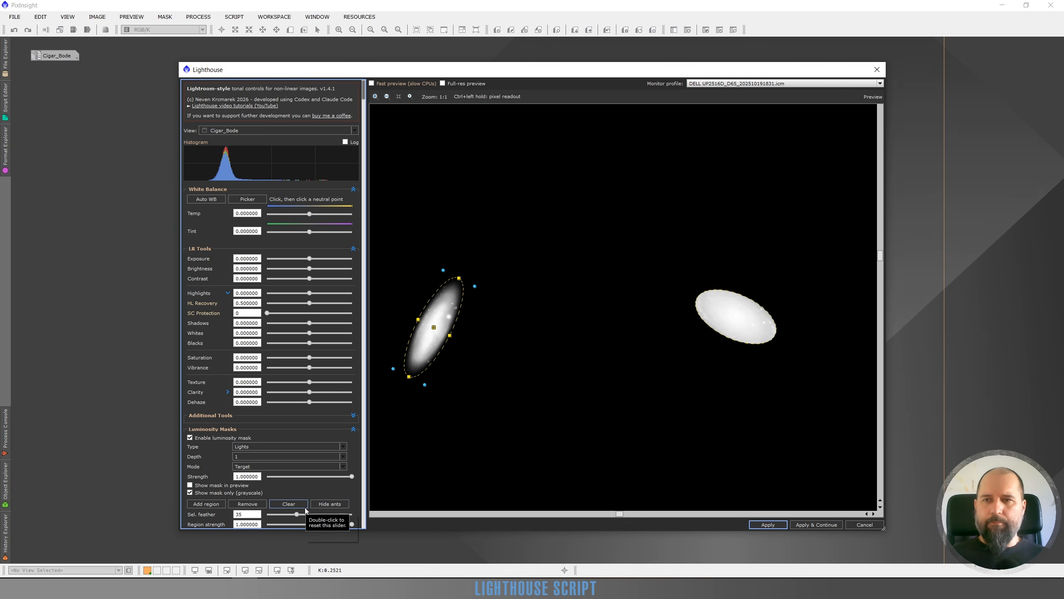
pyautogui.click(736, 317)
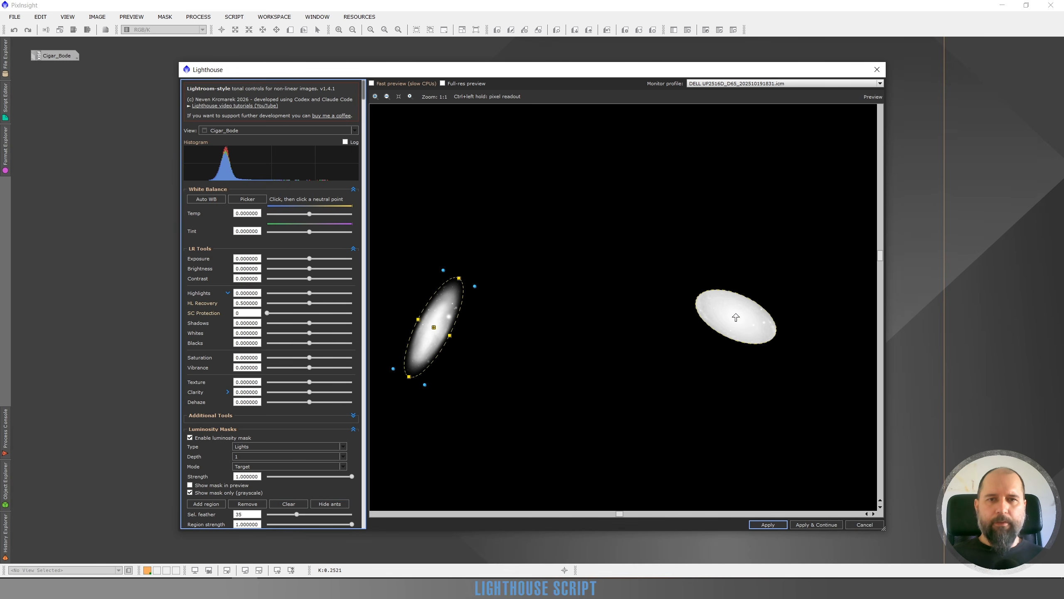
pyautogui.click(301, 514)
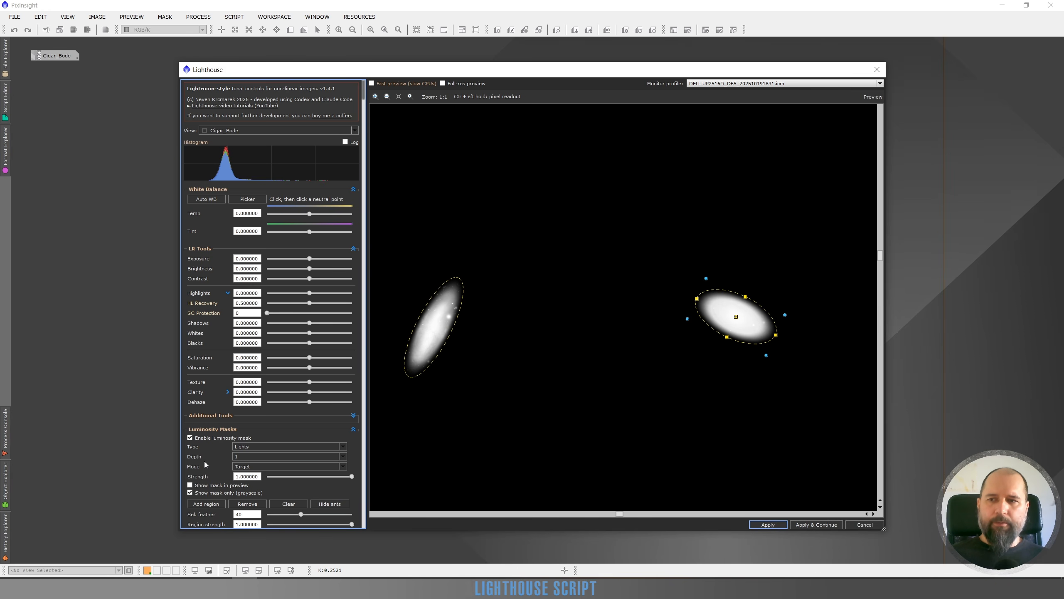
# Set the luminosity mask depth to 2 and inspect the grayscale mask closely in both galaxy regions
pyautogui.click(244, 458)
pyautogui.click(244, 471)
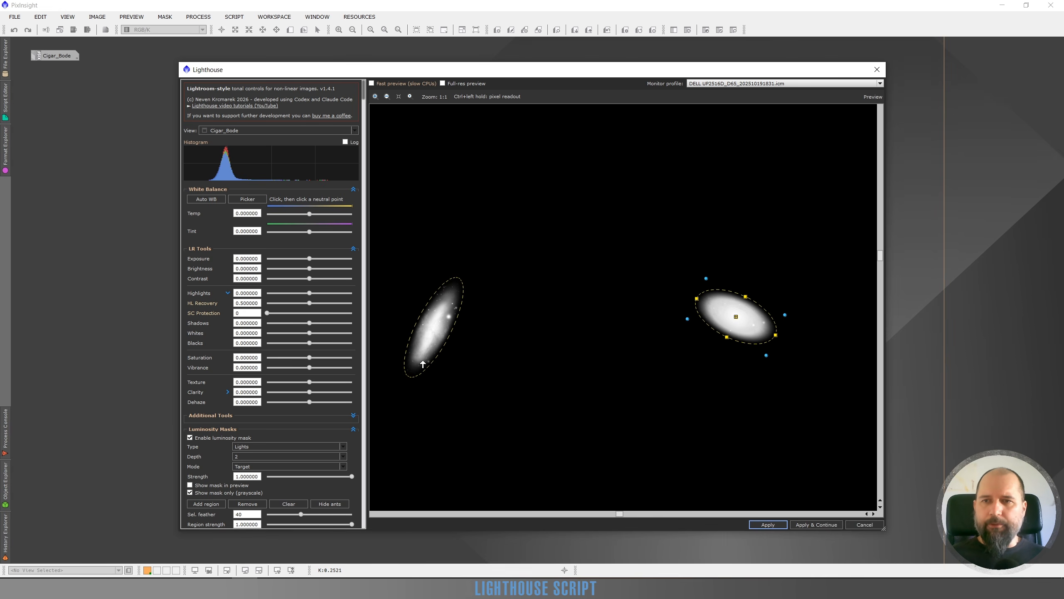
pyautogui.scroll(1, 419, 325)
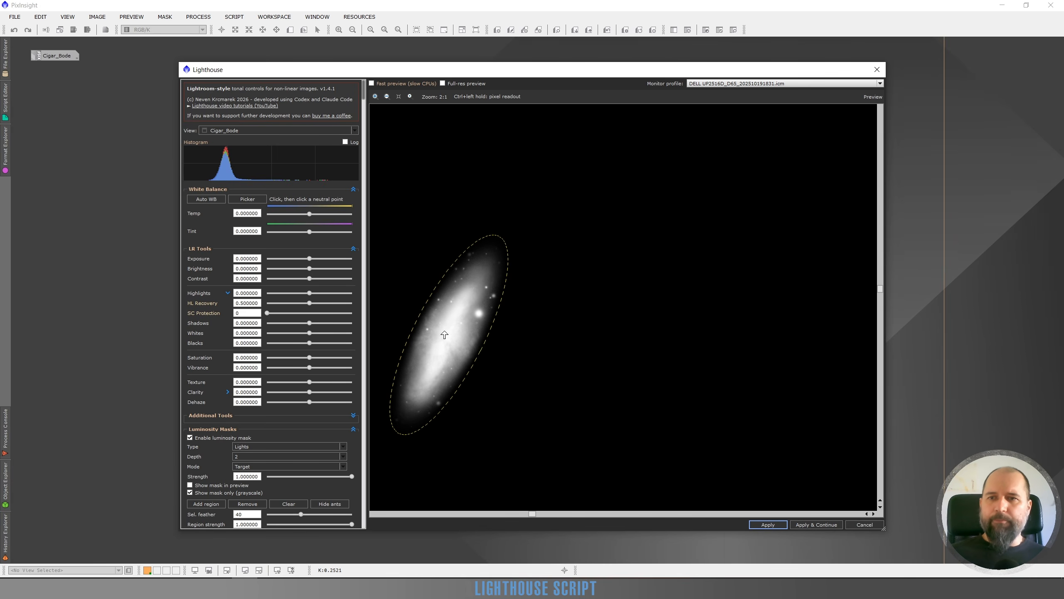
pyautogui.scroll(-1, 649, 332)
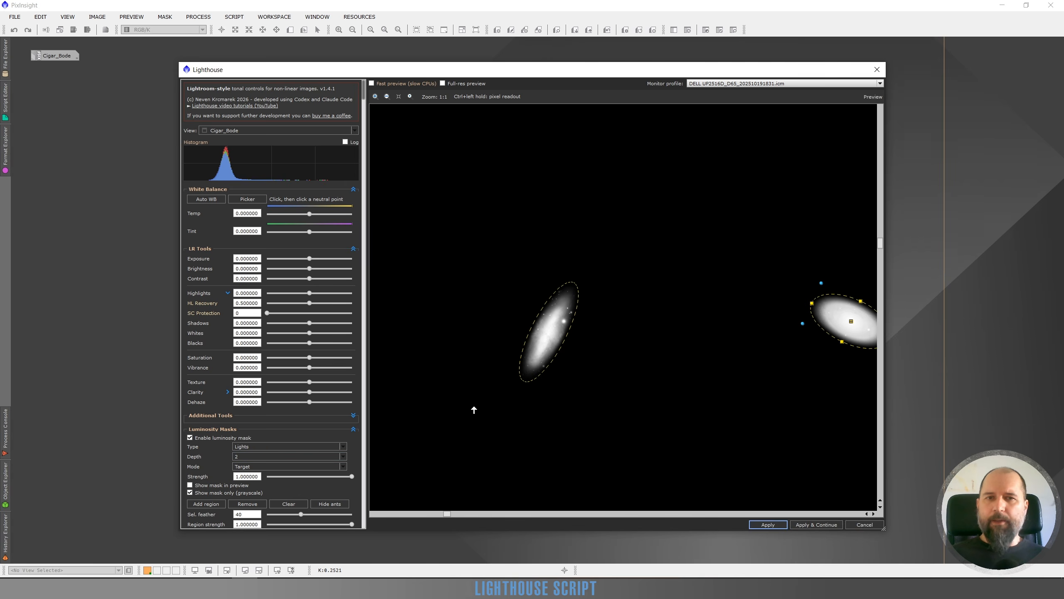
pyautogui.moveTo(782, 370); pyautogui.dragTo(665, 386)
pyautogui.scroll(2, 769, 342)
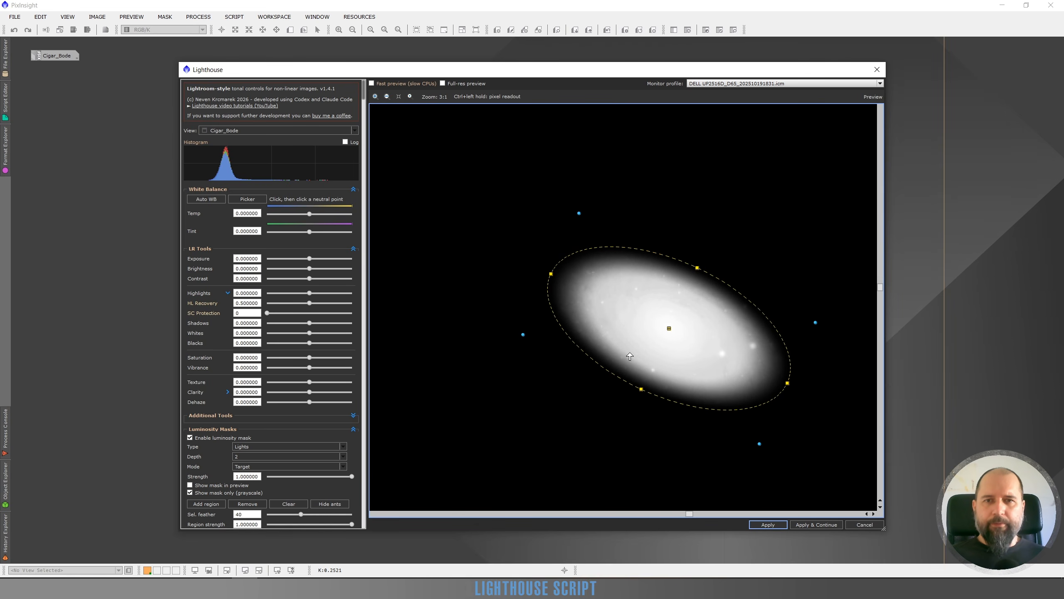
pyautogui.scroll(-3, 616, 352)
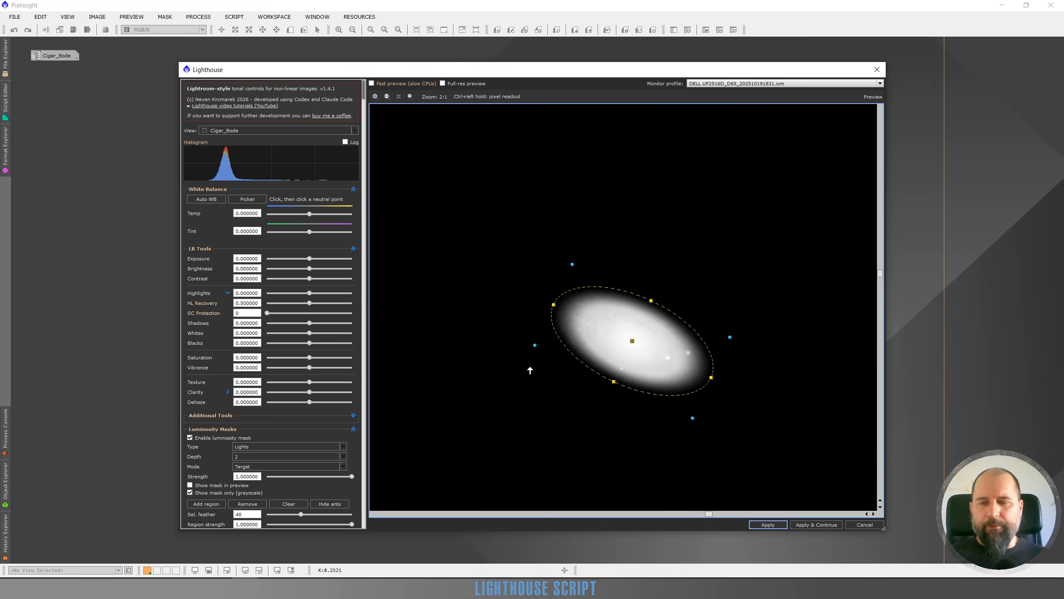
pyautogui.scroll(1, 597, 315)
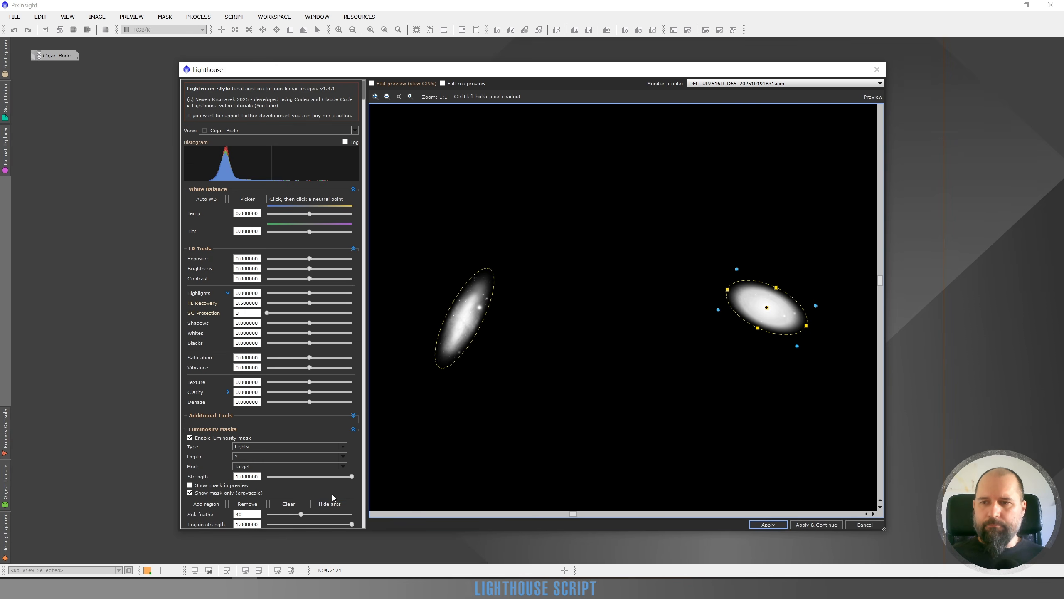
# Reduce the region strength of the spiral galaxy's core mask to 0.73
pyautogui.scroll(-1, 334, 492)
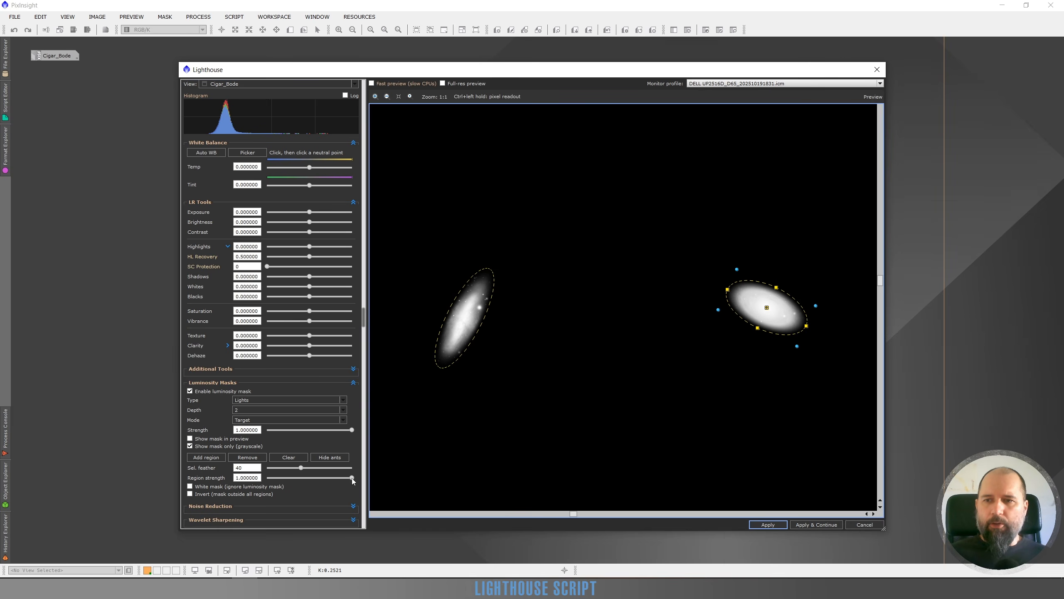
pyautogui.moveTo(352, 478); pyautogui.dragTo(338, 482)
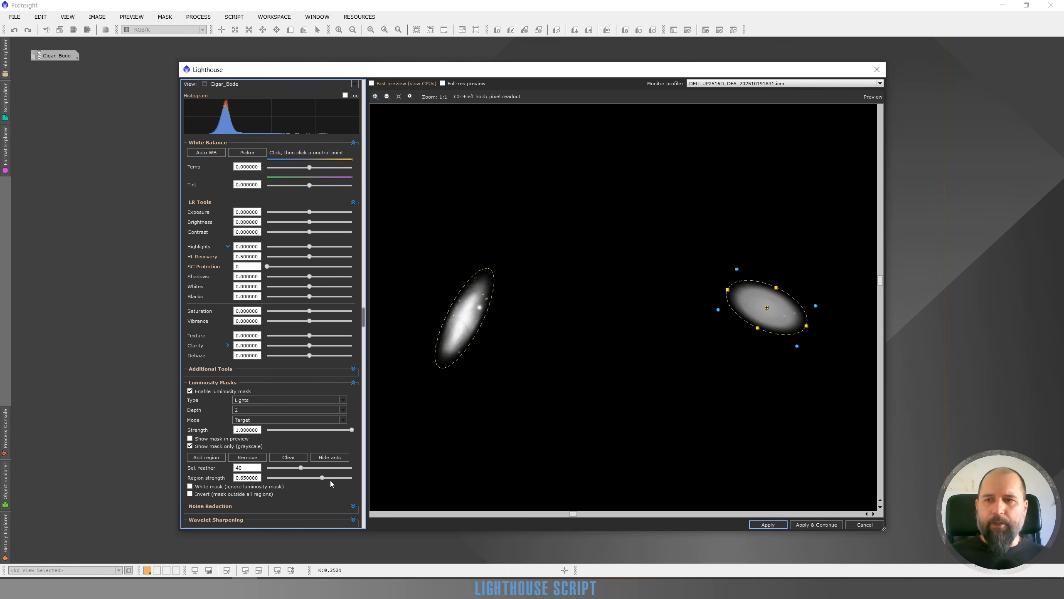
pyautogui.moveTo(322, 478); pyautogui.dragTo(329, 478)
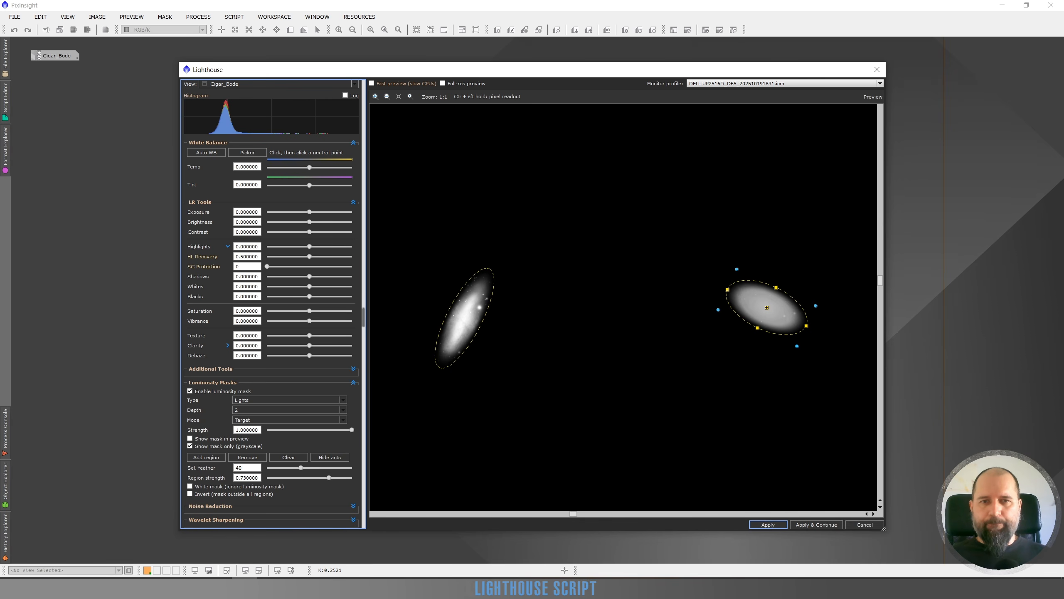
# Hide the grayscale mask and the region outlines in the preview, and set Highlights to -0.52
pyautogui.click(190, 446)
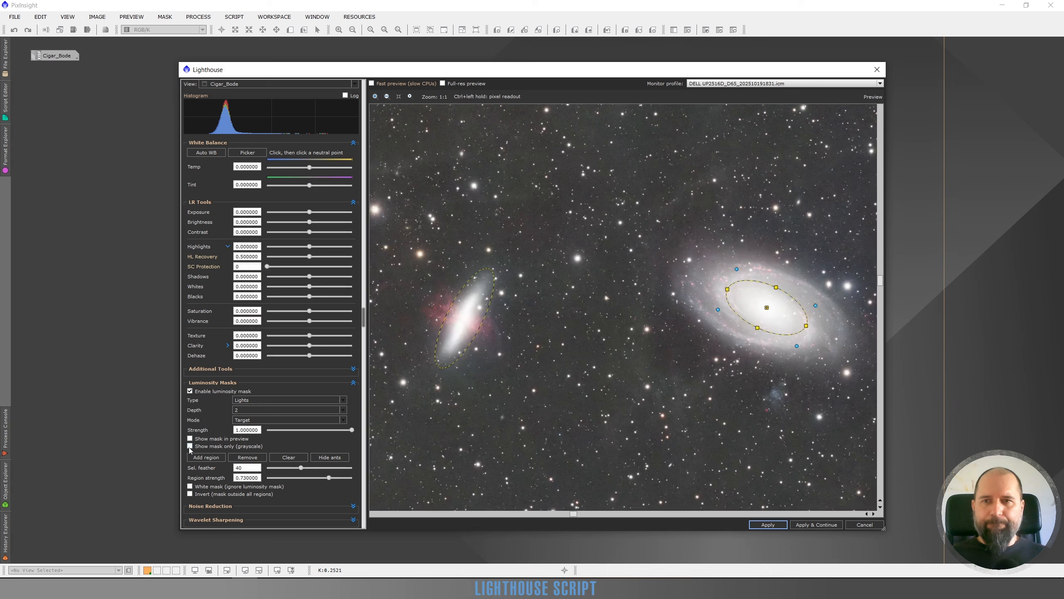
pyautogui.click(329, 458)
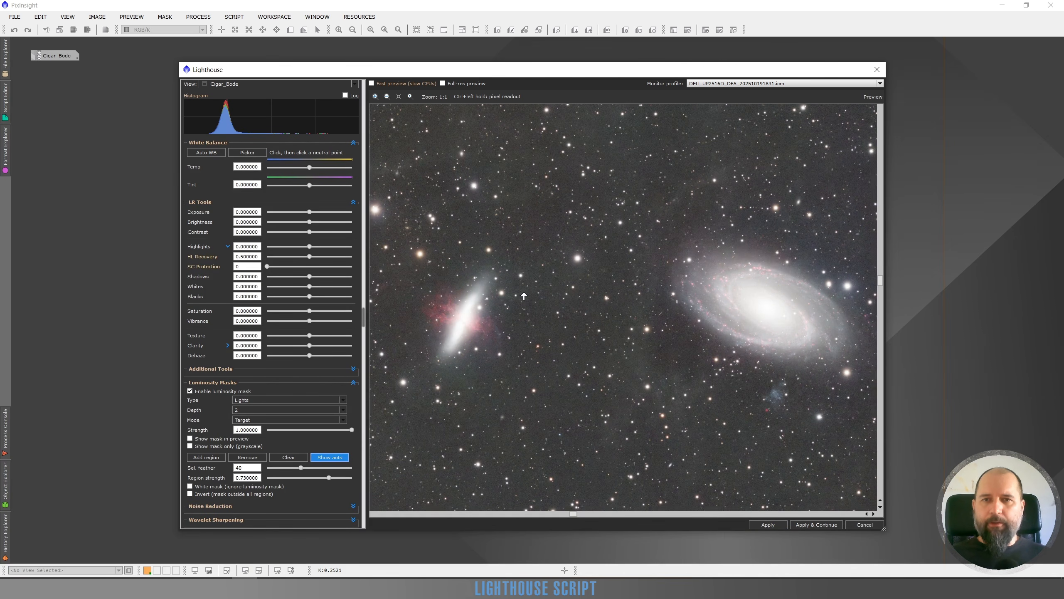
pyautogui.click(287, 247)
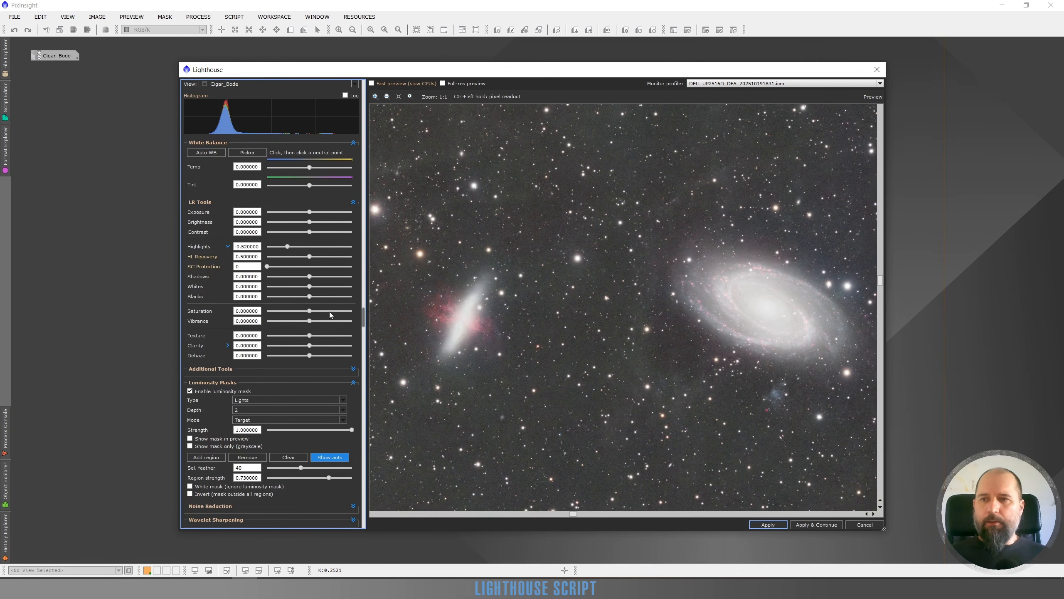
# Compare the original image with the edited preview several times to judge the highlight reduction in both galaxy cores
pyautogui.click(354, 383)
pyautogui.click(187, 473)
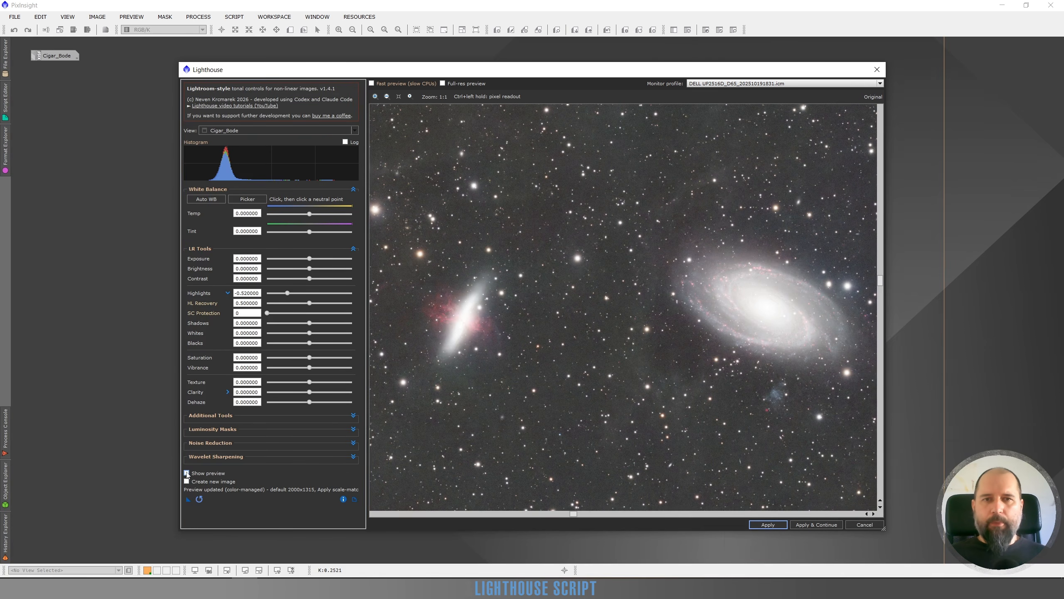
pyautogui.click(187, 473)
pyautogui.click(187, 473)
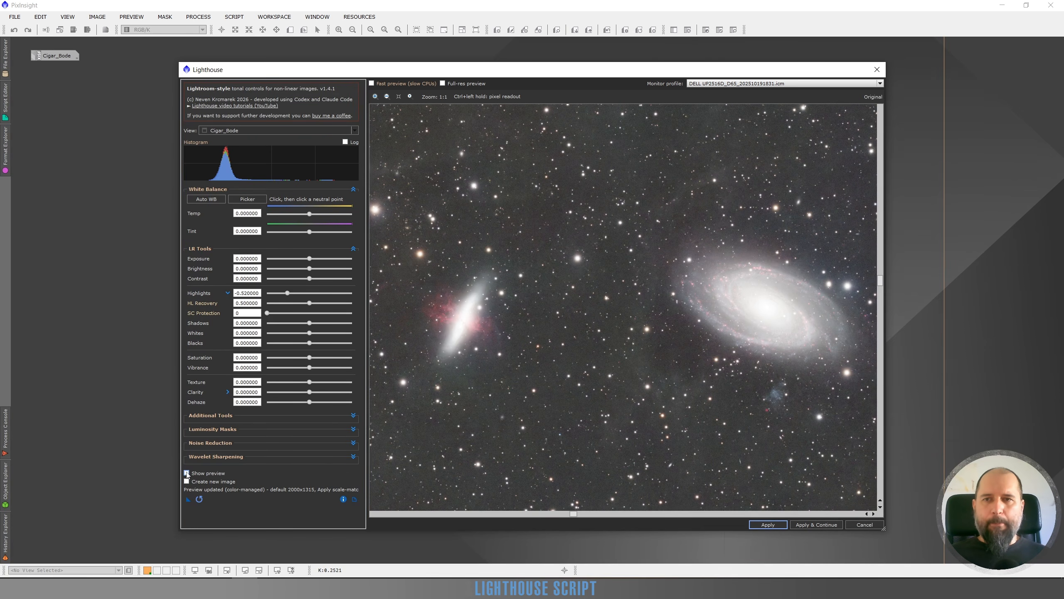
pyautogui.click(187, 473)
pyautogui.click(187, 473)
pyautogui.click(187, 473)
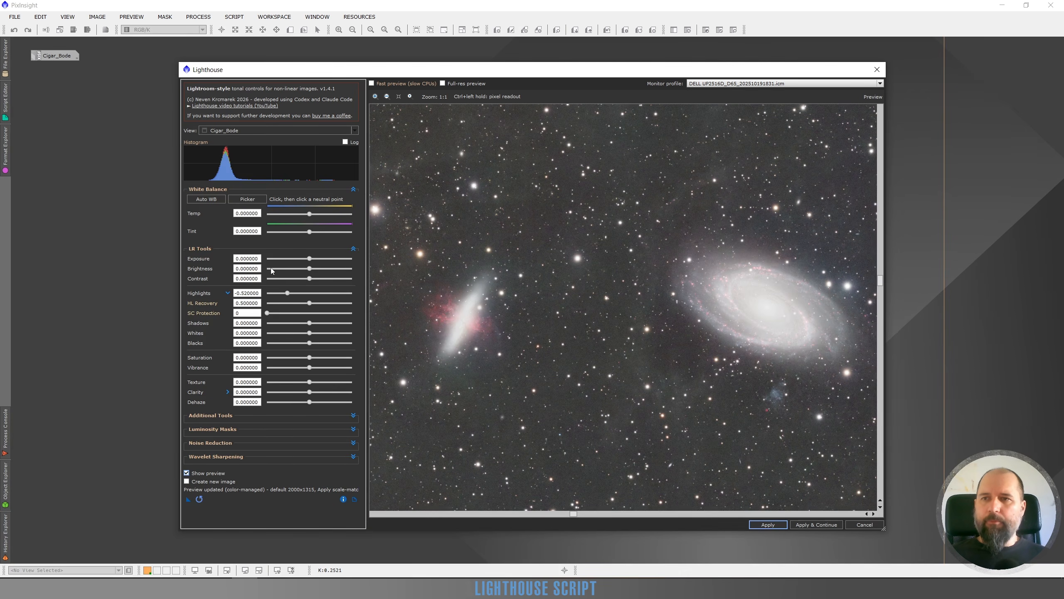
# Set HL Recovery to 0.83 and compare the edited preview with the original image
pyautogui.click(337, 302)
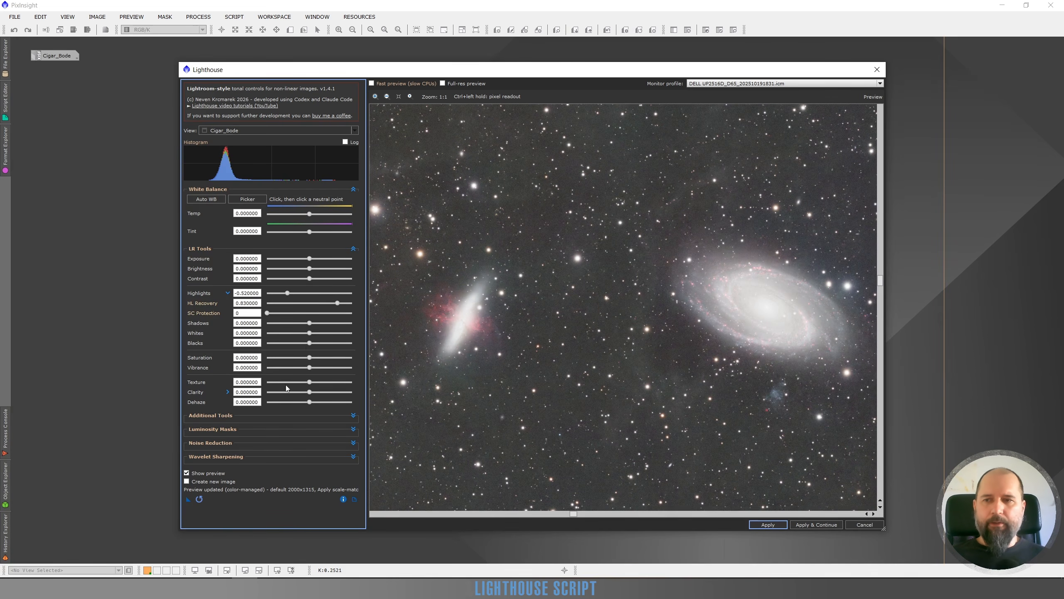
pyautogui.click(187, 473)
pyautogui.click(187, 473)
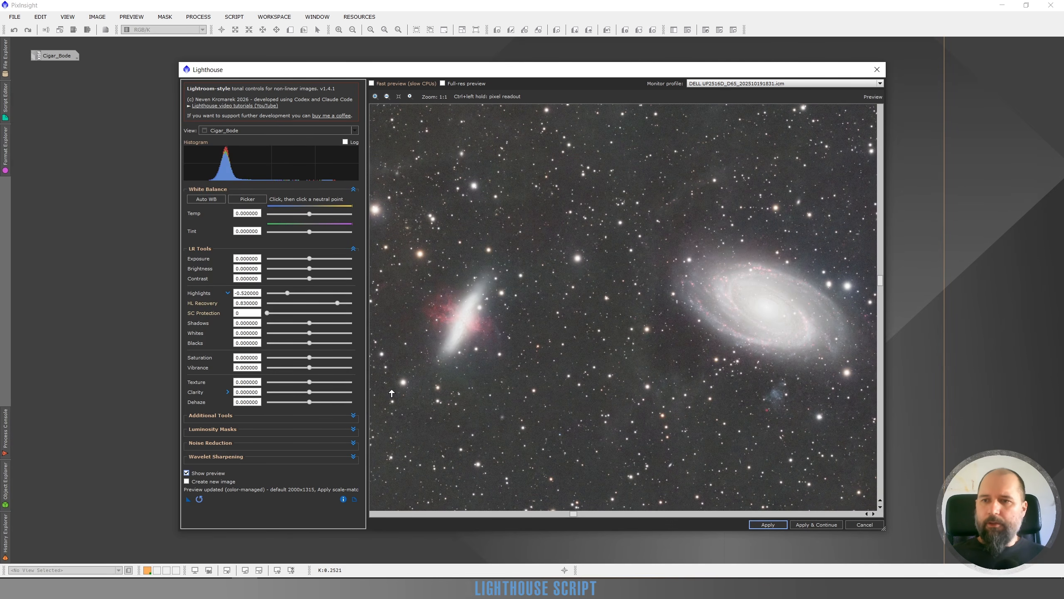
# With the region outlines and grayscale mask displayed, set the spiral galaxy region's feather to 55 and its strength to 0.61
pyautogui.click(354, 429)
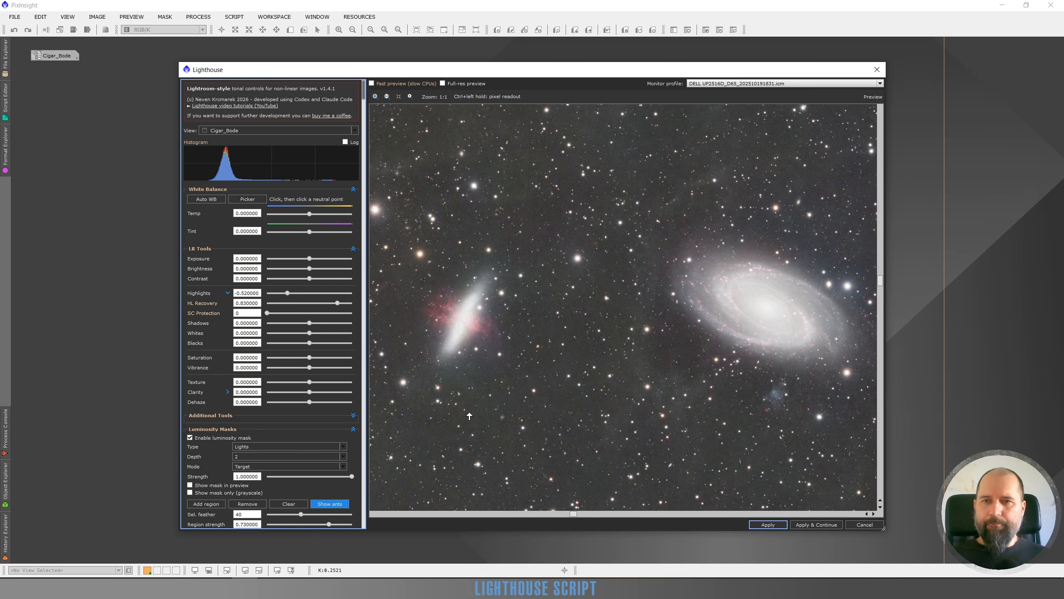
pyautogui.click(325, 504)
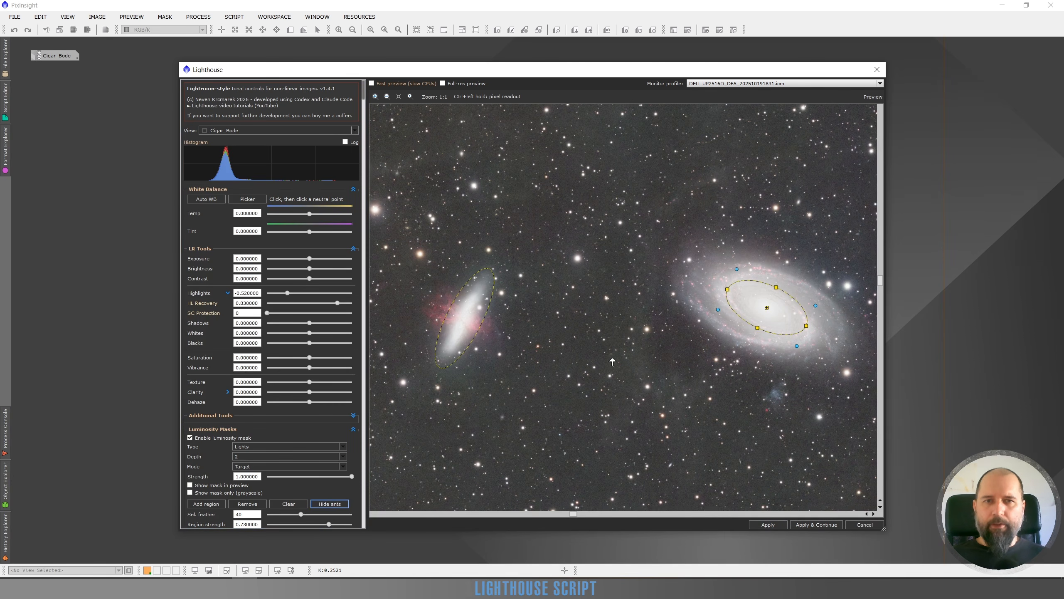
pyautogui.click(190, 492)
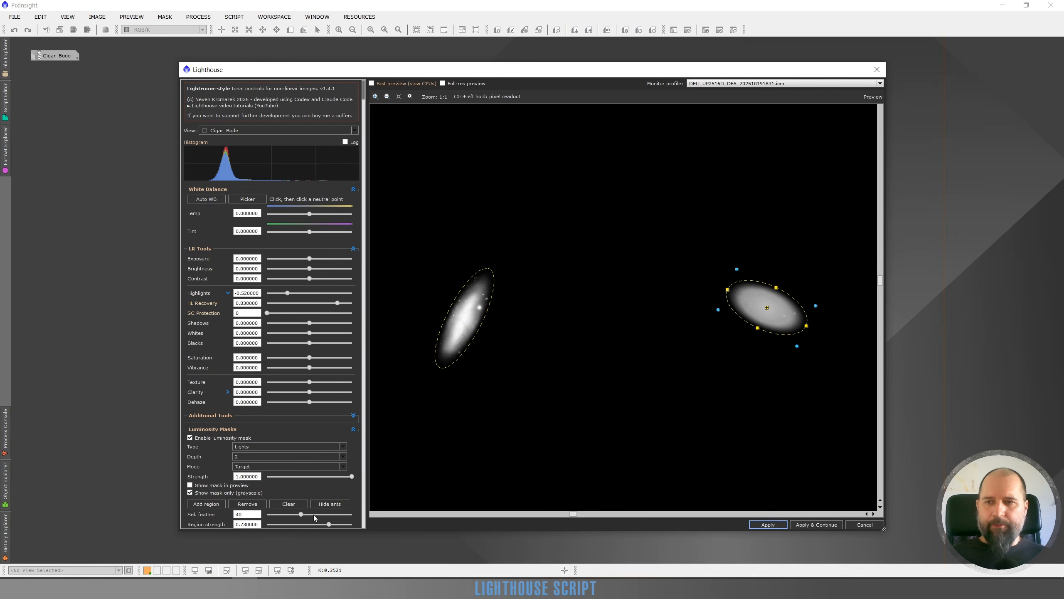
pyautogui.click(314, 513)
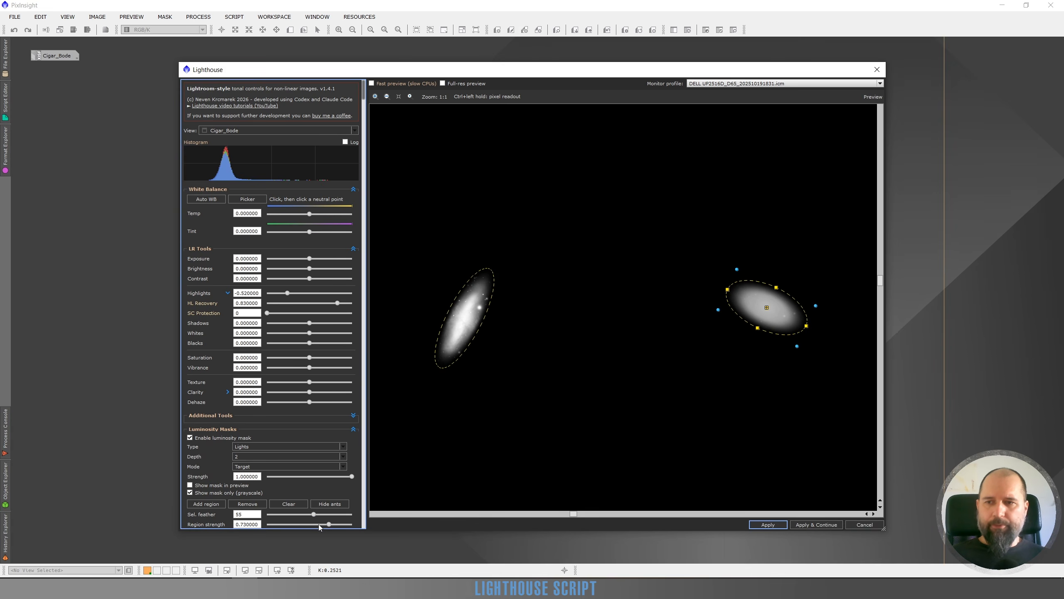
pyautogui.click(319, 524)
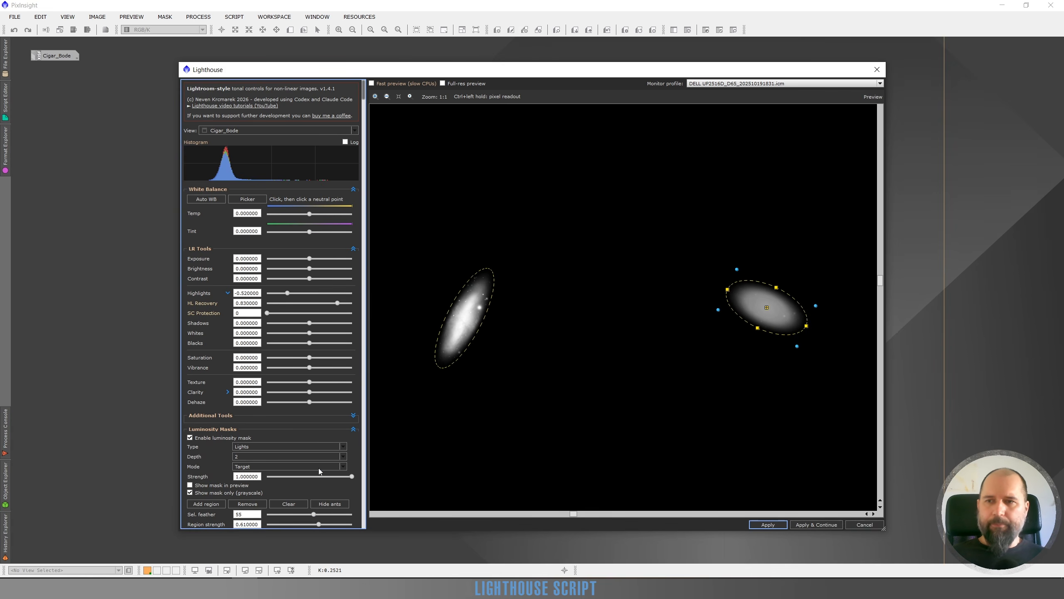
# Hide the grayscale mask and region outlines in the preview, and set both Vibrance and Saturation to 0.76
pyautogui.click(190, 493)
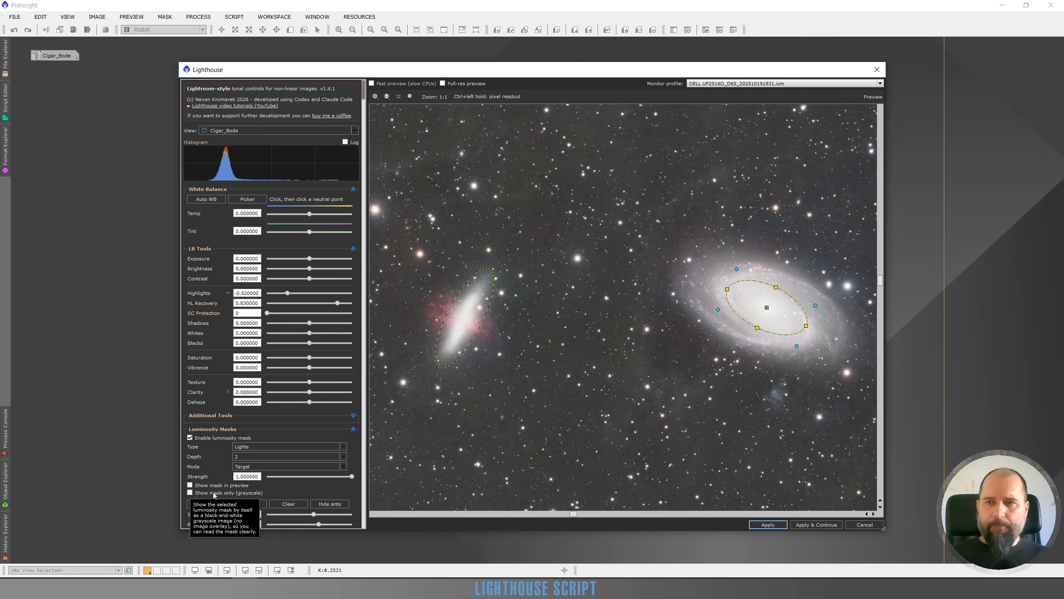
pyautogui.click(339, 506)
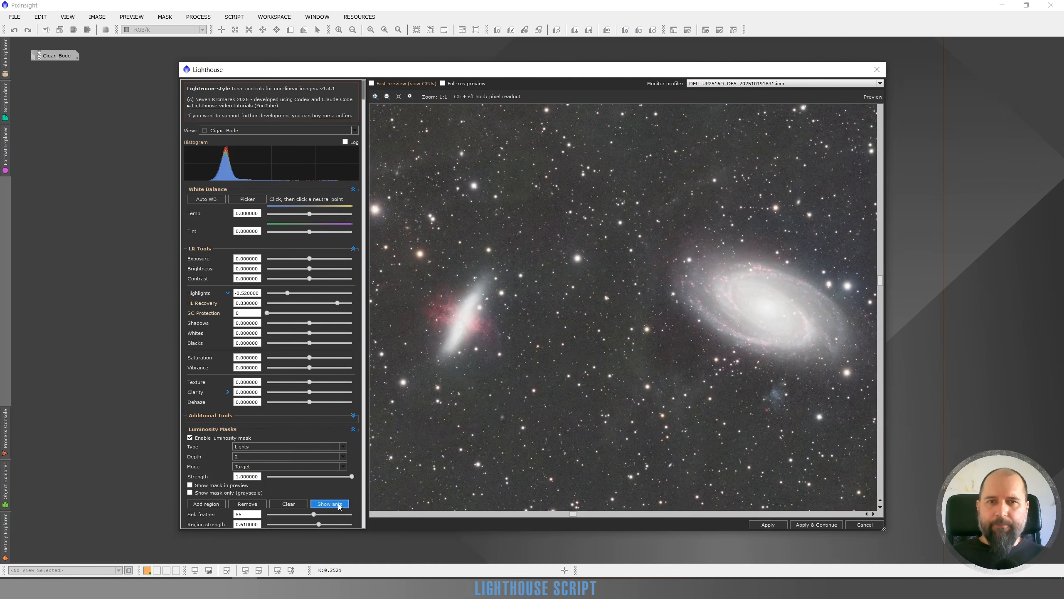
pyautogui.click(342, 369)
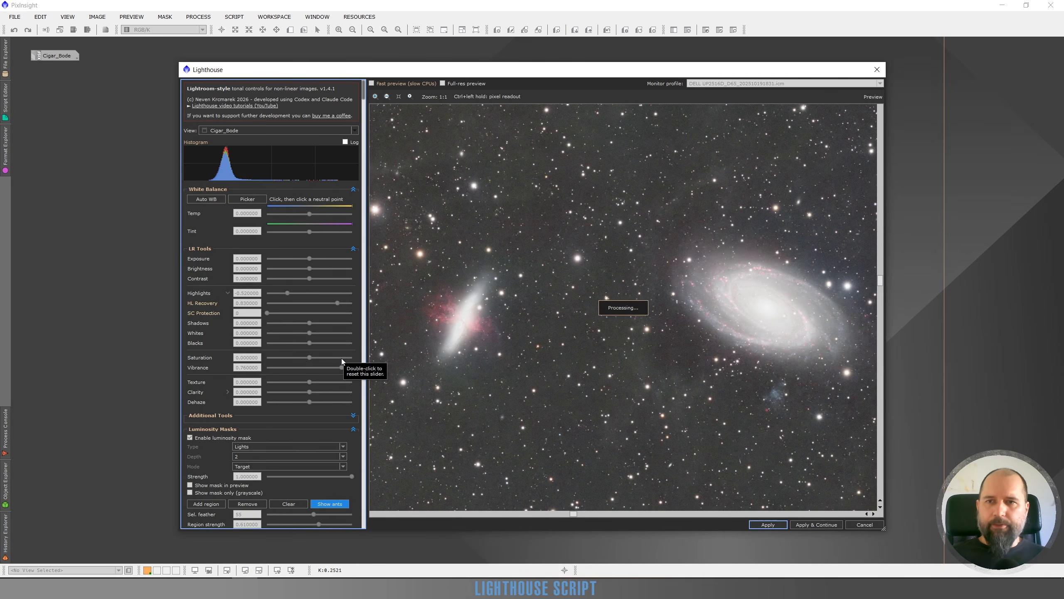
pyautogui.click(341, 357)
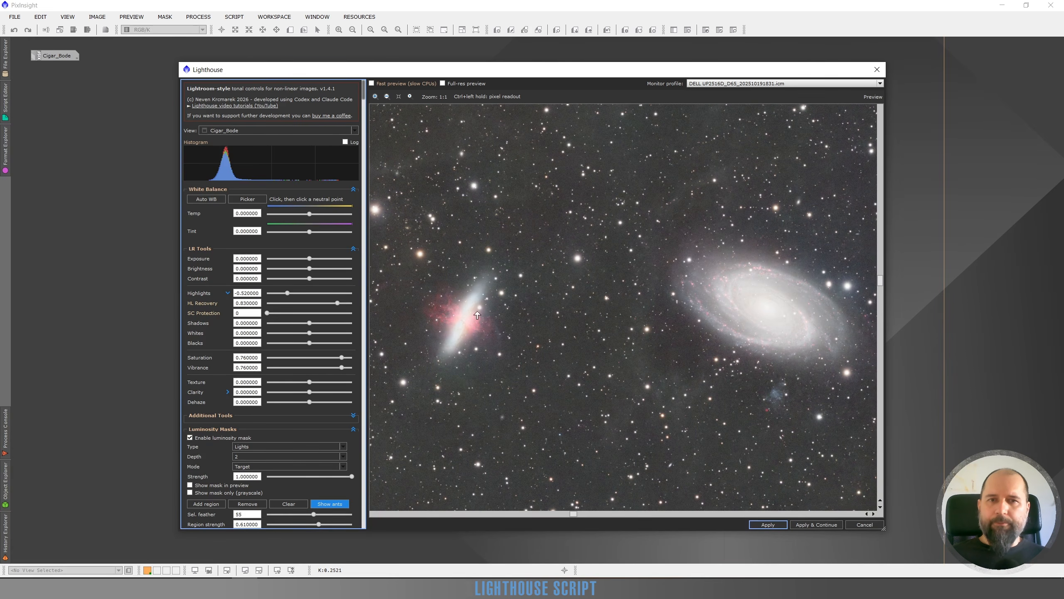
# Examine the edge-on galaxy up close, comparing the original with the edited preview to judge the masked colour changes
pyautogui.scroll(1, 429, 320)
pyautogui.scroll(1, 429, 320)
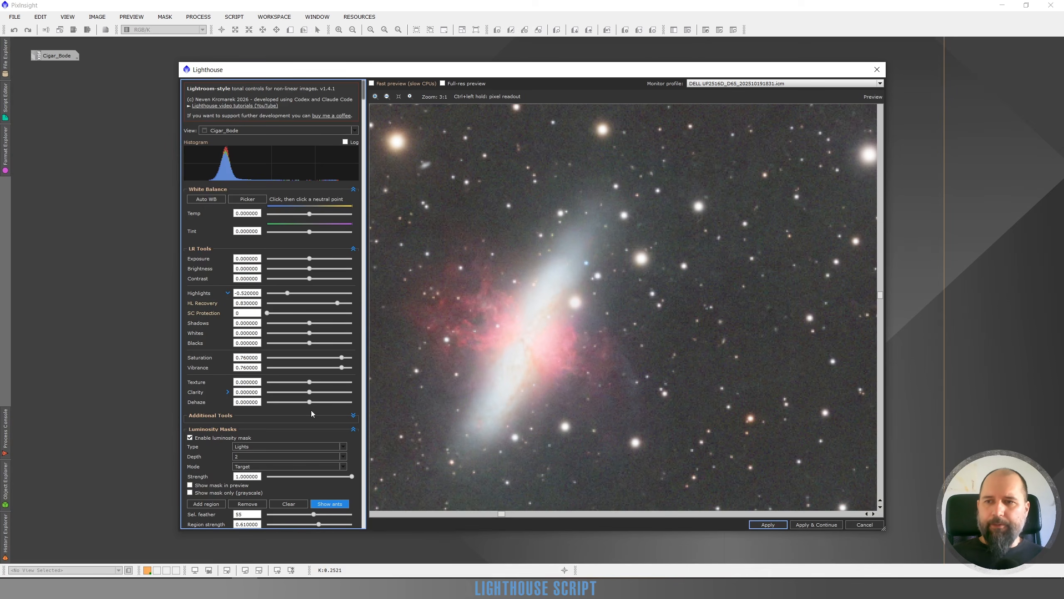
pyautogui.click(353, 430)
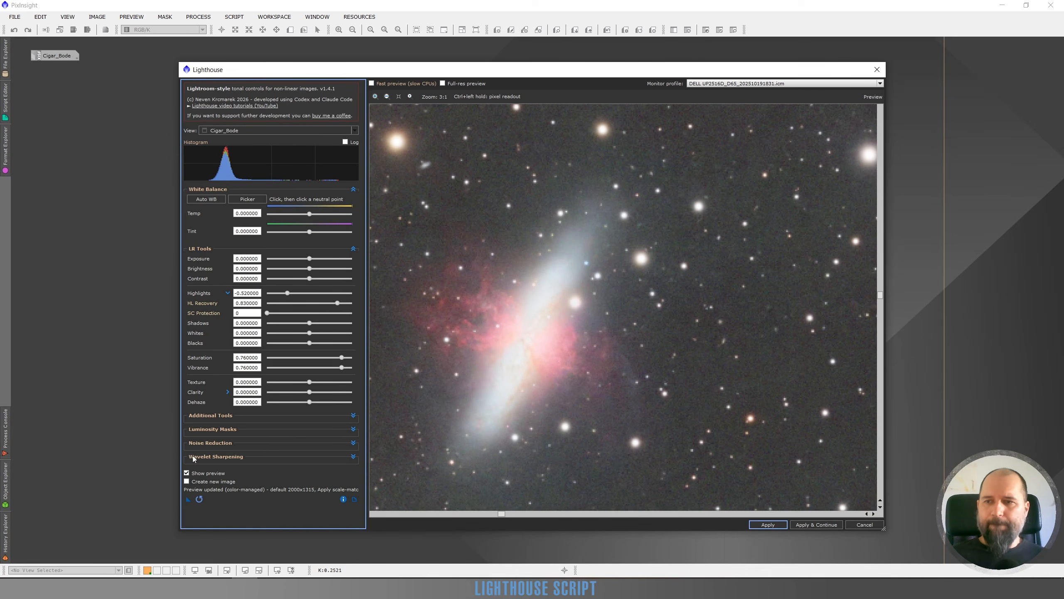
pyautogui.click(187, 473)
pyautogui.click(187, 472)
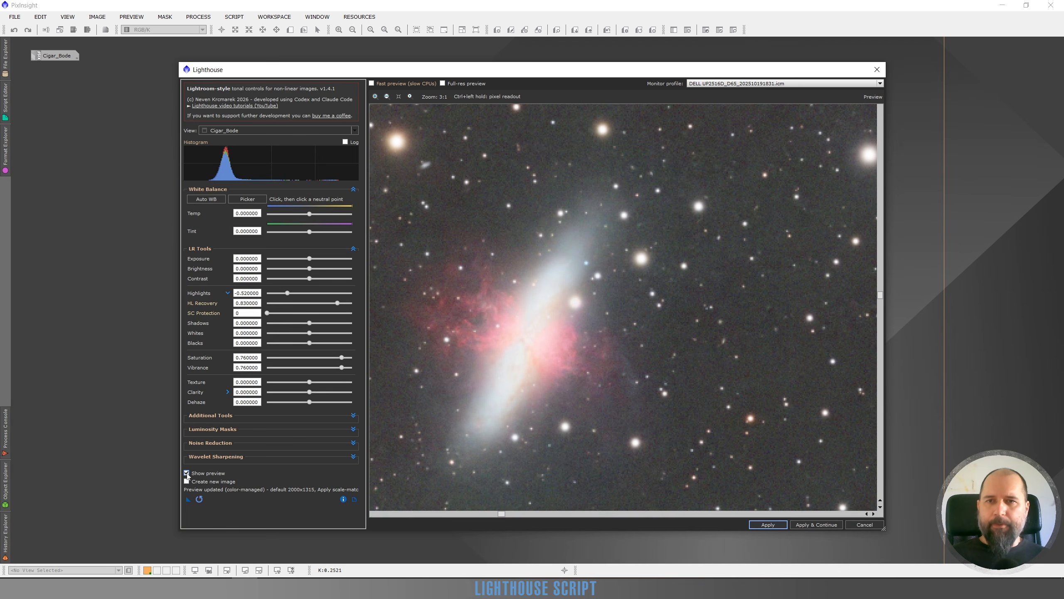
pyautogui.click(187, 472)
pyautogui.click(187, 473)
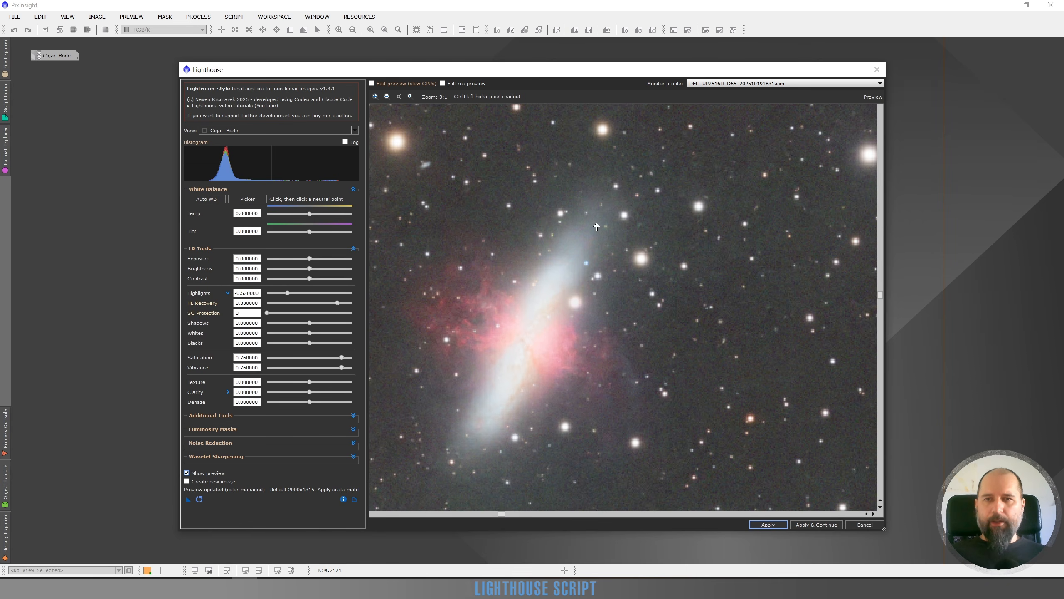
pyautogui.click(187, 473)
pyautogui.click(187, 473)
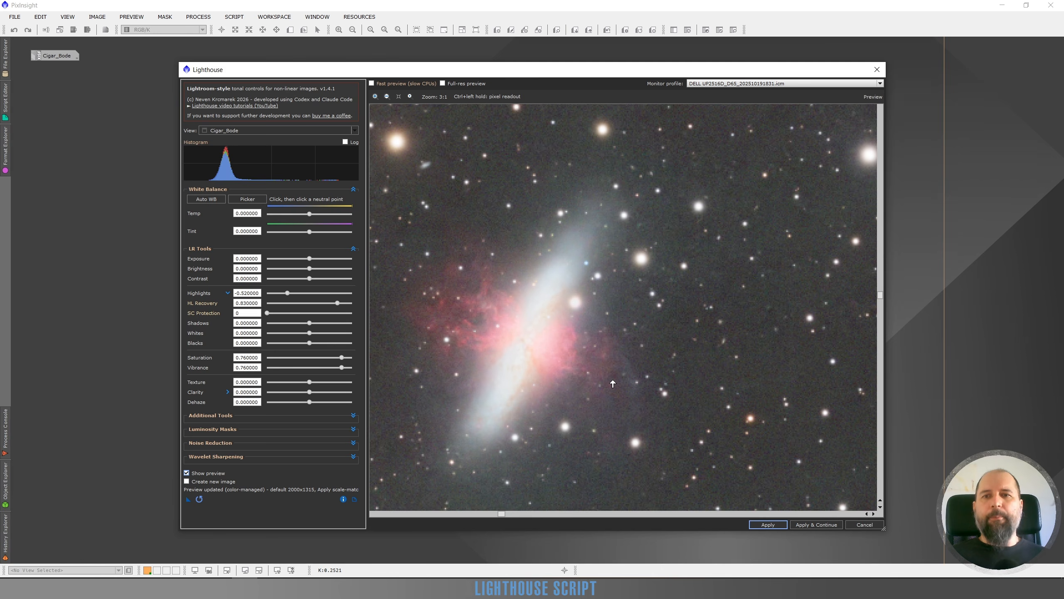
pyautogui.scroll(-3, 613, 384)
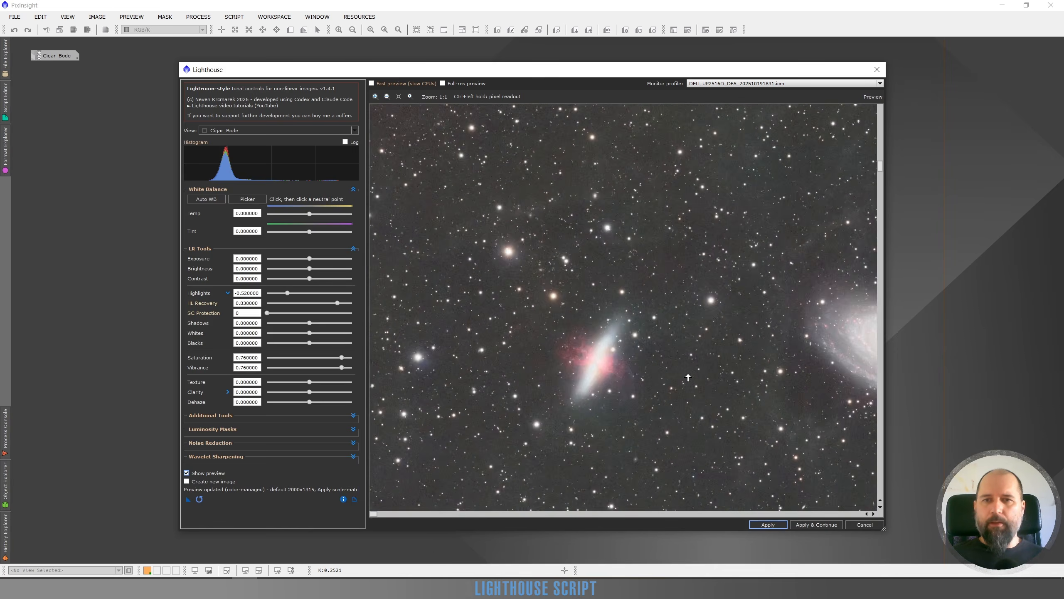
# Compare the spiral galaxy's core up close between the original image and the edited preview
pyautogui.scroll(3, 695, 302)
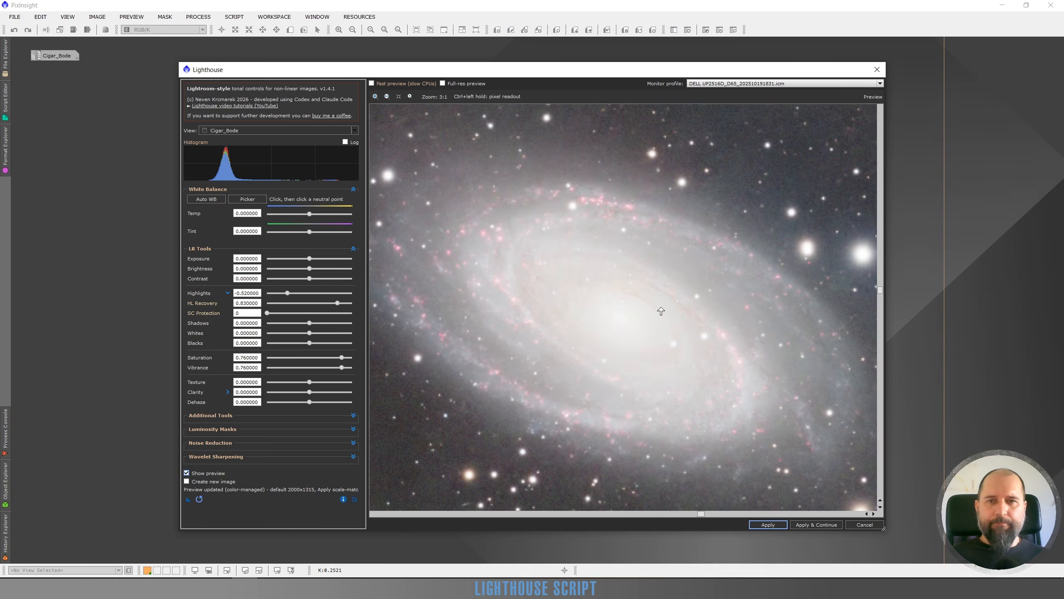
pyautogui.click(186, 473)
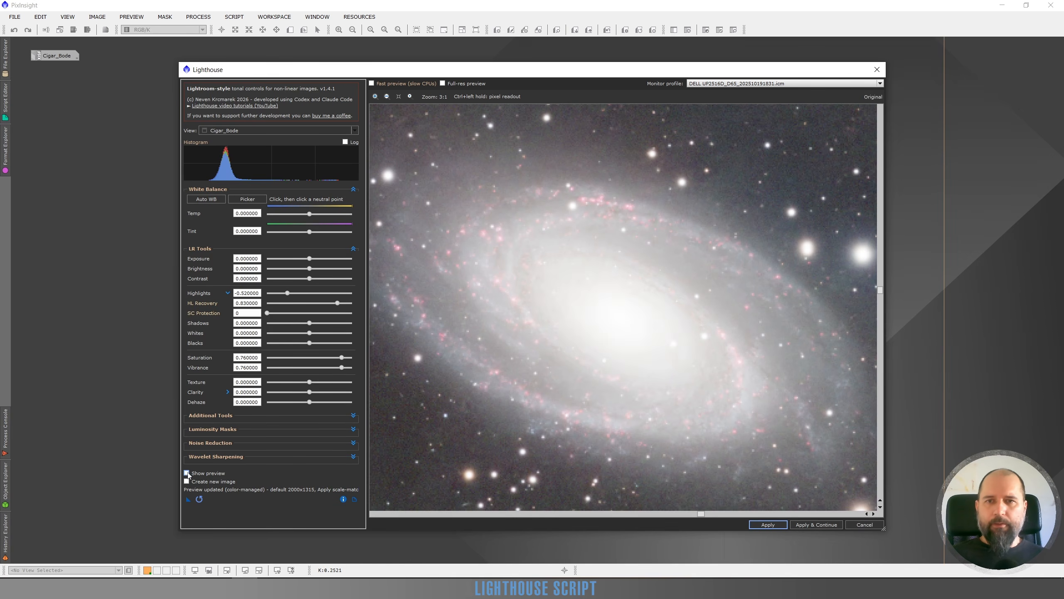
pyautogui.click(187, 473)
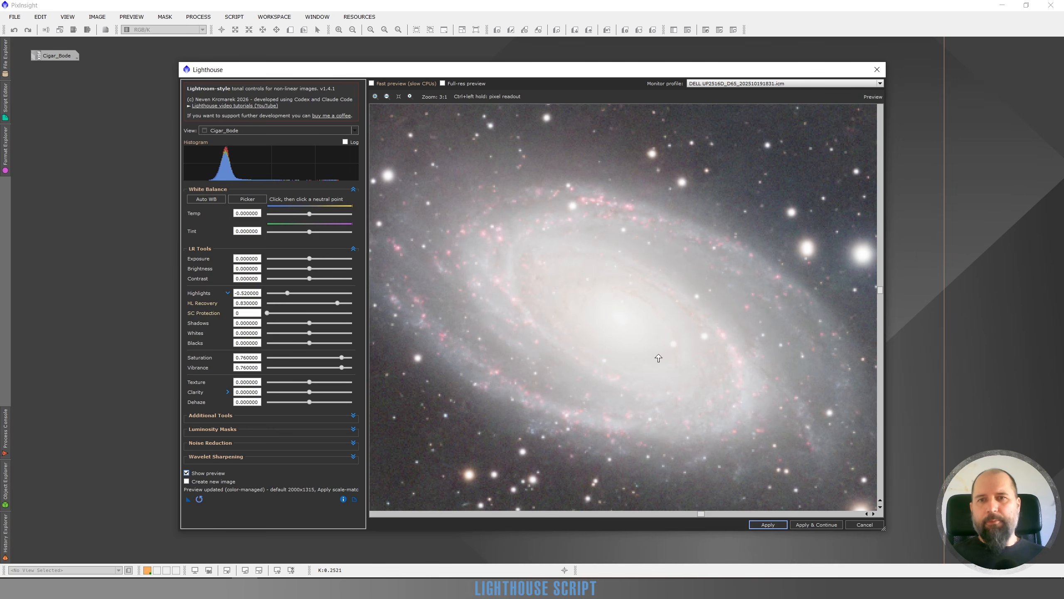
# Set the spiral galaxy region's strength to 0.51 and its feather to 78, and raise HL Recovery to 0.87
pyautogui.click(352, 430)
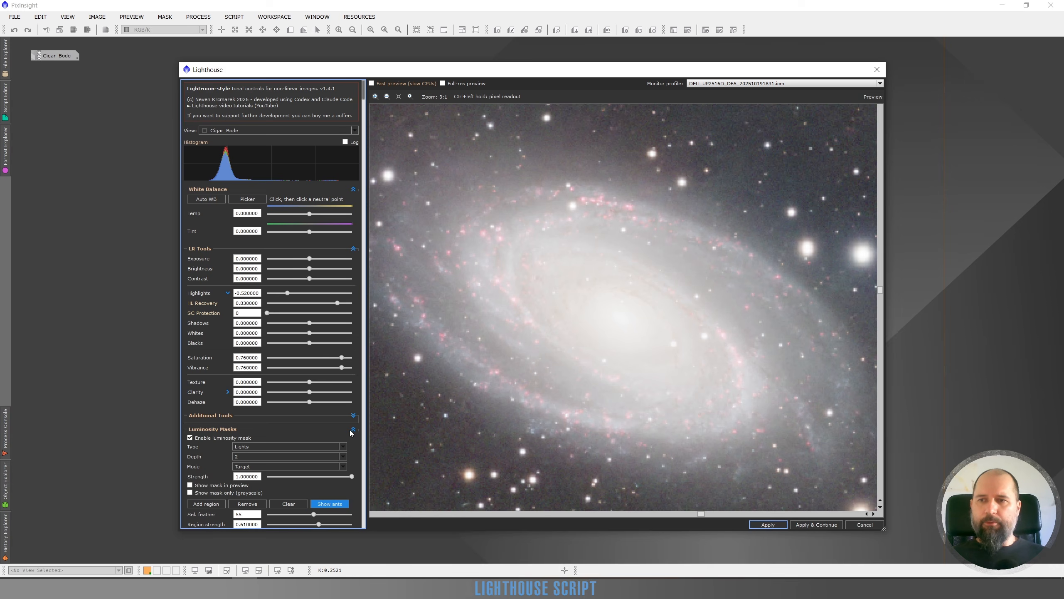
pyautogui.click(311, 523)
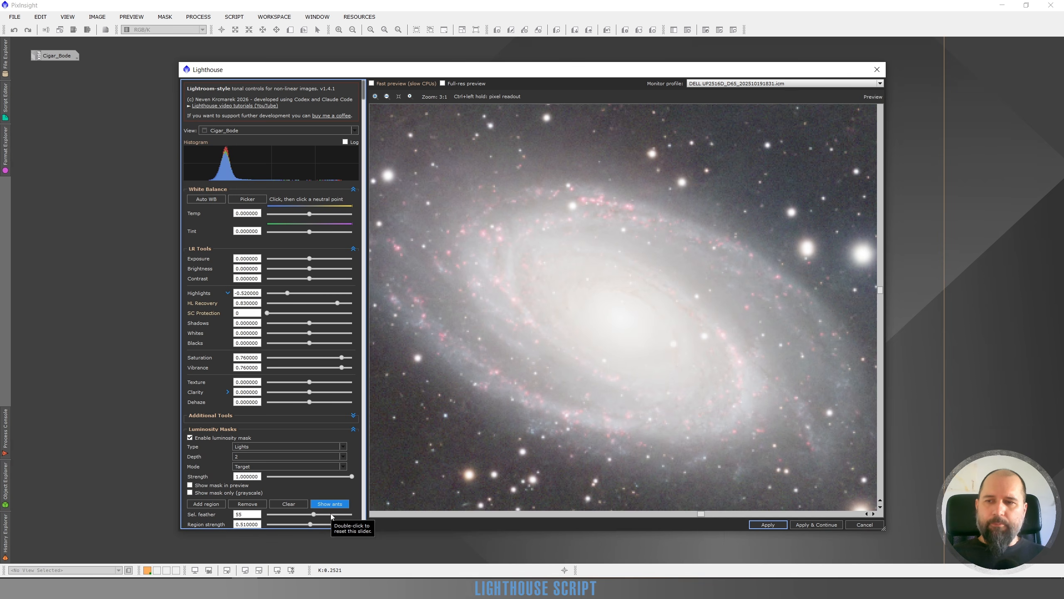
pyautogui.click(332, 515)
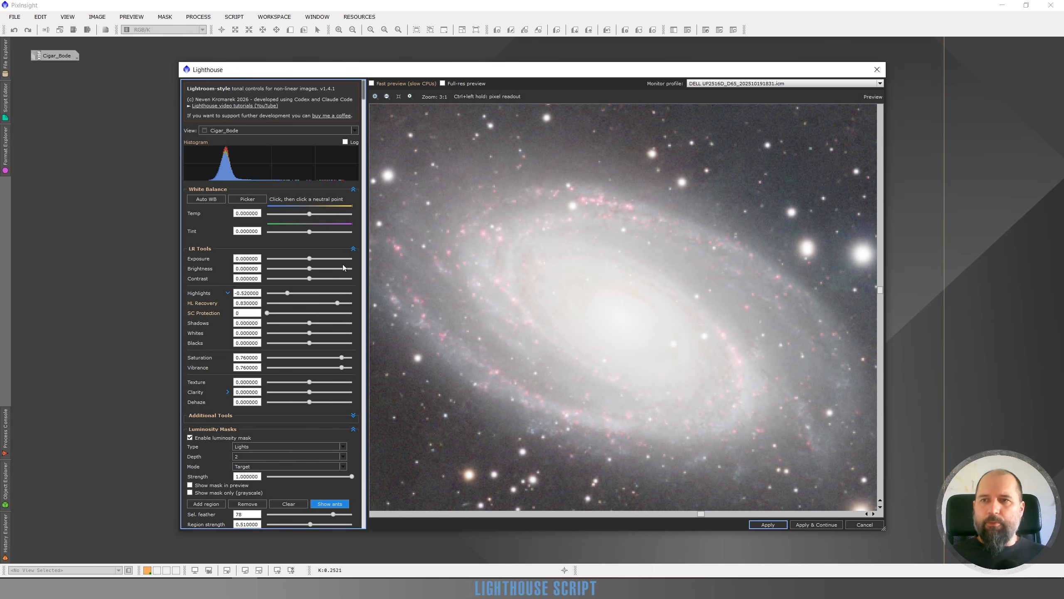
pyautogui.click(341, 305)
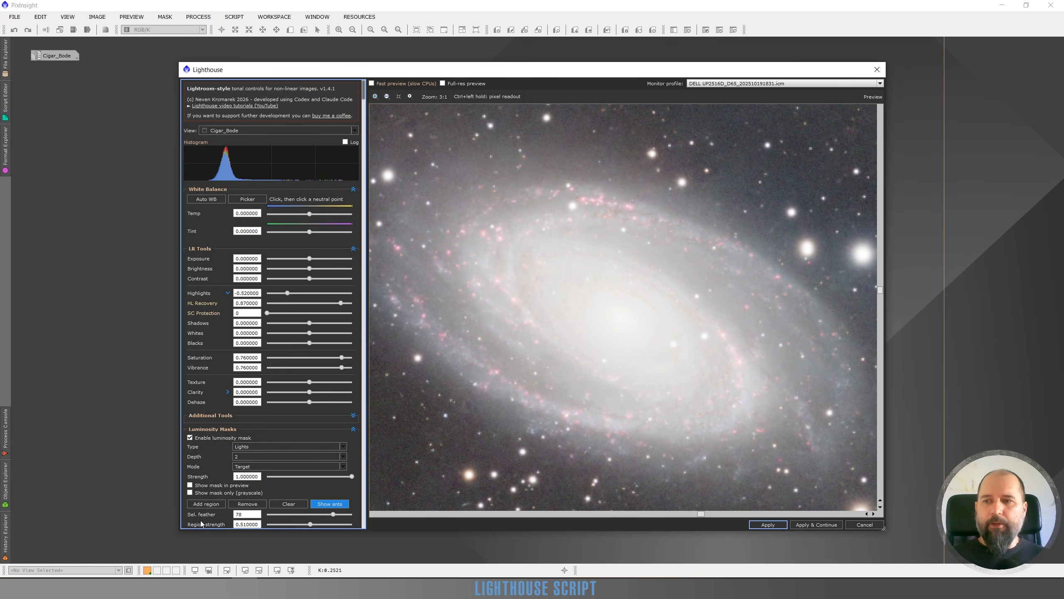
# Examine the spiral galaxy up close and in the full field, repeatedly switching between the original and the edited preview
pyautogui.scroll(1, 622, 325)
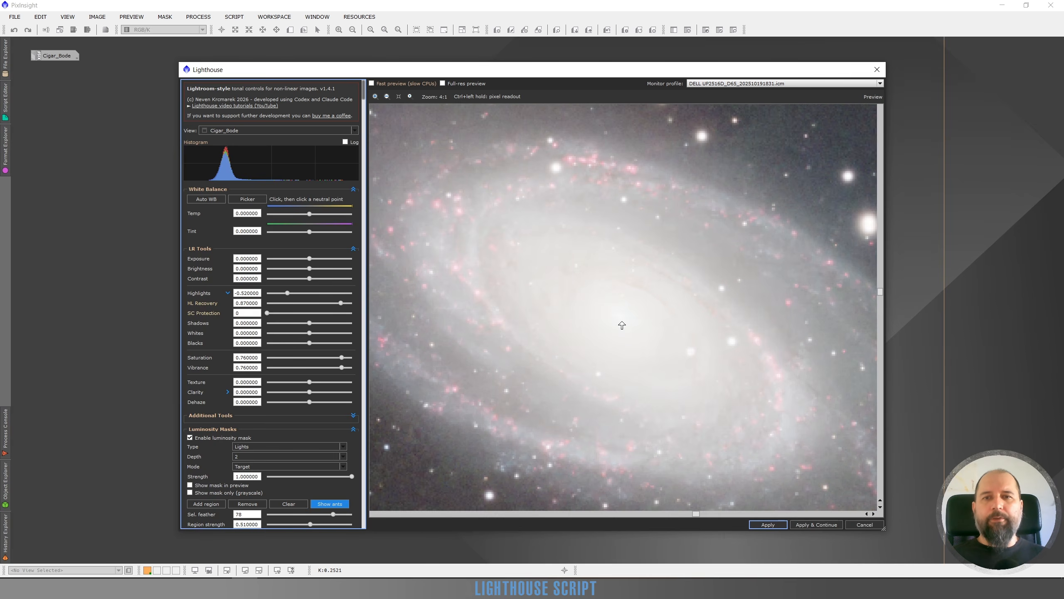
pyautogui.scroll(-4, 622, 325)
pyautogui.scroll(1, 702, 304)
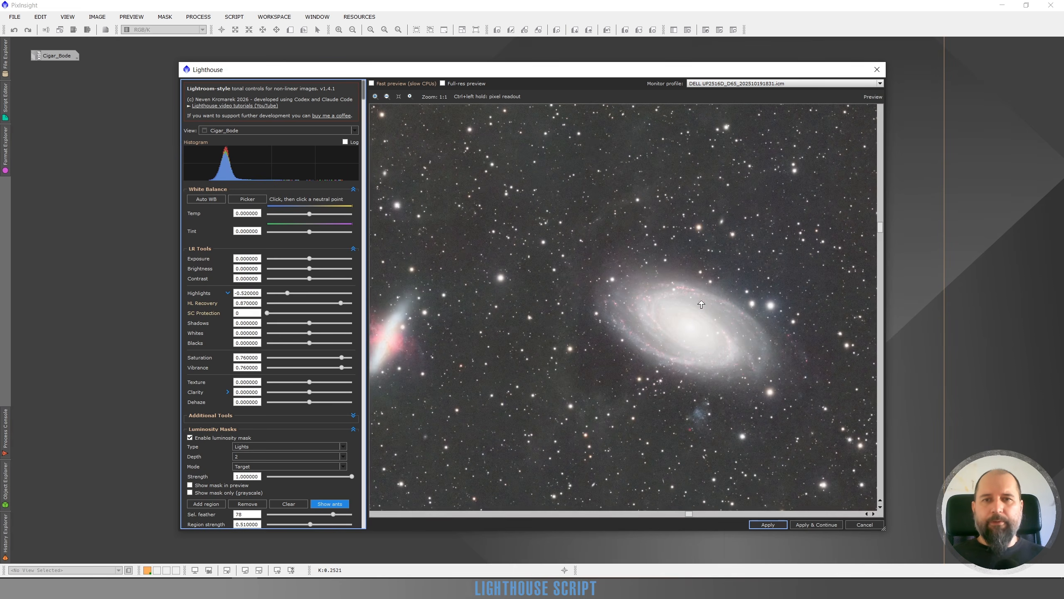
pyautogui.scroll(2, 706, 347)
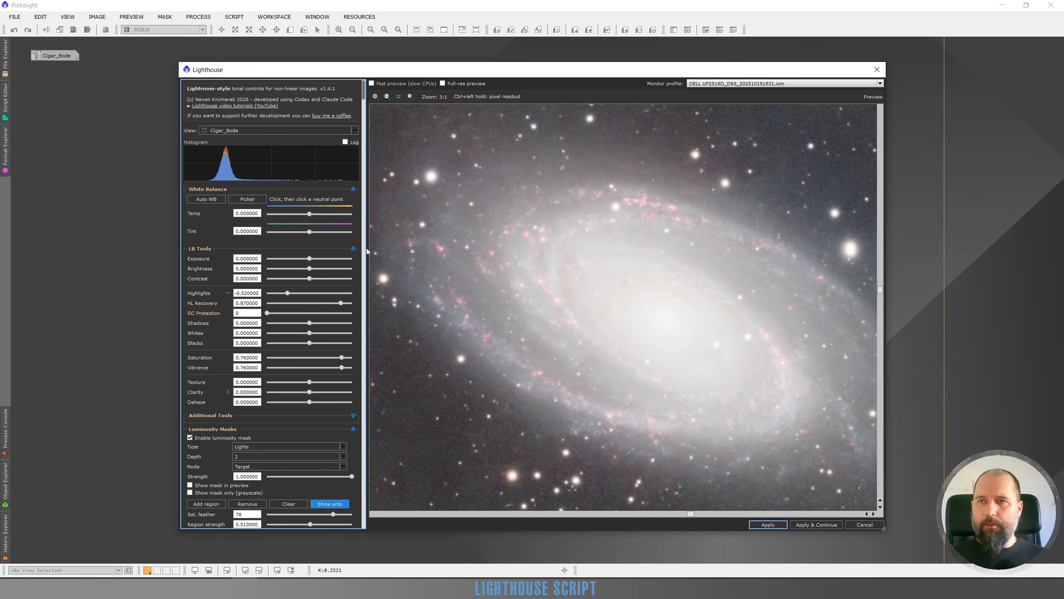
pyautogui.moveTo(363, 90); pyautogui.dragTo(365, 499)
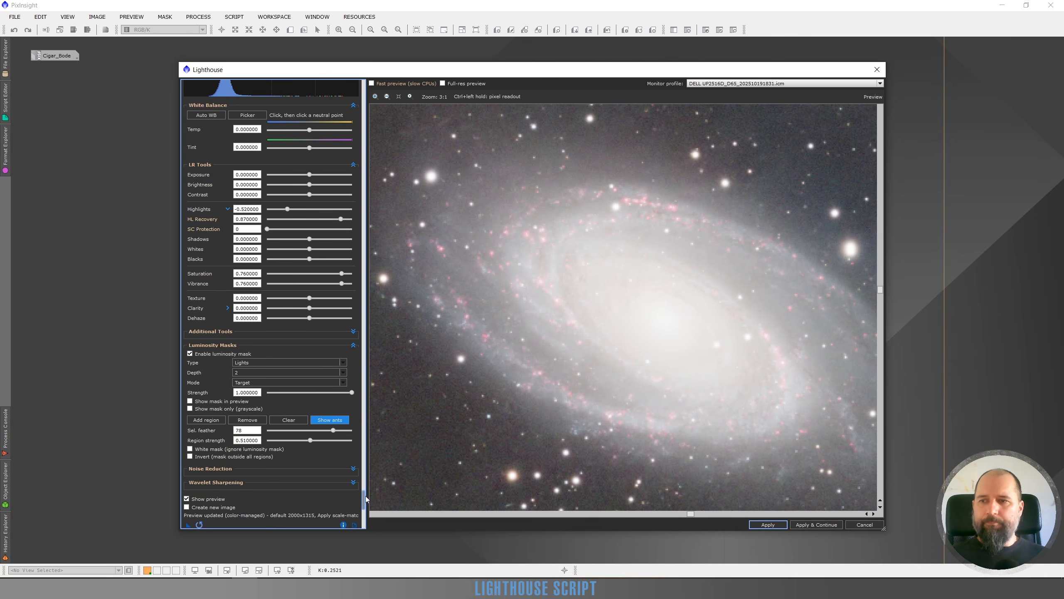
pyautogui.click(188, 499)
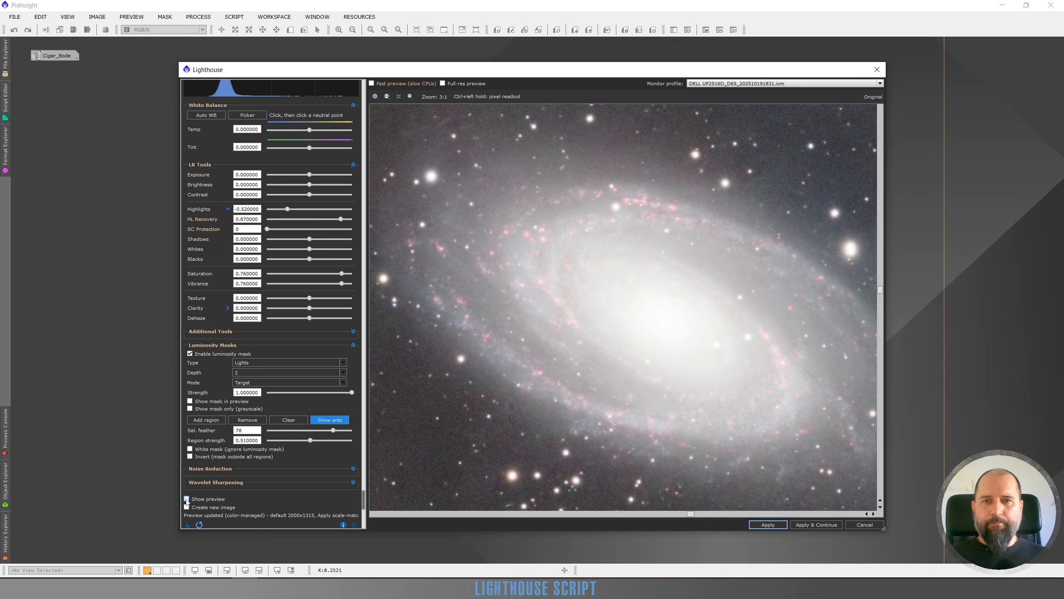
pyautogui.click(187, 499)
pyautogui.click(187, 498)
pyautogui.click(186, 499)
pyautogui.scroll(-2, 599, 346)
pyautogui.scroll(-2, 554, 338)
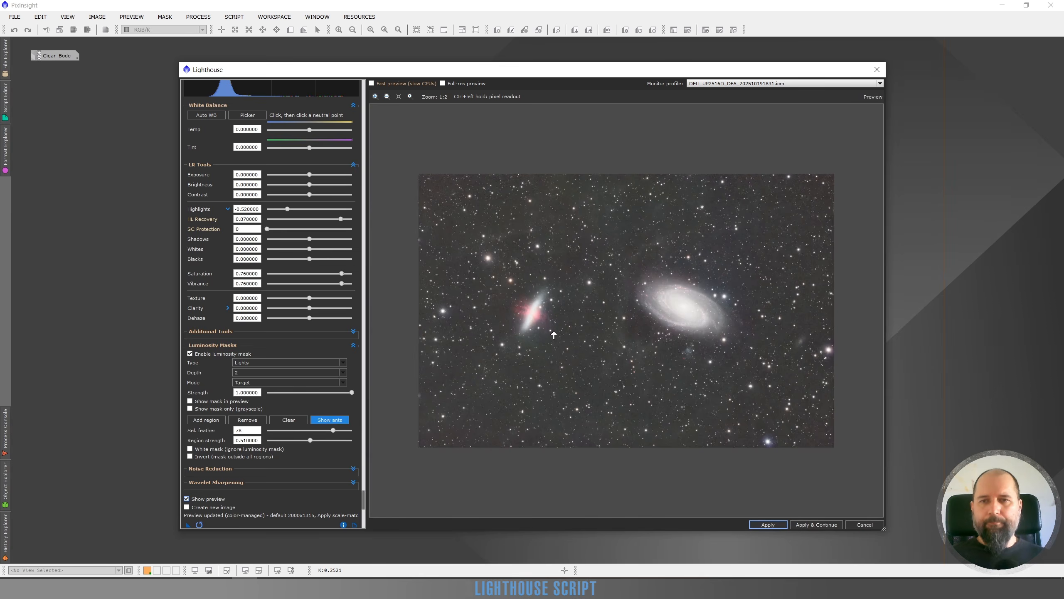
# Display the region outlines on both galaxies and apply the adjustments while keeping the Lighthouse dialog open
pyautogui.scroll(2, 636, 294)
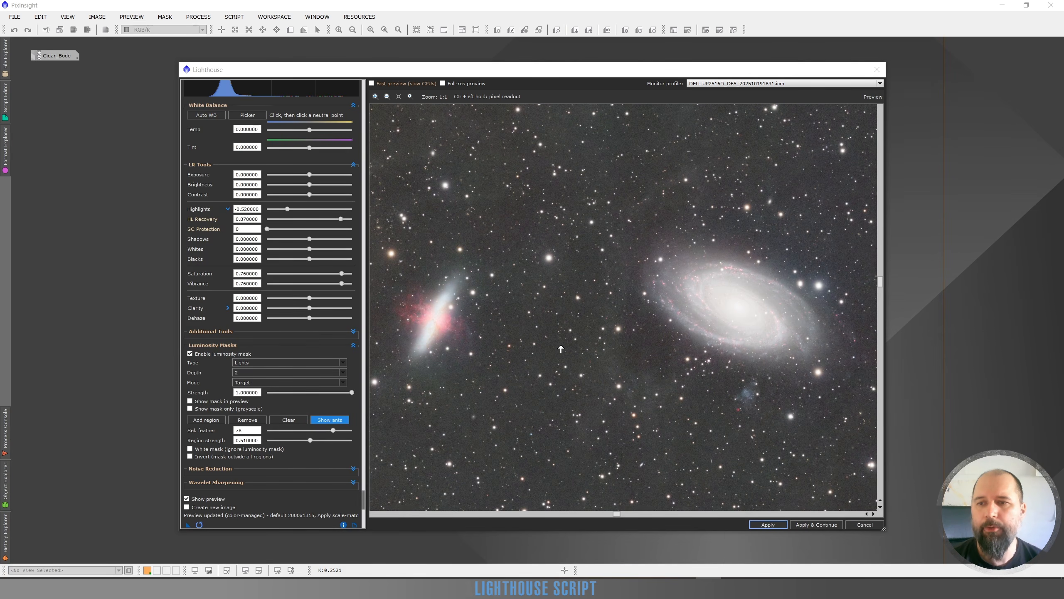
pyautogui.click(326, 420)
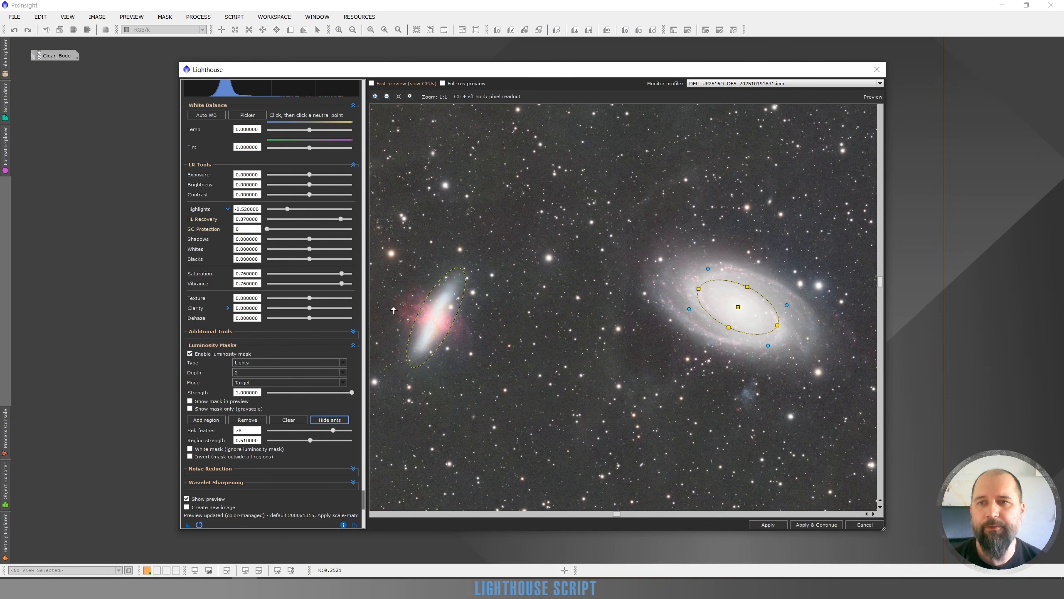
pyautogui.click(820, 525)
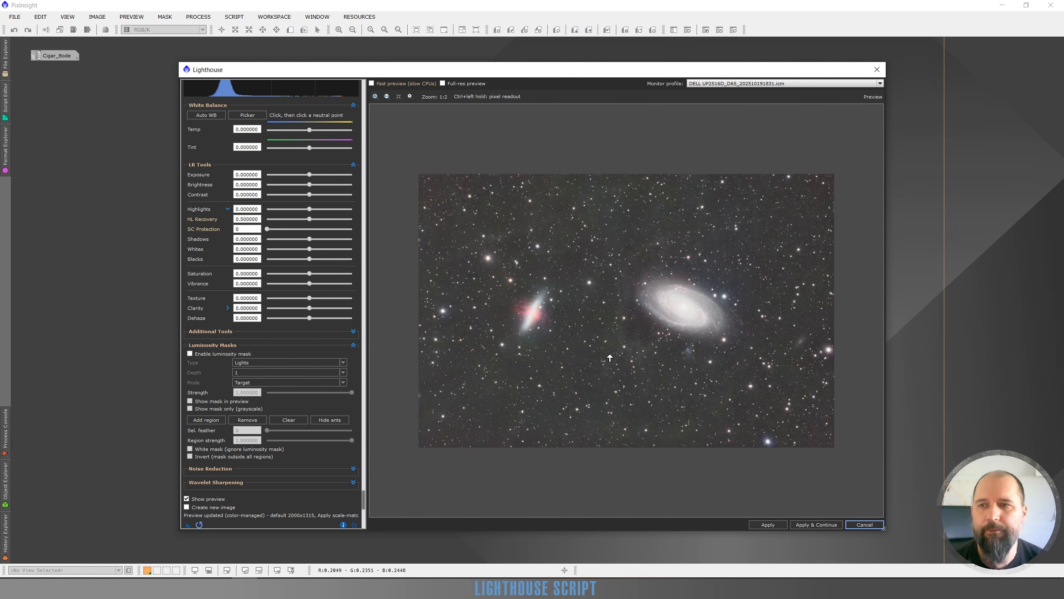
# Enable the luminosity mask again and draw a new elliptical region over the spiral galaxy
pyautogui.click(190, 354)
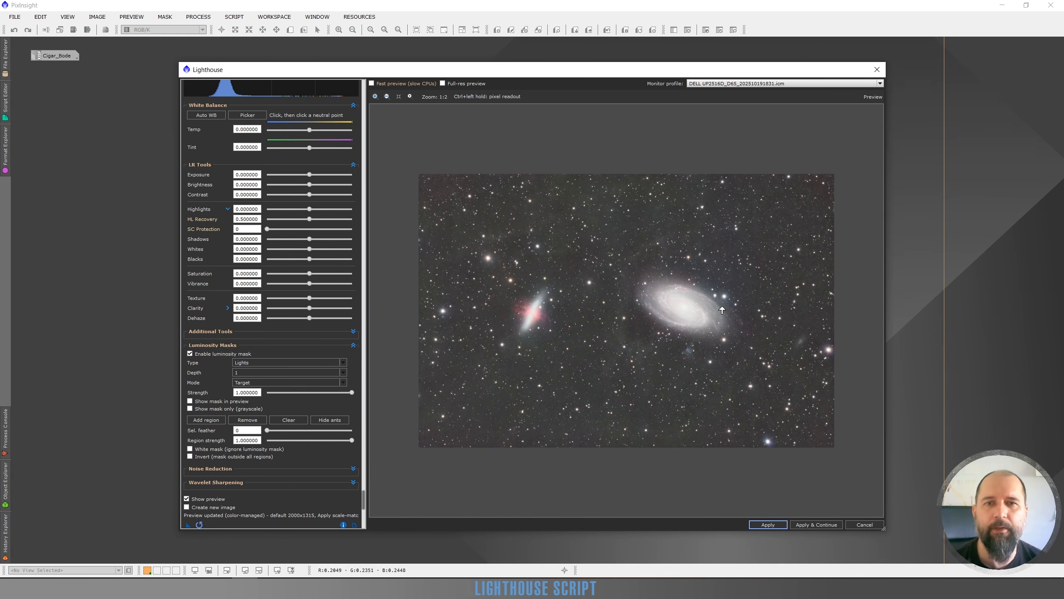
pyautogui.scroll(1, 678, 308)
pyautogui.scroll(1, 663, 306)
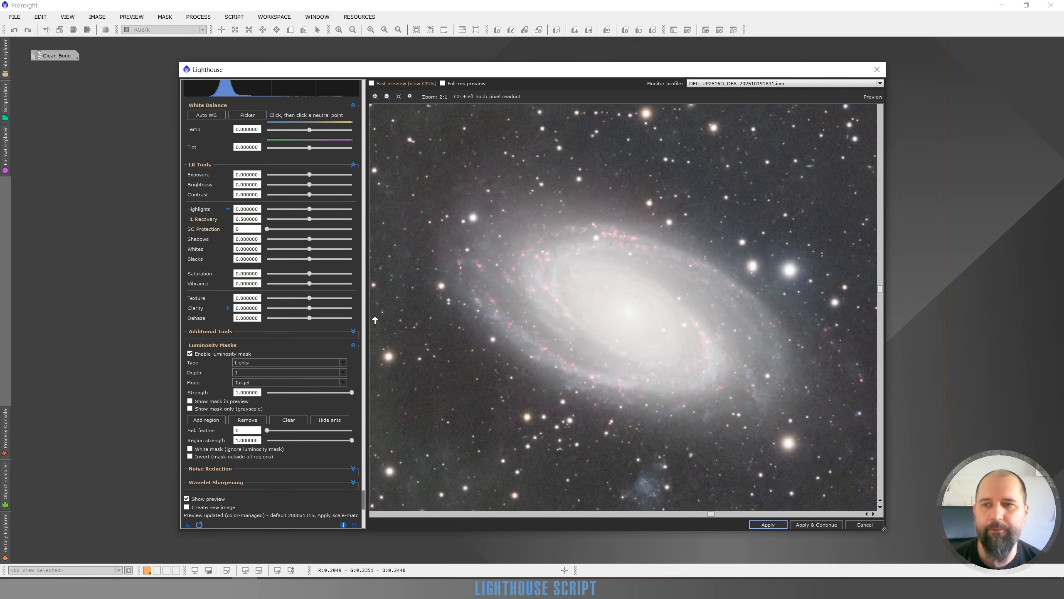
pyautogui.click(199, 420)
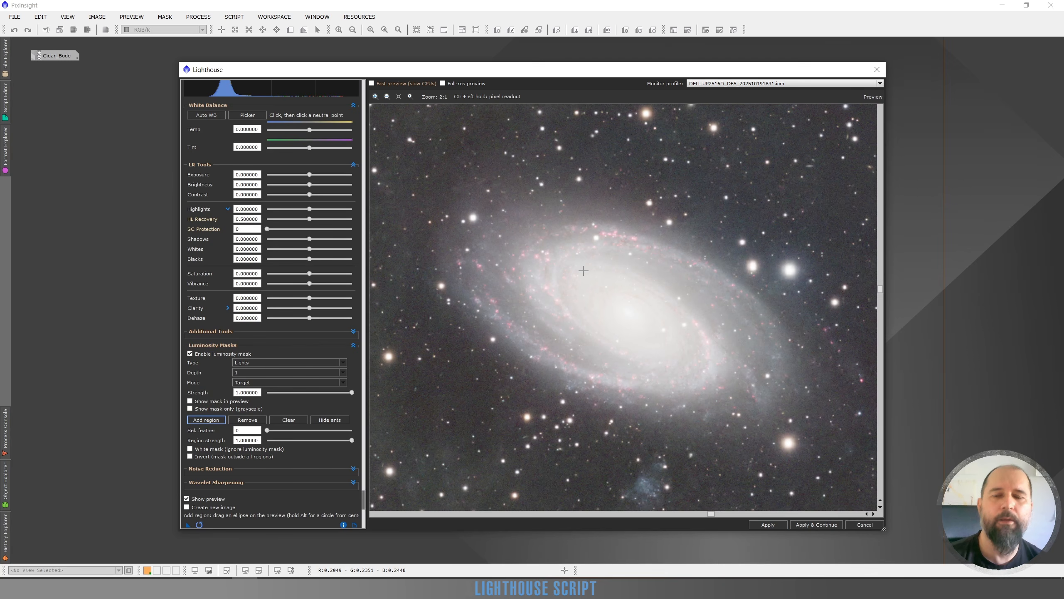
pyautogui.moveTo(714, 246); pyautogui.dragTo(490, 377)
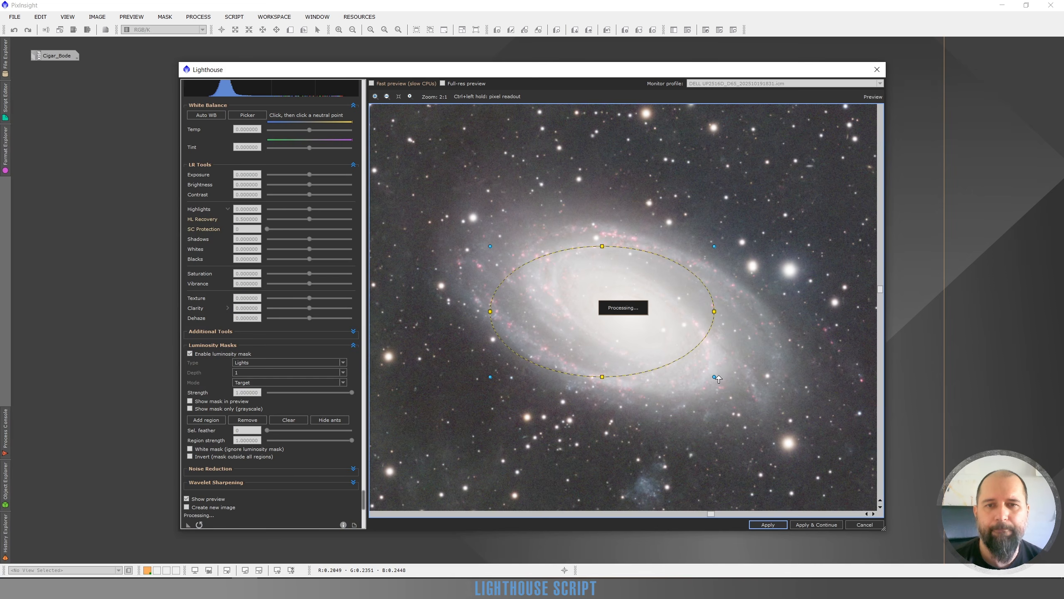
# Rotate the elliptical region to match the spiral galaxy's tilt, centre it on the core and enlarge it slightly
pyautogui.moveTo(714, 377); pyautogui.dragTo(680, 415)
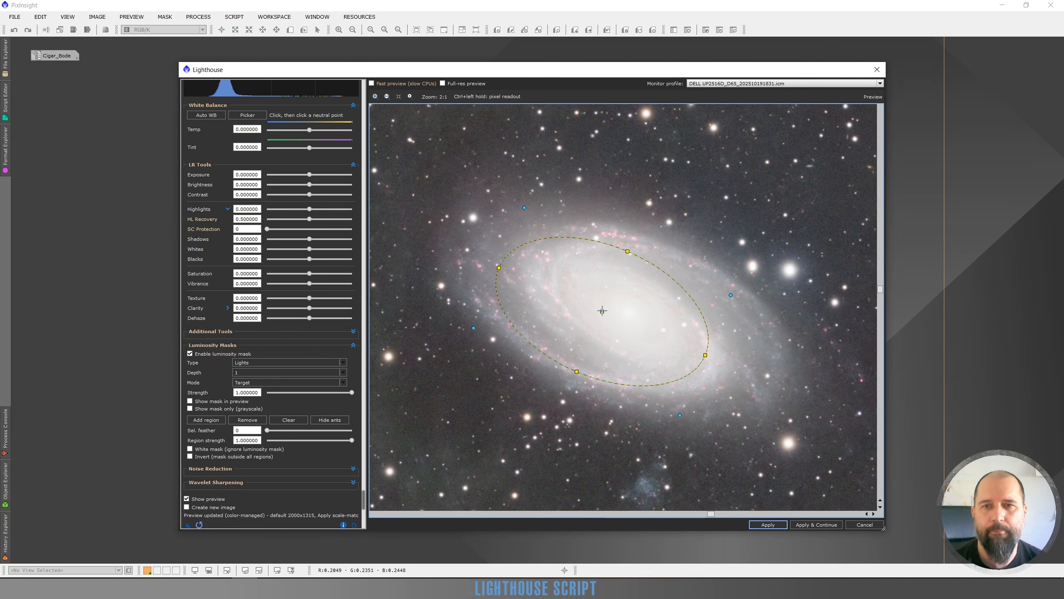
pyautogui.moveTo(602, 311); pyautogui.dragTo(629, 312)
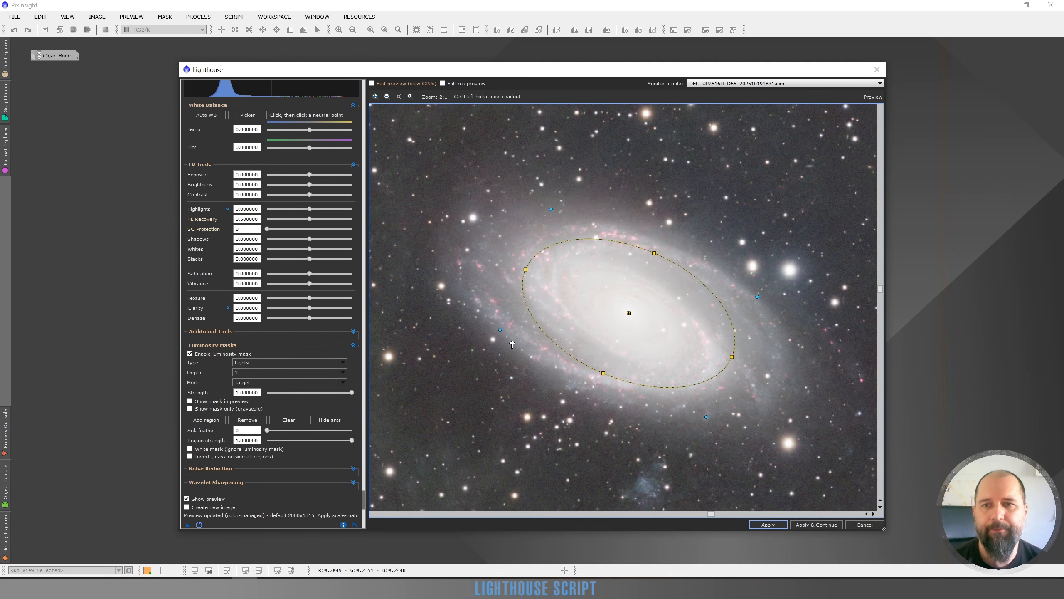
pyautogui.moveTo(526, 270); pyautogui.dragTo(516, 265)
pyautogui.moveTo(599, 373); pyautogui.dragTo(600, 384)
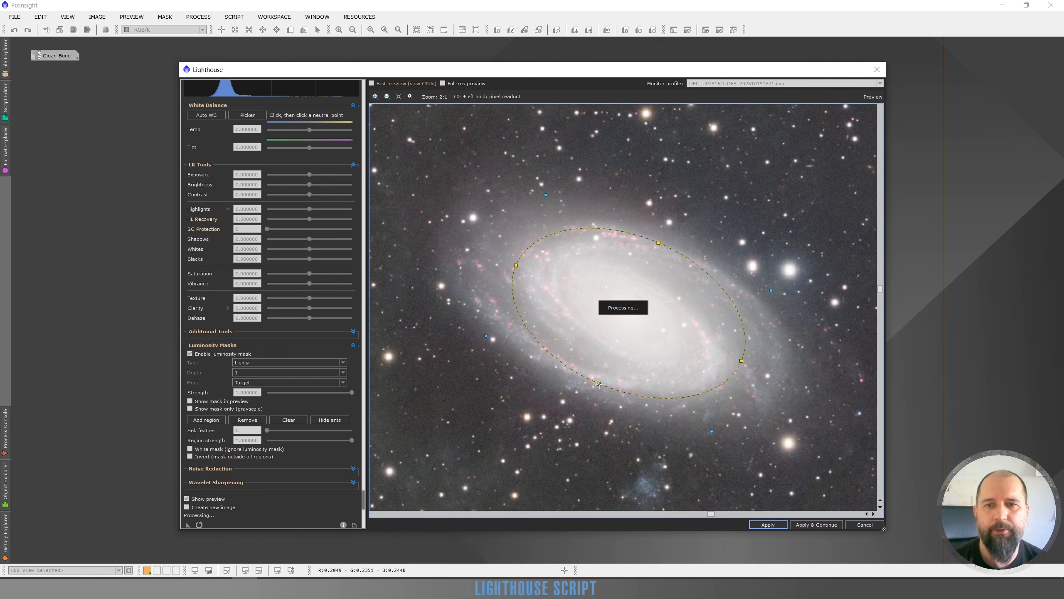
pyautogui.moveTo(598, 383); pyautogui.dragTo(601, 380)
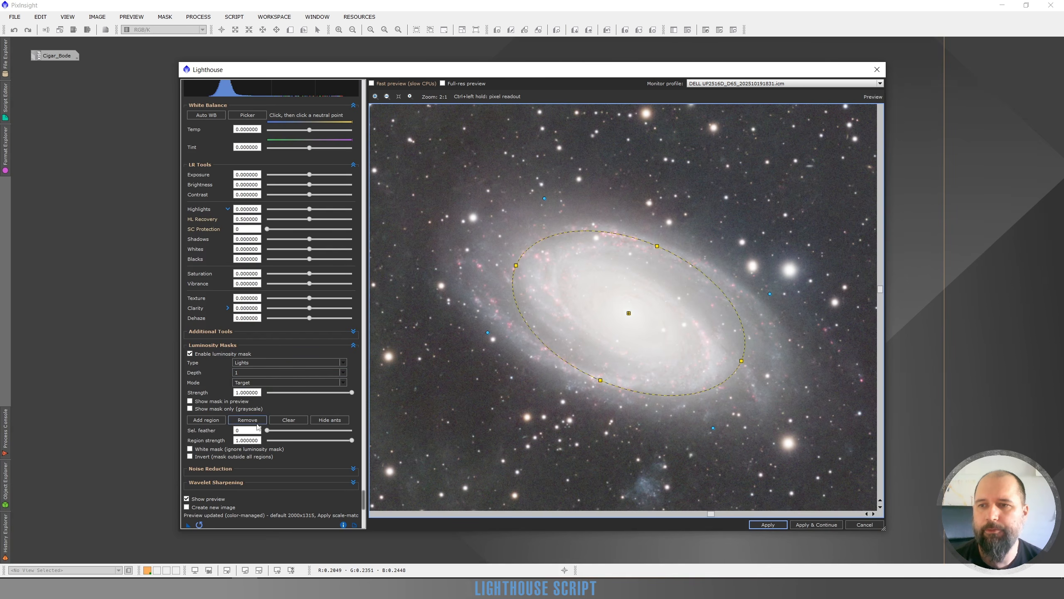
# Set the mask depth to 2, display the grayscale mask only, and set the region's feather to 59
pyautogui.click(251, 372)
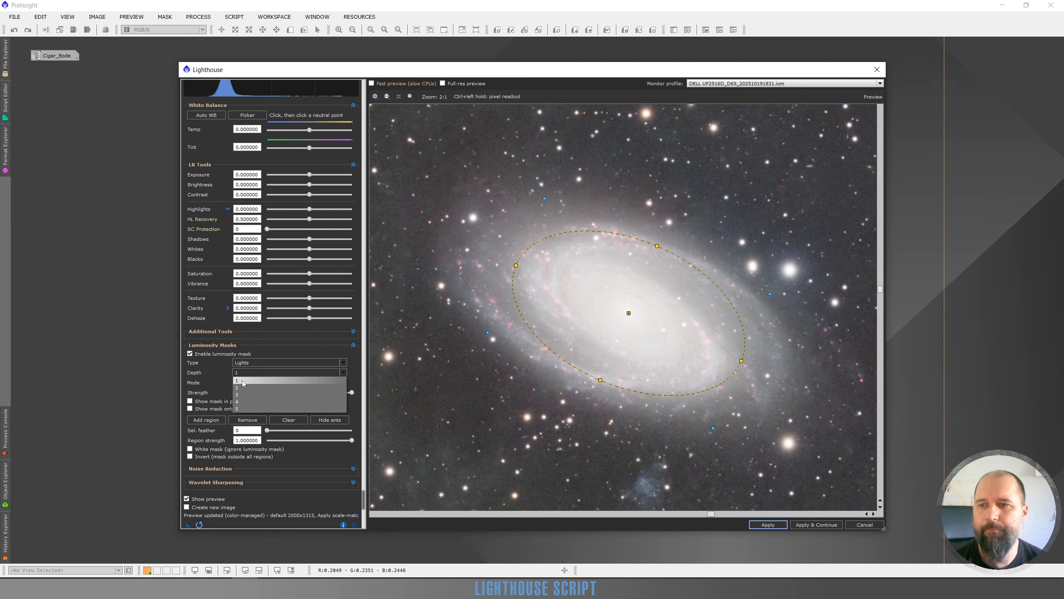
pyautogui.click(251, 382)
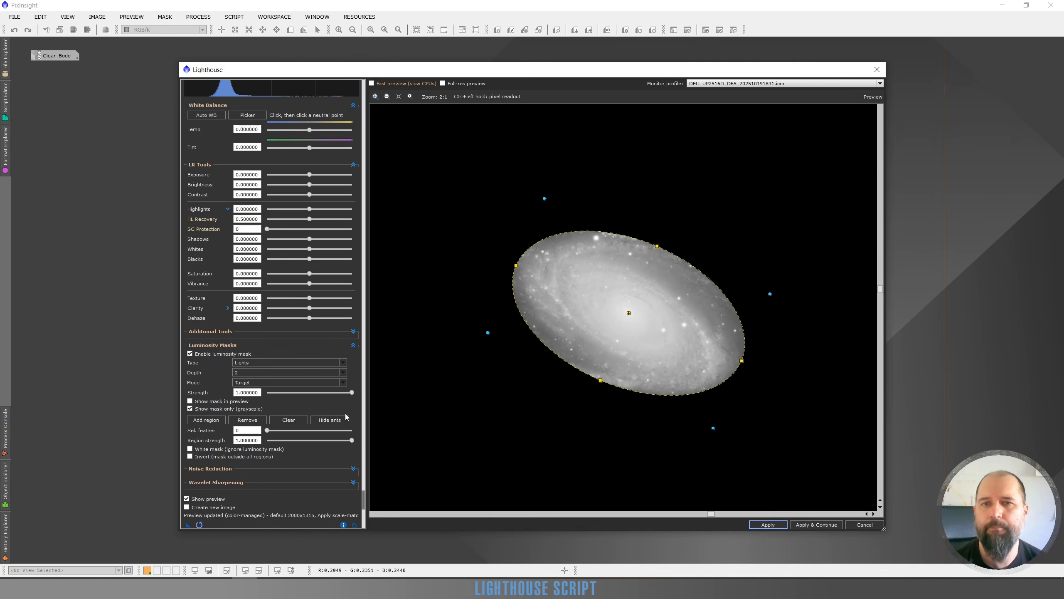
pyautogui.moveTo(321, 432); pyautogui.dragTo(325, 432)
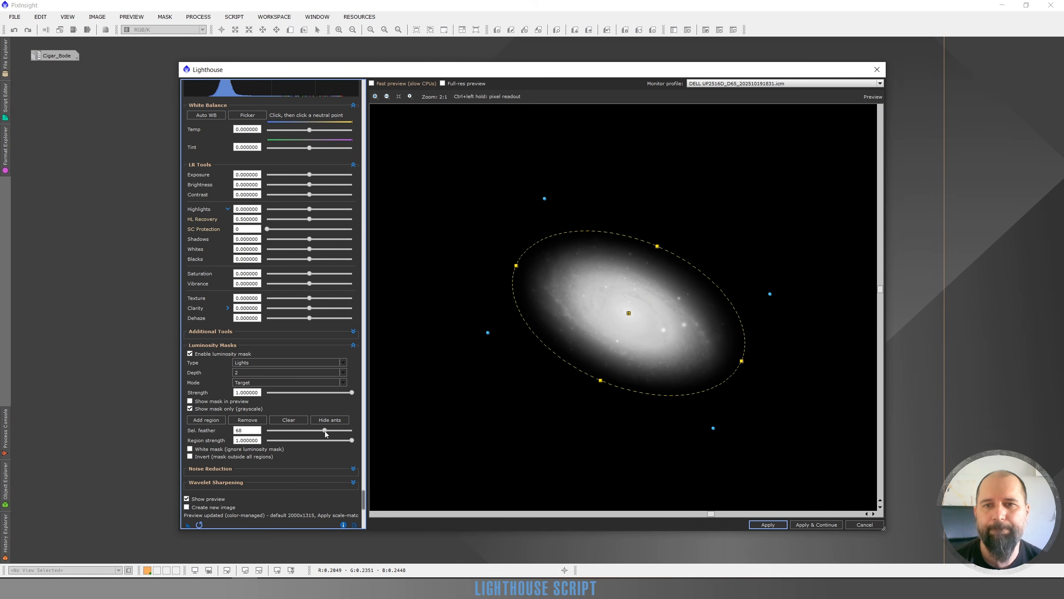
pyautogui.moveTo(324, 431); pyautogui.dragTo(317, 431)
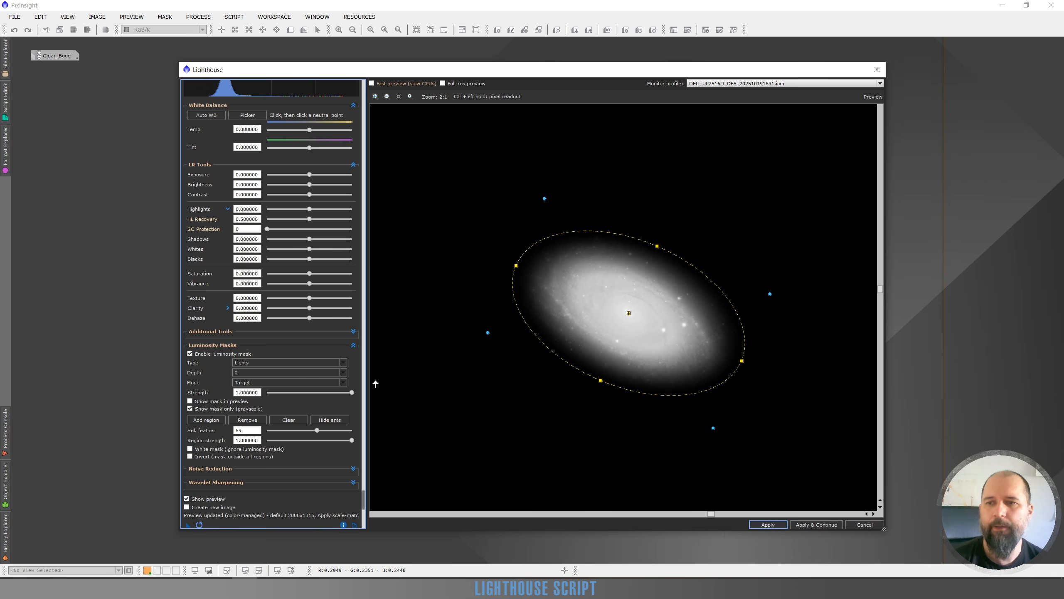
# Return from the grayscale mask to the image, set Highlights to -0.34 and hide the region outlines
pyautogui.click(190, 408)
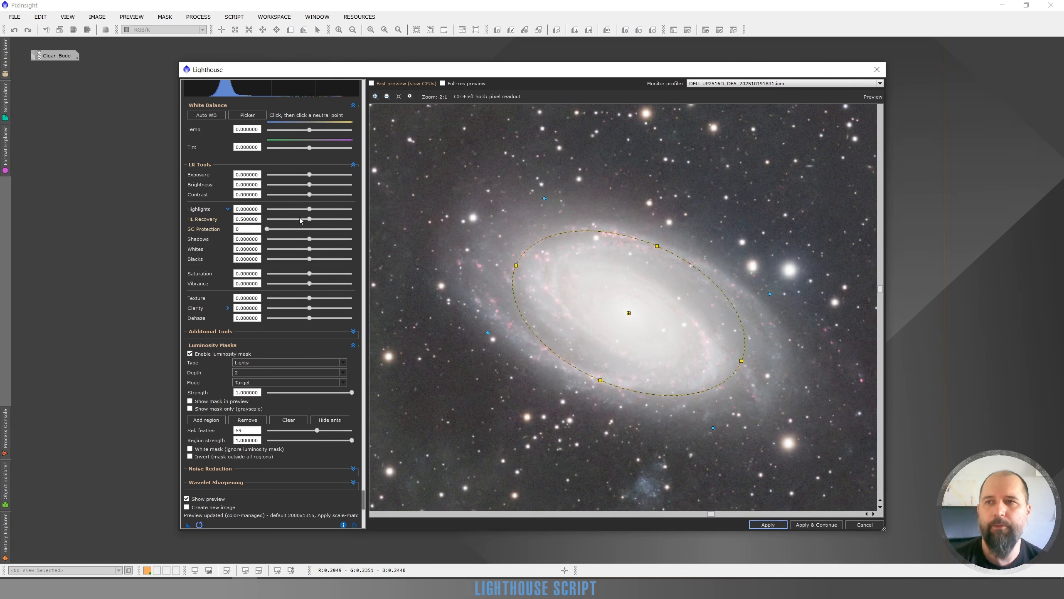
pyautogui.click(295, 209)
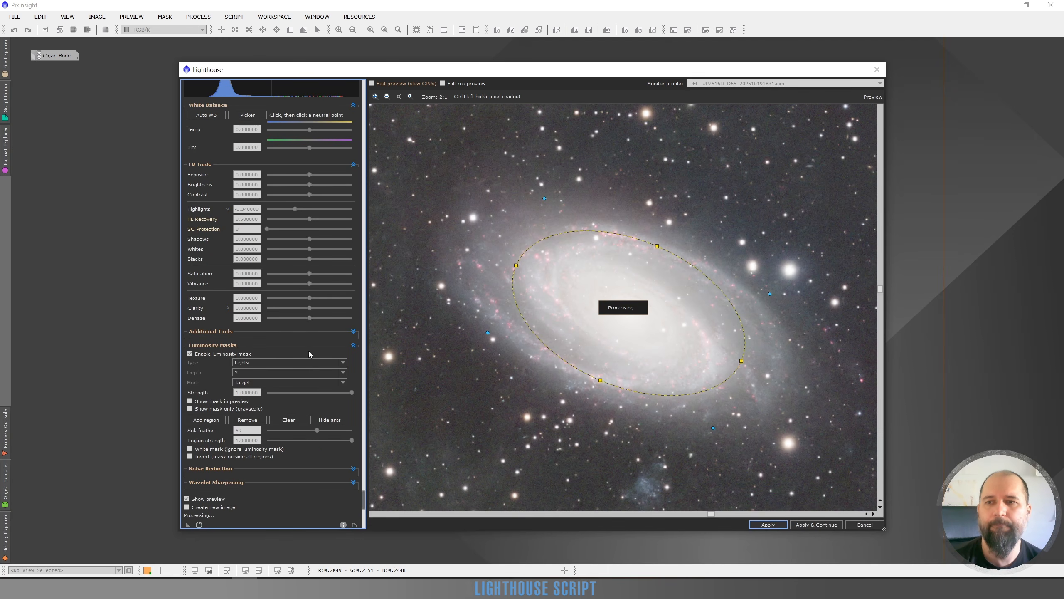
pyautogui.click(330, 419)
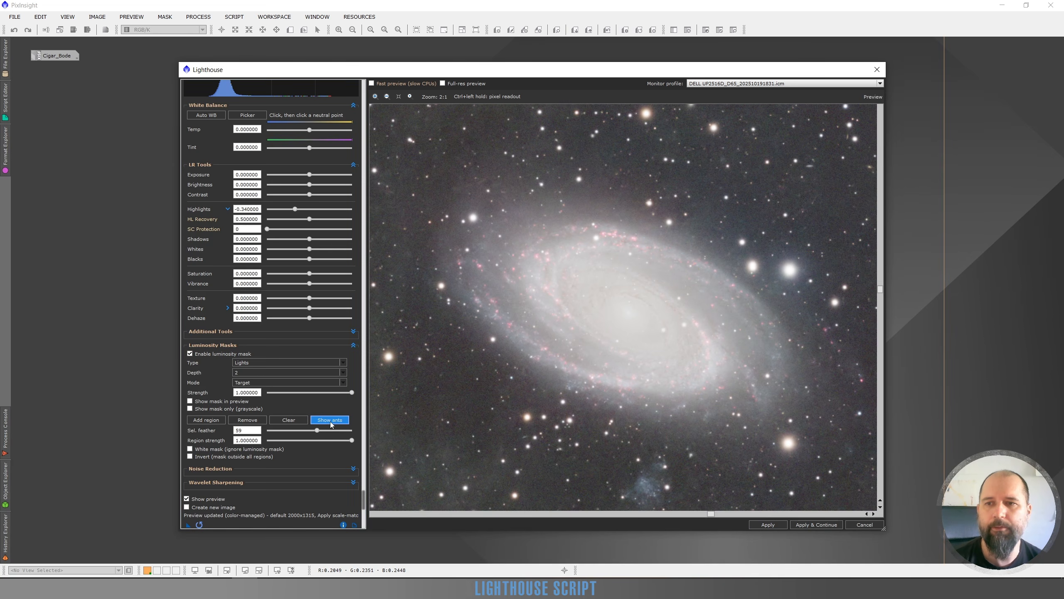
# Set Vibrance to 0.74, Saturation to 0.72 and the region's feather to 23, and compare the preview with the original
pyautogui.click(341, 288)
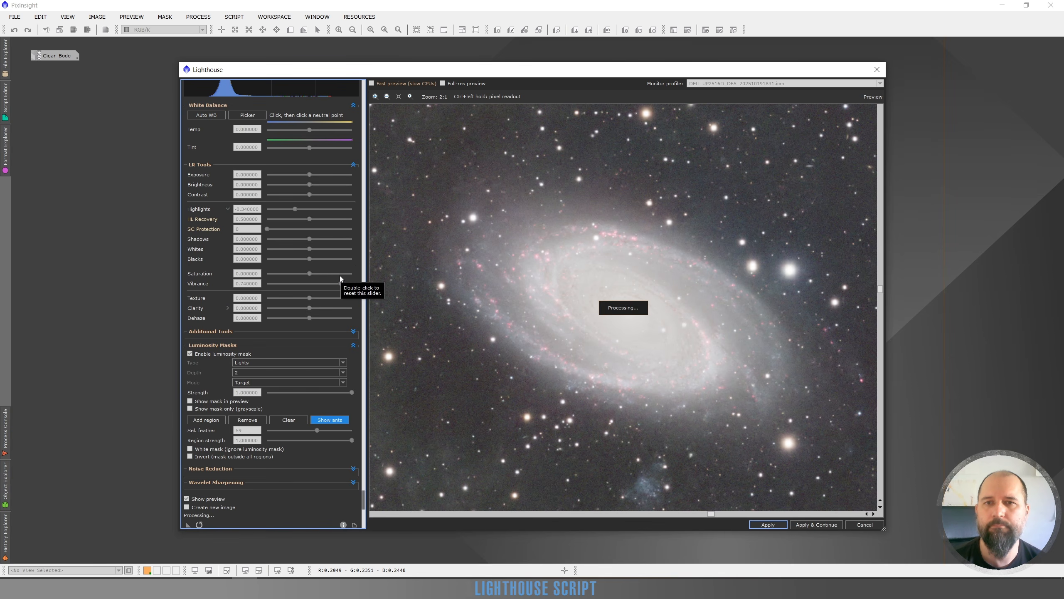
pyautogui.click(340, 273)
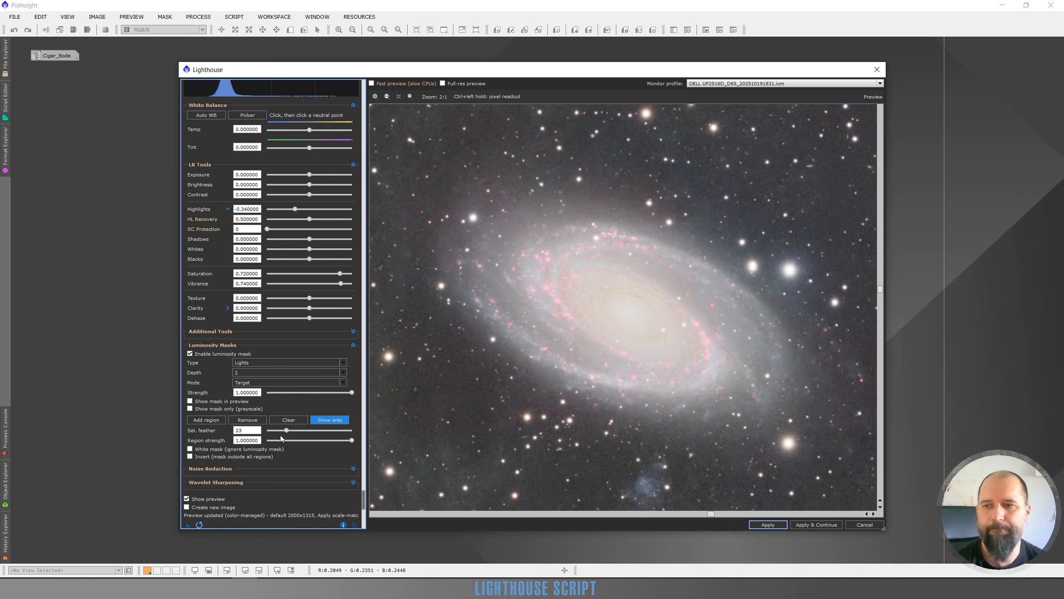
pyautogui.click(188, 498)
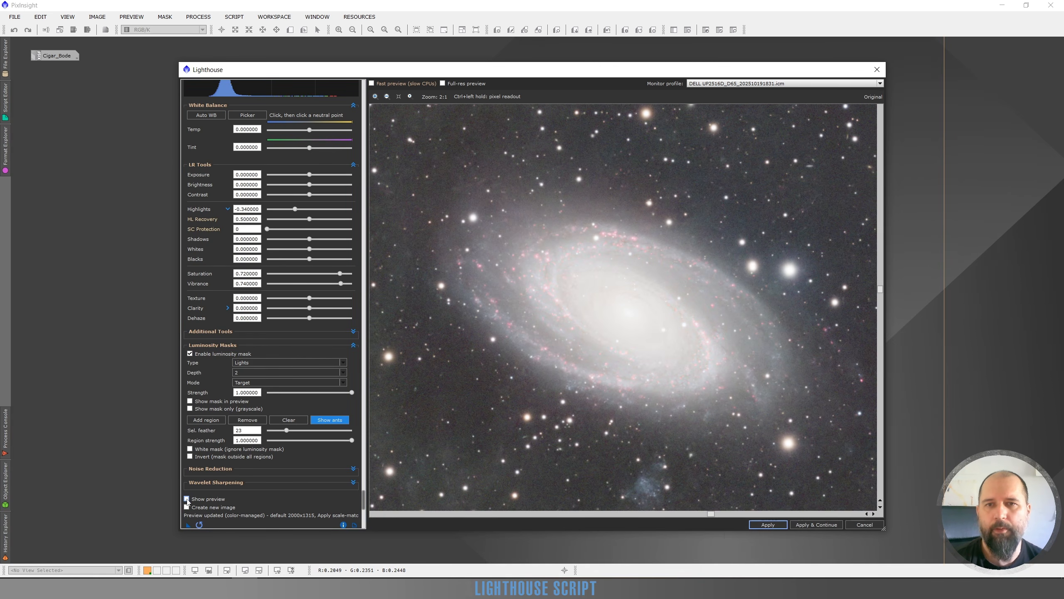
pyautogui.click(188, 499)
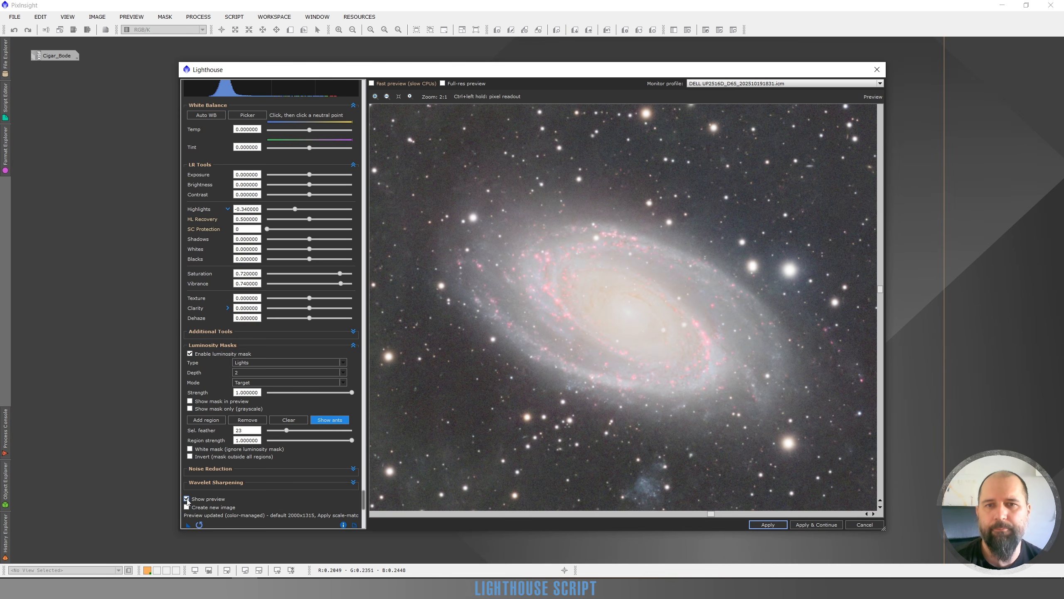
# Compare the preview of the spiral galaxy with the original image, both close up and in its surroundings
pyautogui.click(187, 499)
pyautogui.click(187, 499)
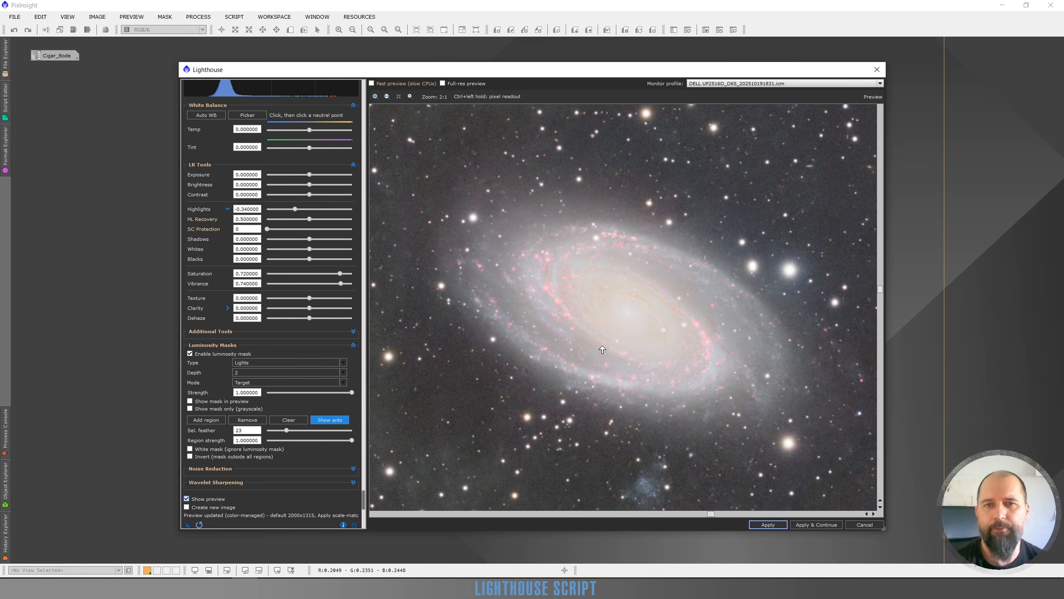
pyautogui.scroll(-2, 602, 346)
pyautogui.scroll(1, 697, 306)
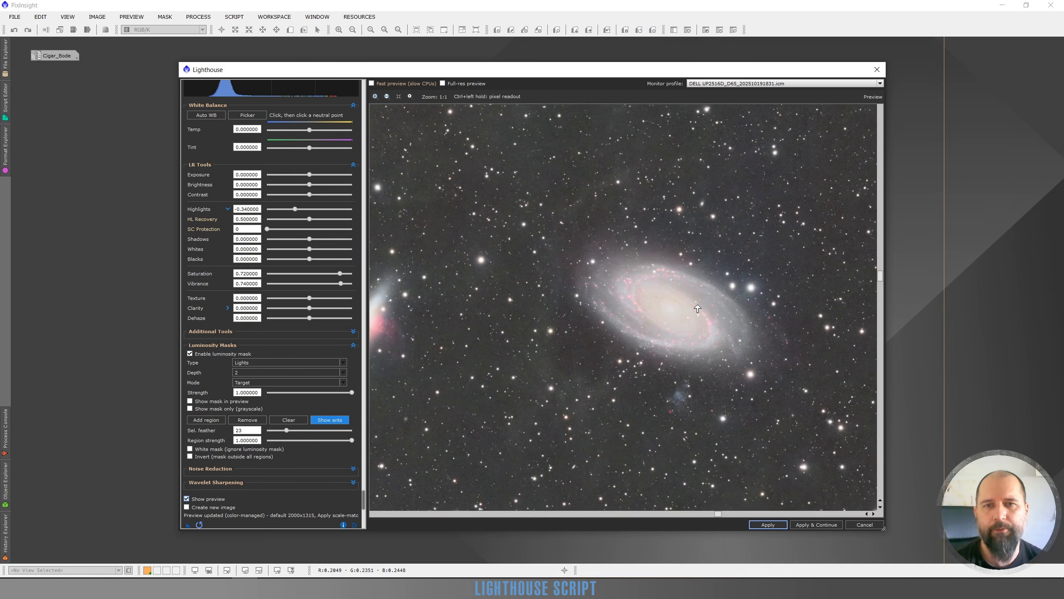
pyautogui.scroll(1, 697, 309)
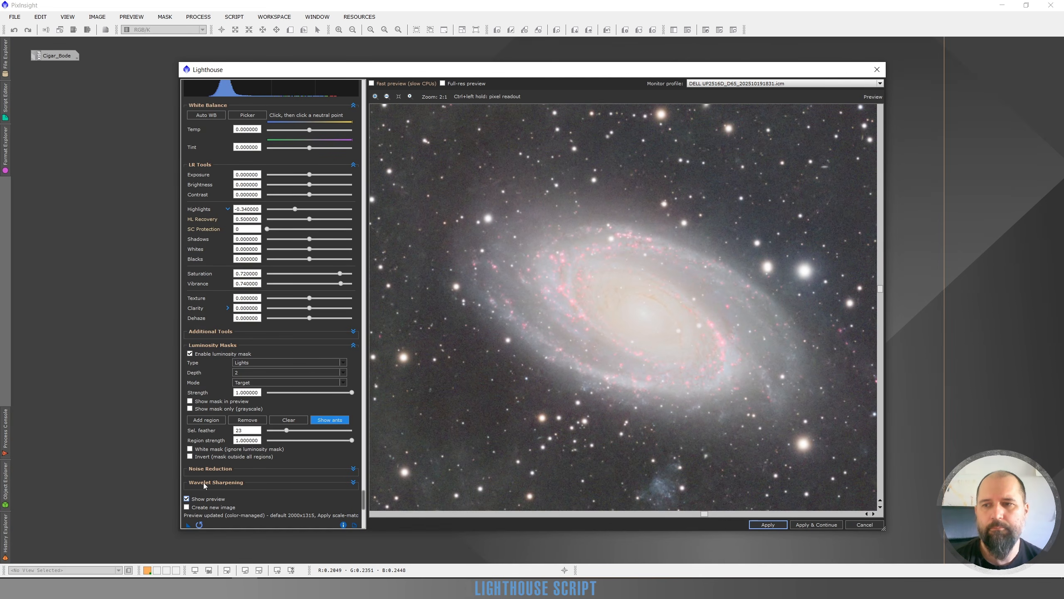
pyautogui.click(187, 499)
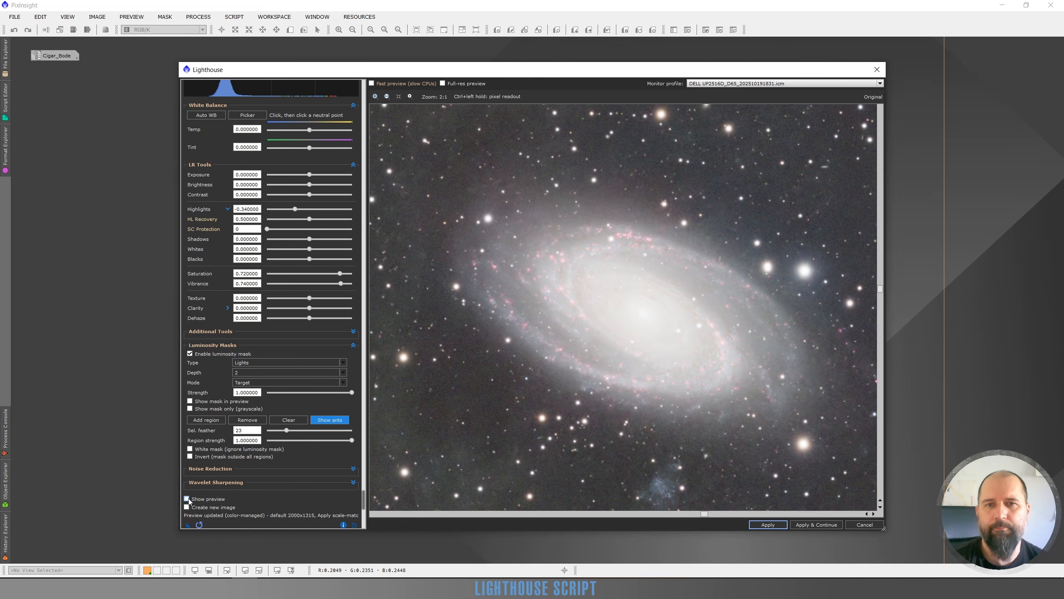
pyautogui.click(187, 499)
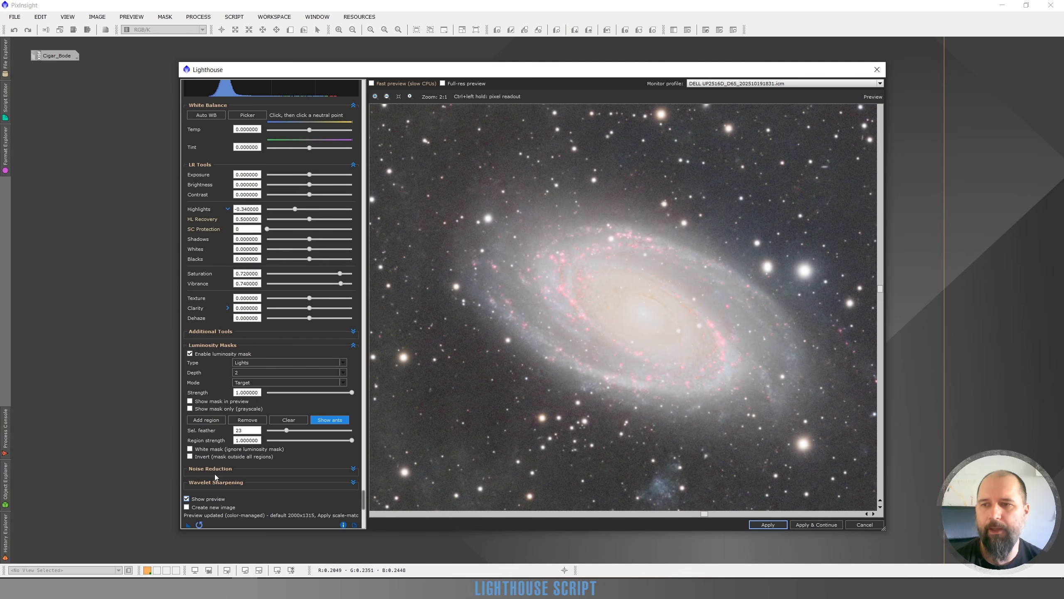
# Show the region outline, narrow the ellipse around the spiral galaxy's core, hide the outline and compare the preview with the original
pyautogui.click(339, 421)
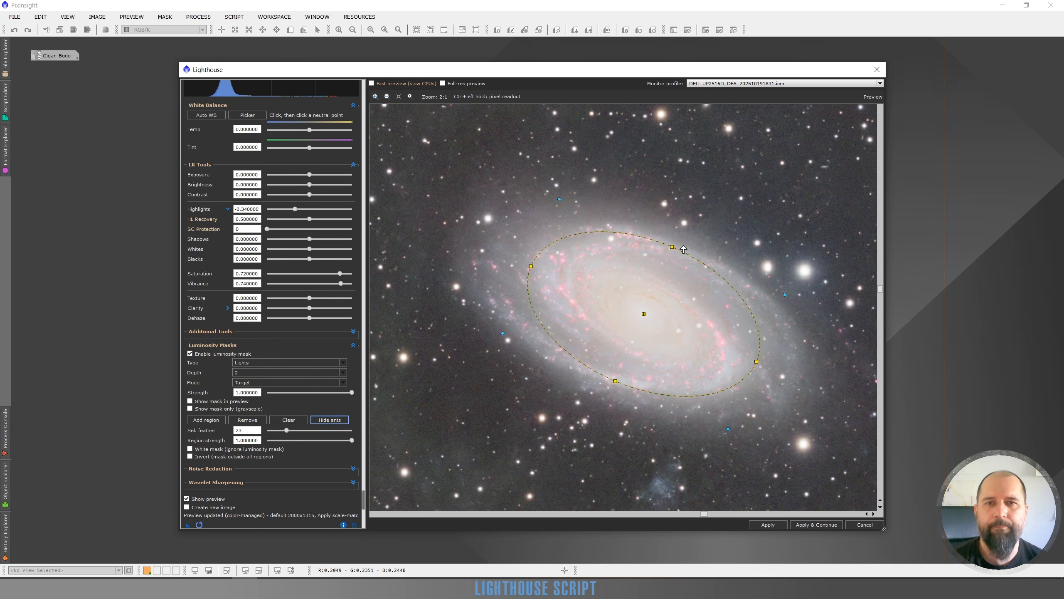
pyautogui.moveTo(672, 247); pyautogui.dragTo(669, 256)
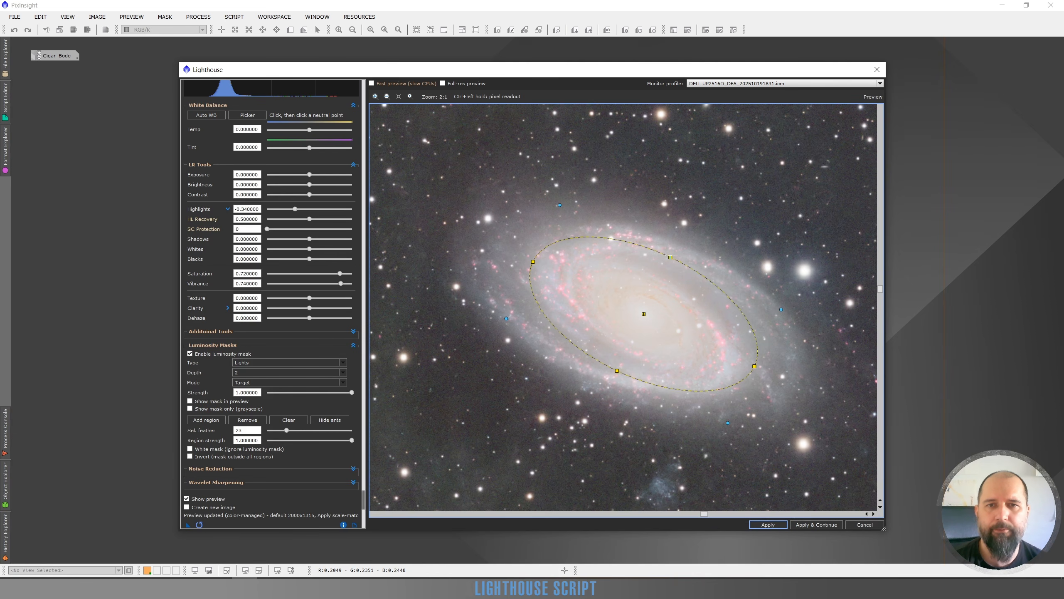
pyautogui.moveTo(671, 257); pyautogui.dragTo(669, 261)
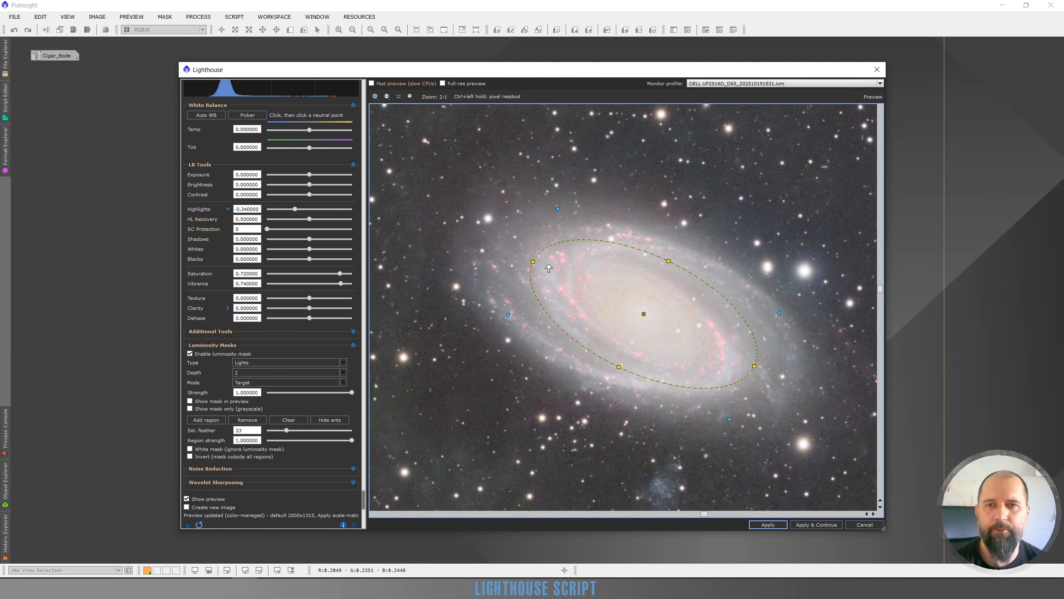
pyautogui.click(328, 420)
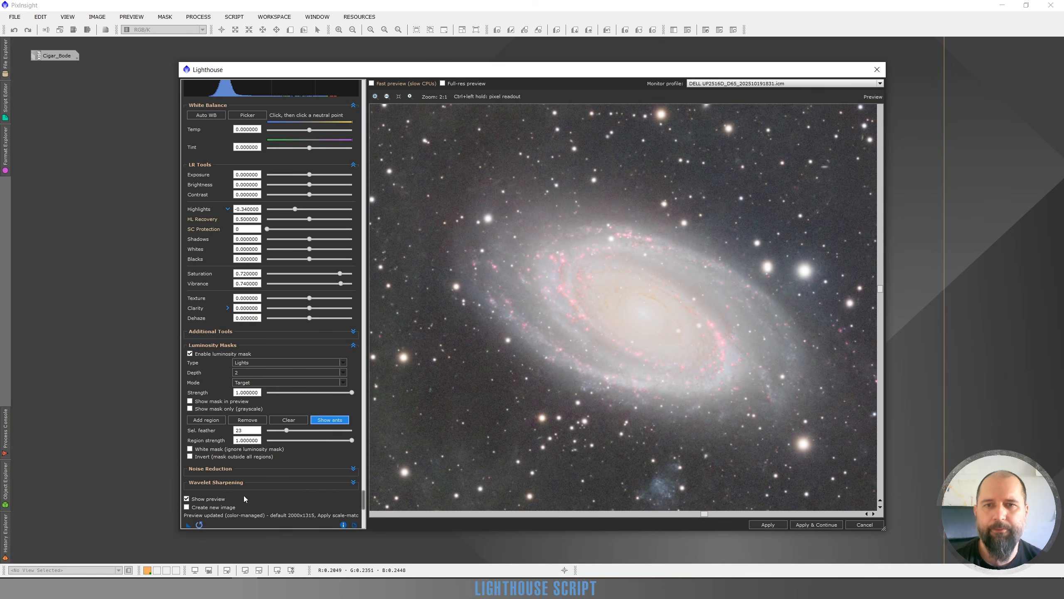
pyautogui.click(187, 498)
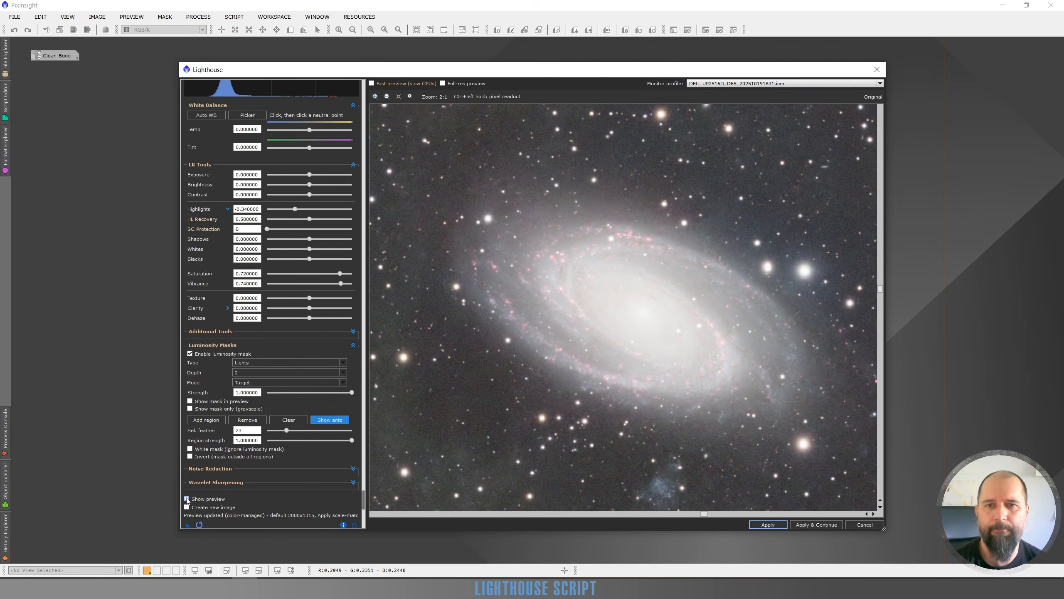
pyautogui.click(187, 498)
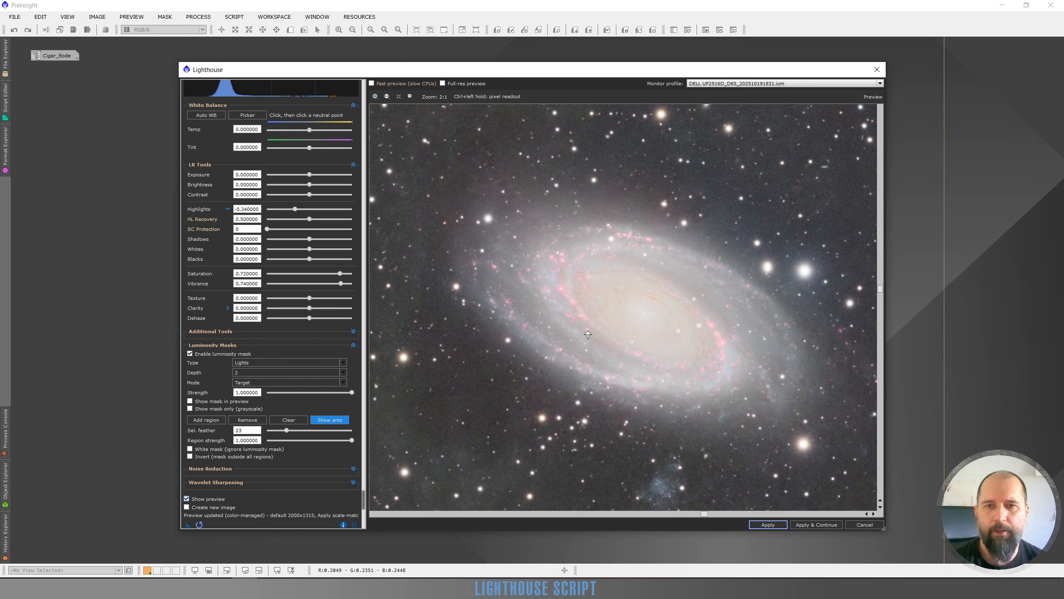
# Set the region's feather to 42 and compare the spiral galaxy's preview with the original
pyautogui.click(302, 431)
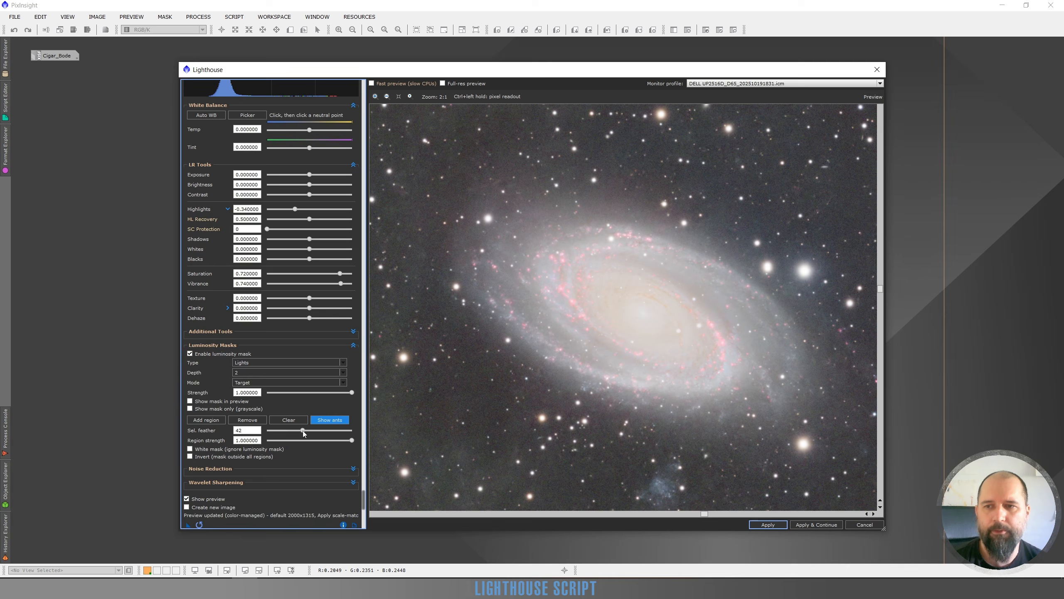
pyautogui.click(187, 499)
pyautogui.click(186, 499)
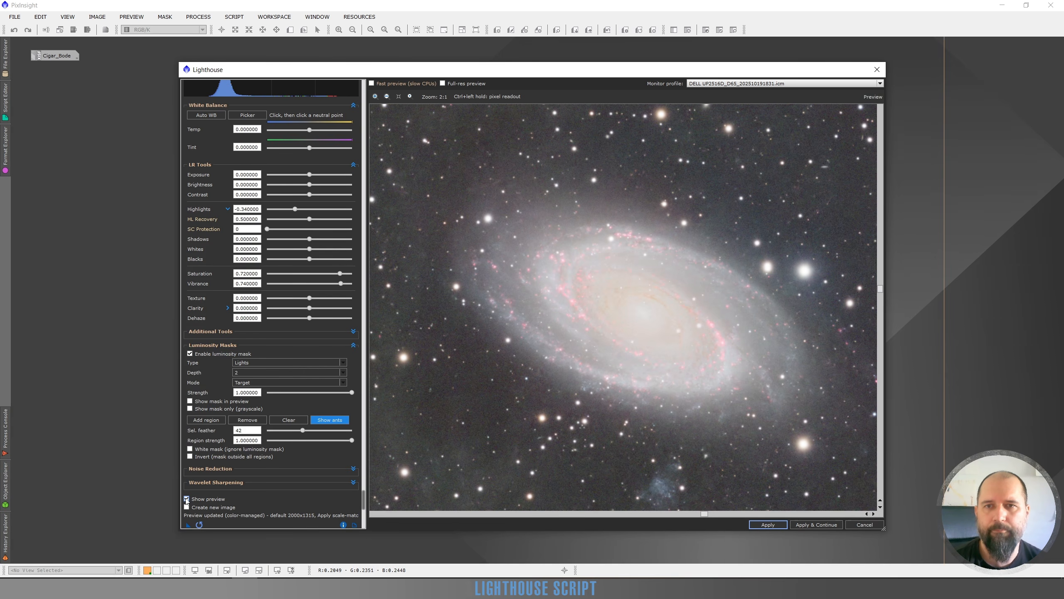
pyautogui.click(187, 499)
pyautogui.click(187, 499)
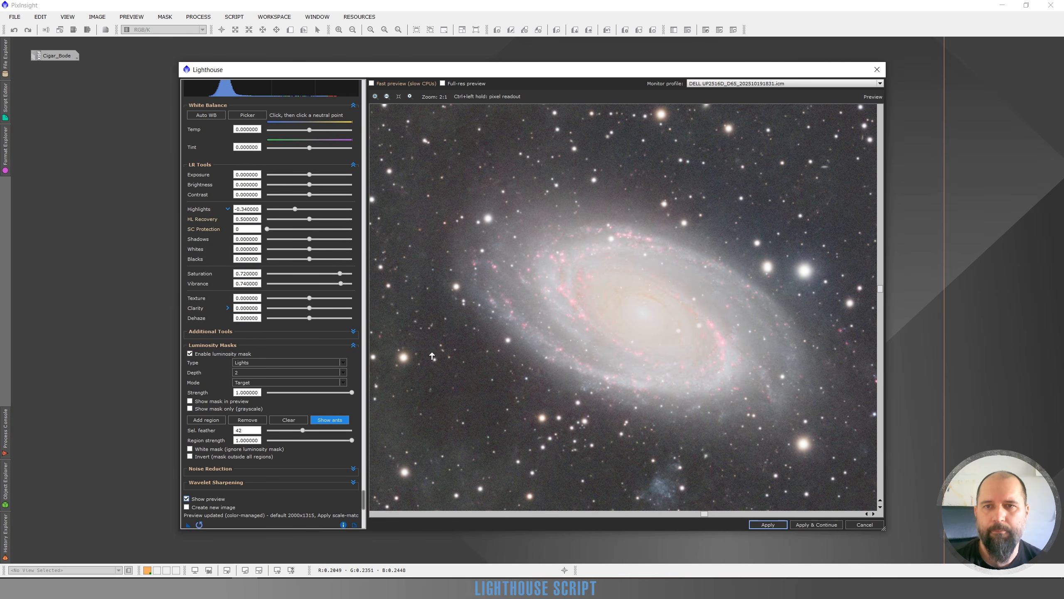
# Review the spiral galaxy and its region outline, and apply the adjustments to the image while keeping the script open
pyautogui.scroll(-1, 632, 341)
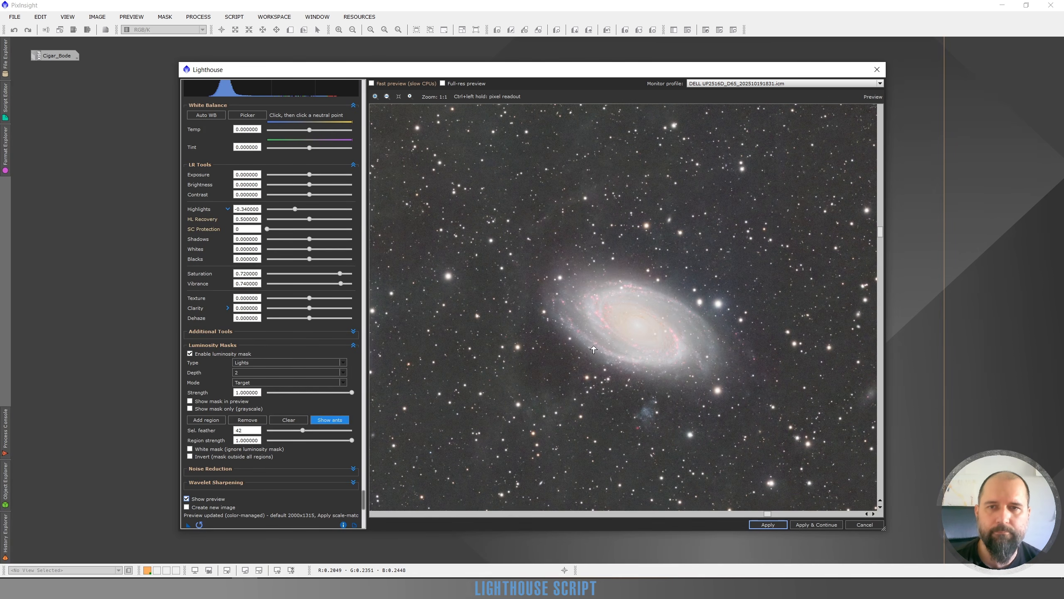
pyautogui.scroll(-1, 594, 350)
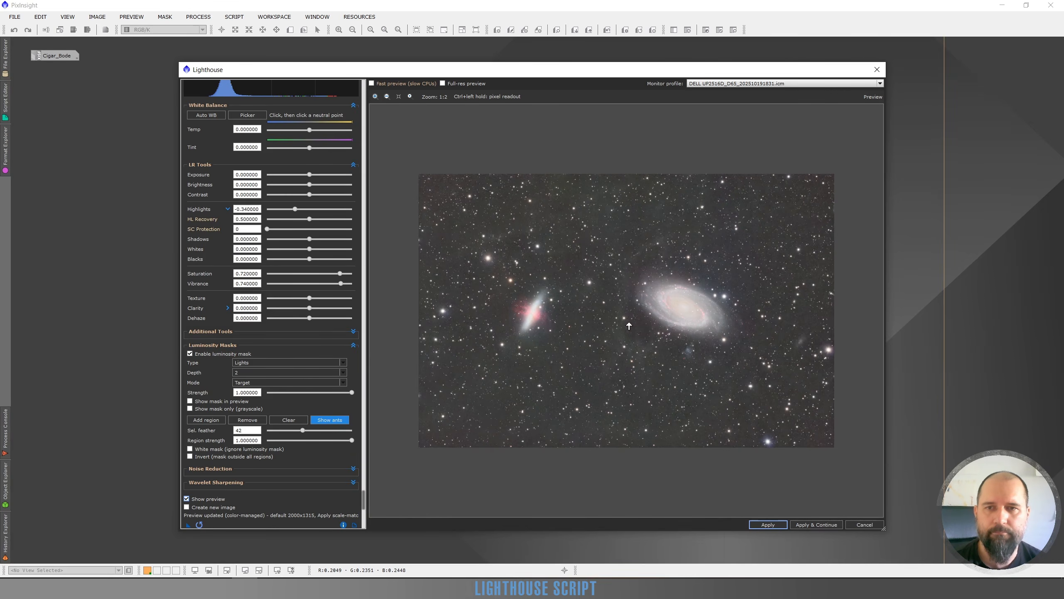
pyautogui.scroll(1, 667, 302)
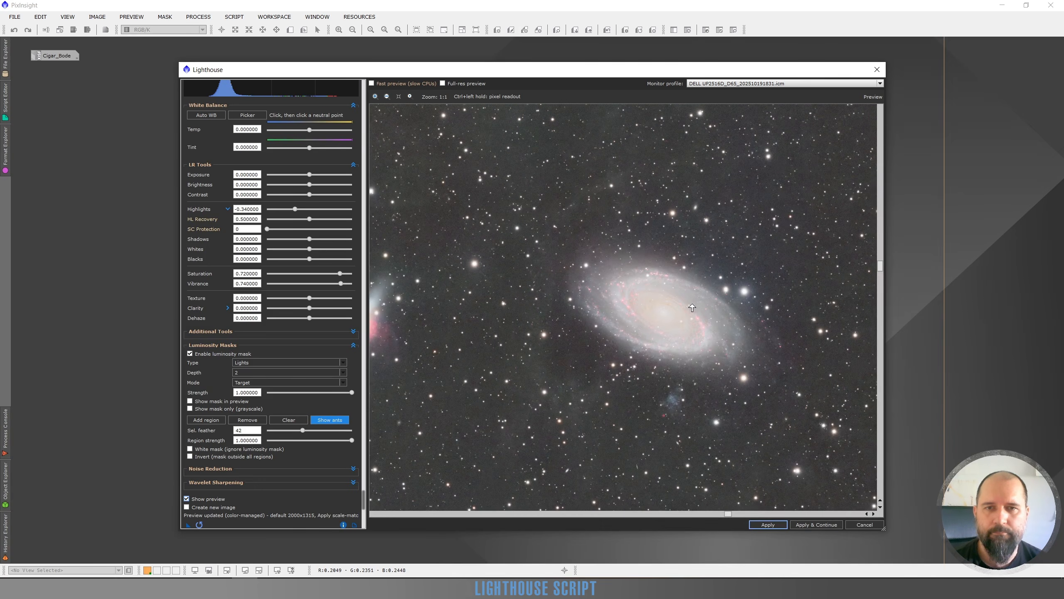
pyautogui.click(348, 419)
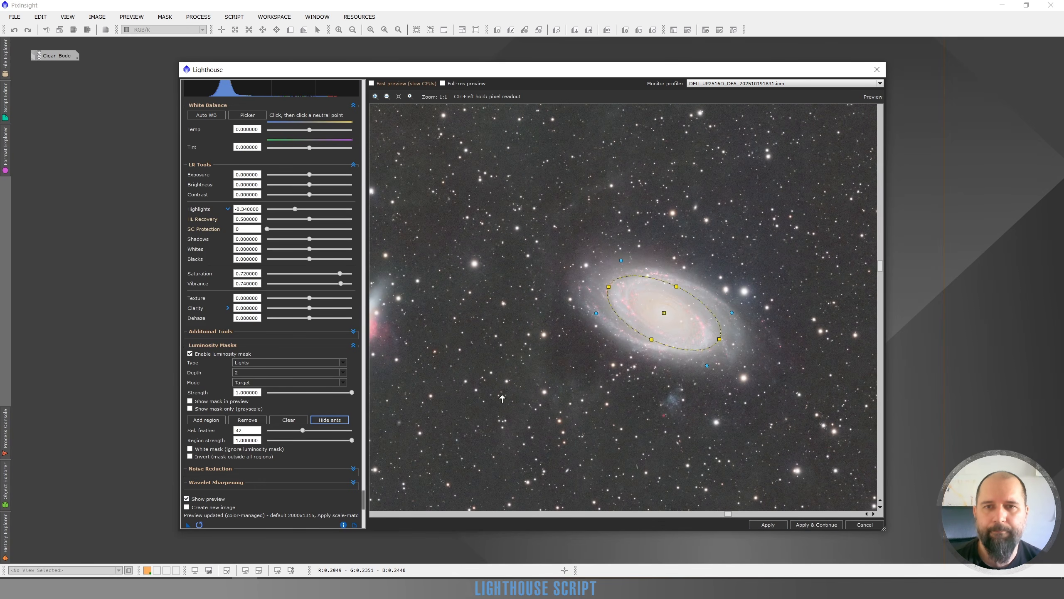
pyautogui.click(338, 420)
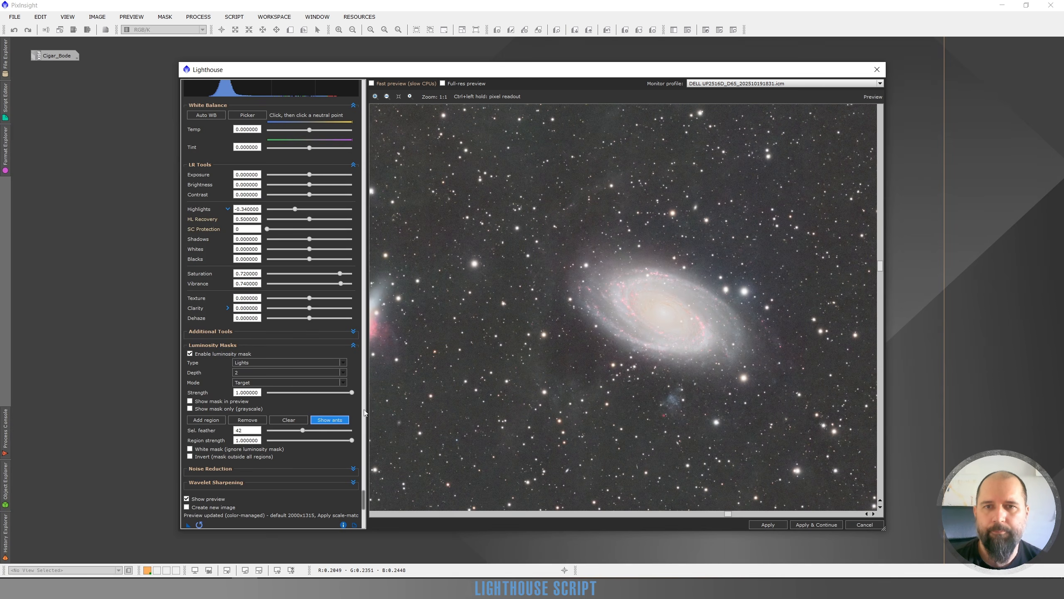
pyautogui.click(810, 525)
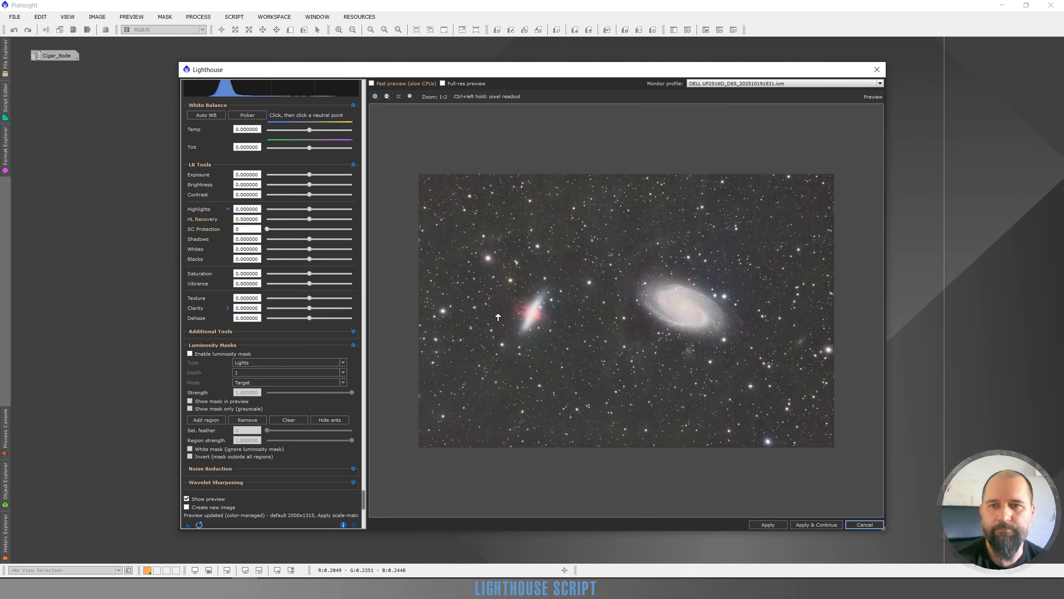
# Enable the luminosity mask and add an elliptical region around the cigar-shaped galaxy
pyautogui.scroll(1, 497, 317)
pyautogui.scroll(1, 518, 309)
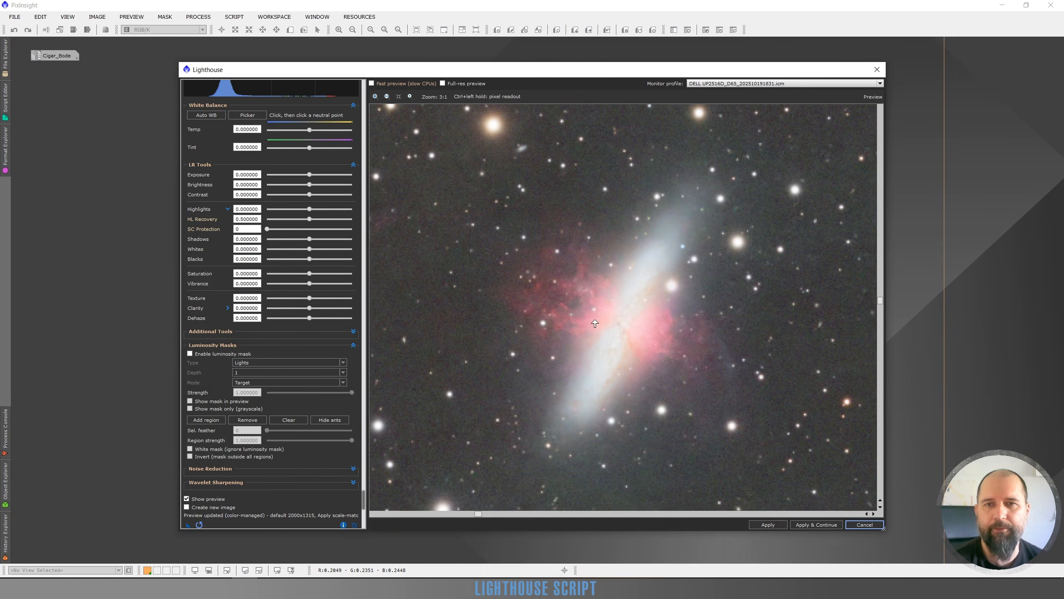
pyautogui.scroll(1, 594, 324)
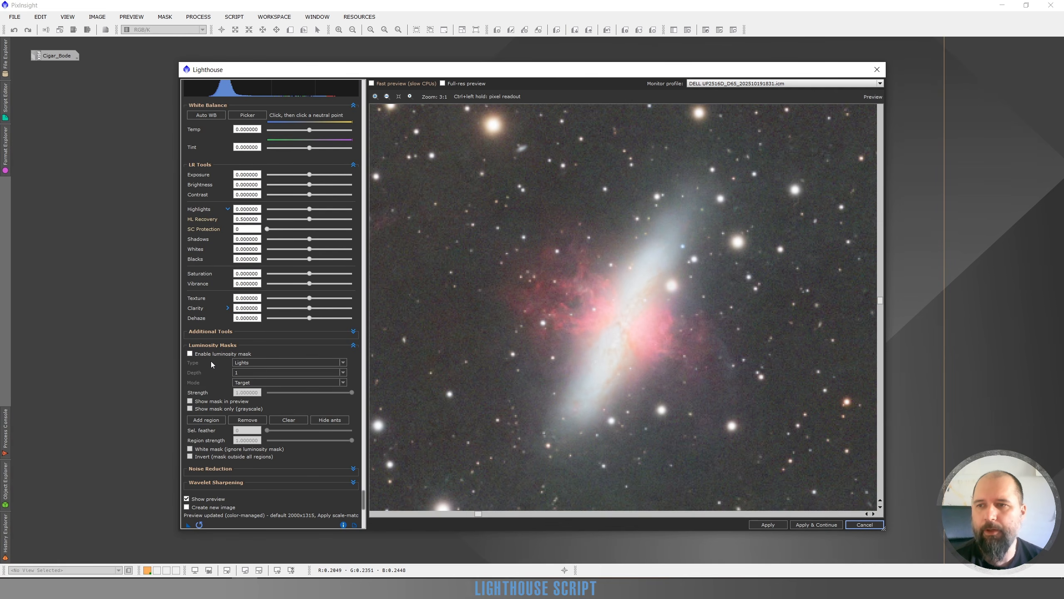
pyautogui.click(190, 353)
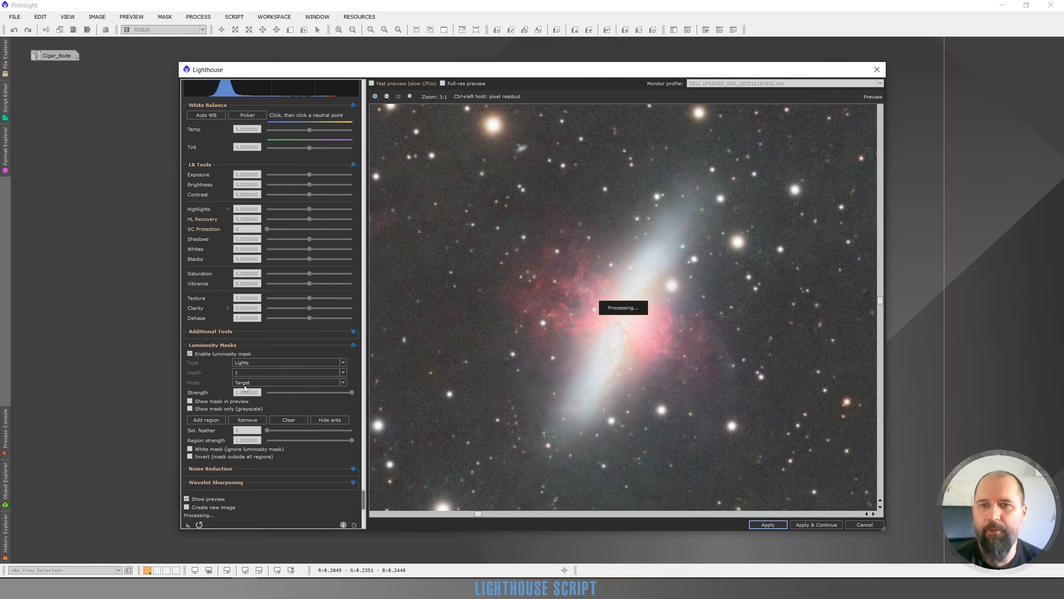
pyautogui.click(208, 420)
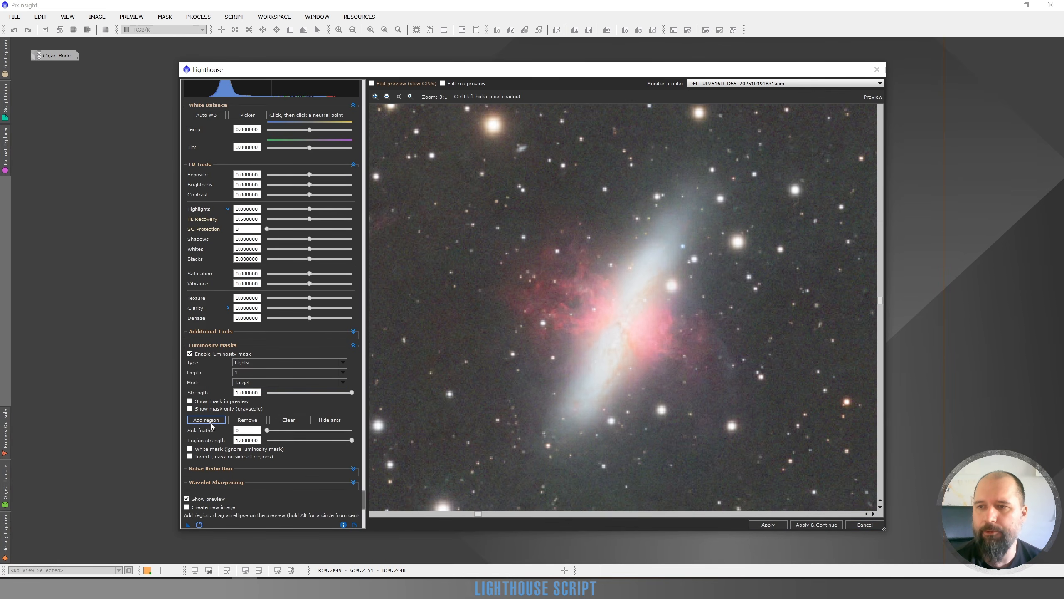
pyautogui.moveTo(698, 204); pyautogui.dragTo(540, 454)
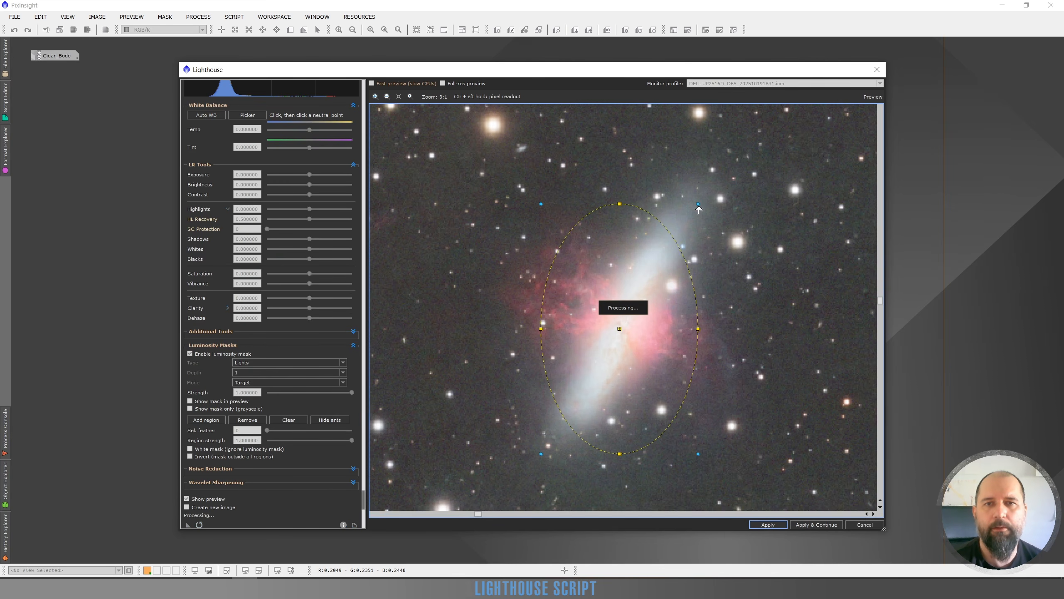
# Rotate the elliptical region to the cigar galaxy's tilt, narrow and lengthen it to fit the disc, and centre it on the galaxy
pyautogui.moveTo(698, 204); pyautogui.dragTo(746, 253)
pyautogui.moveTo(676, 217); pyautogui.dragTo(717, 164)
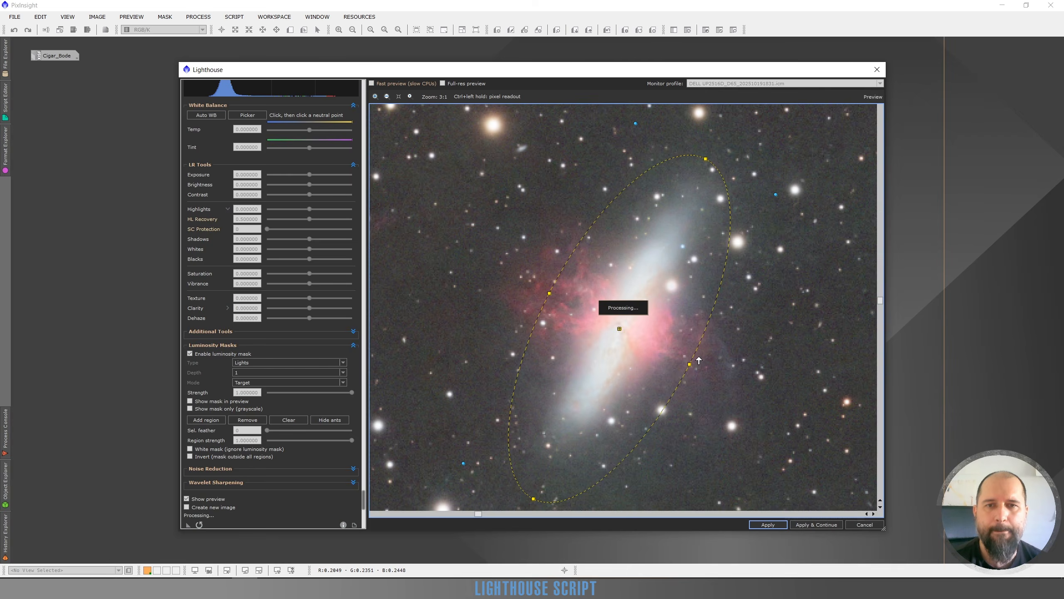
pyautogui.moveTo(687, 364); pyautogui.dragTo(666, 352)
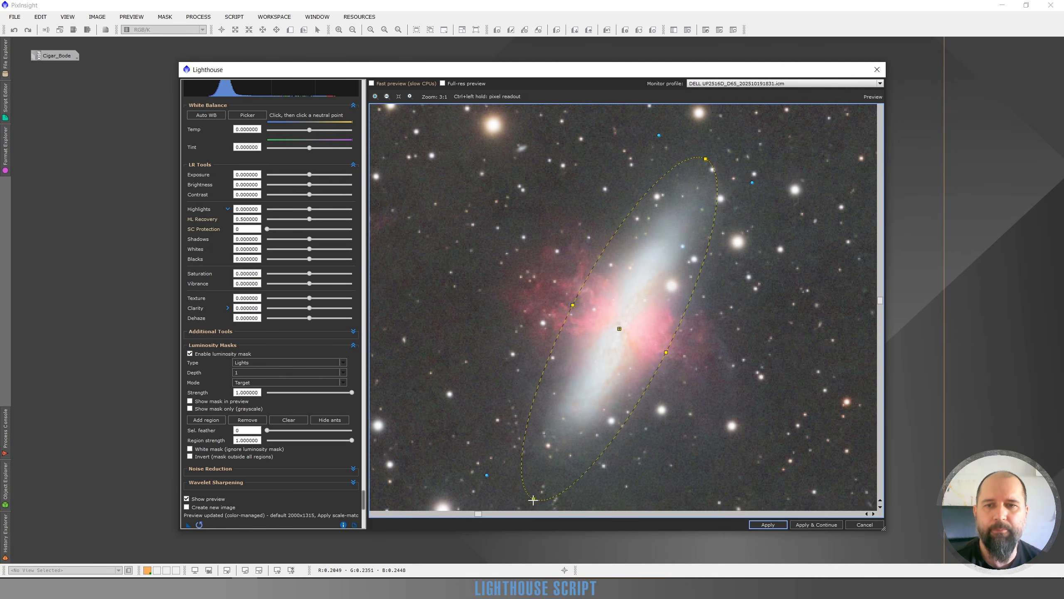
pyautogui.moveTo(532, 500); pyautogui.dragTo(540, 473)
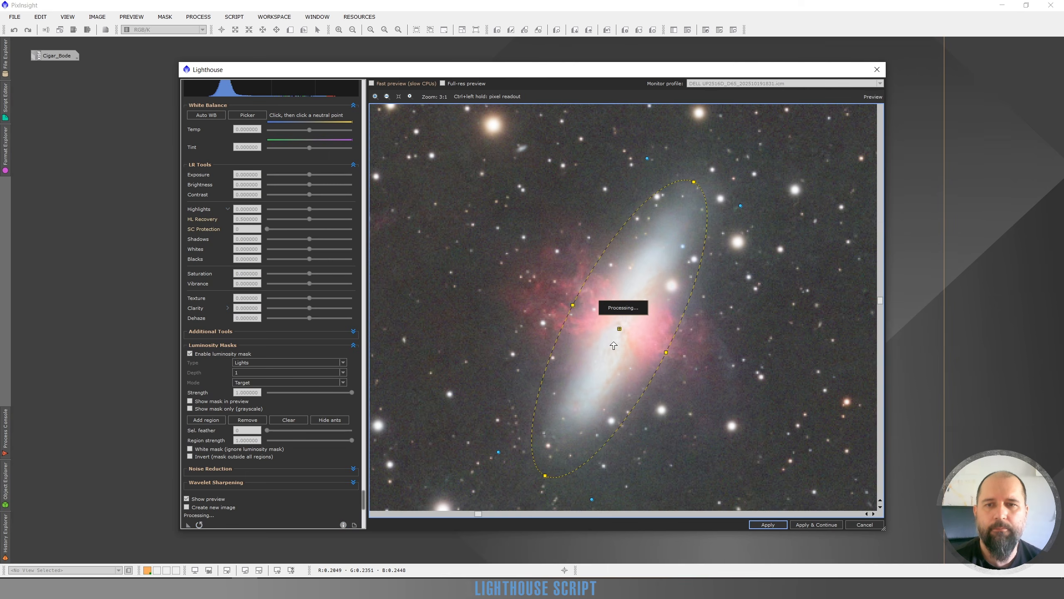
pyautogui.moveTo(620, 328); pyautogui.dragTo(631, 311)
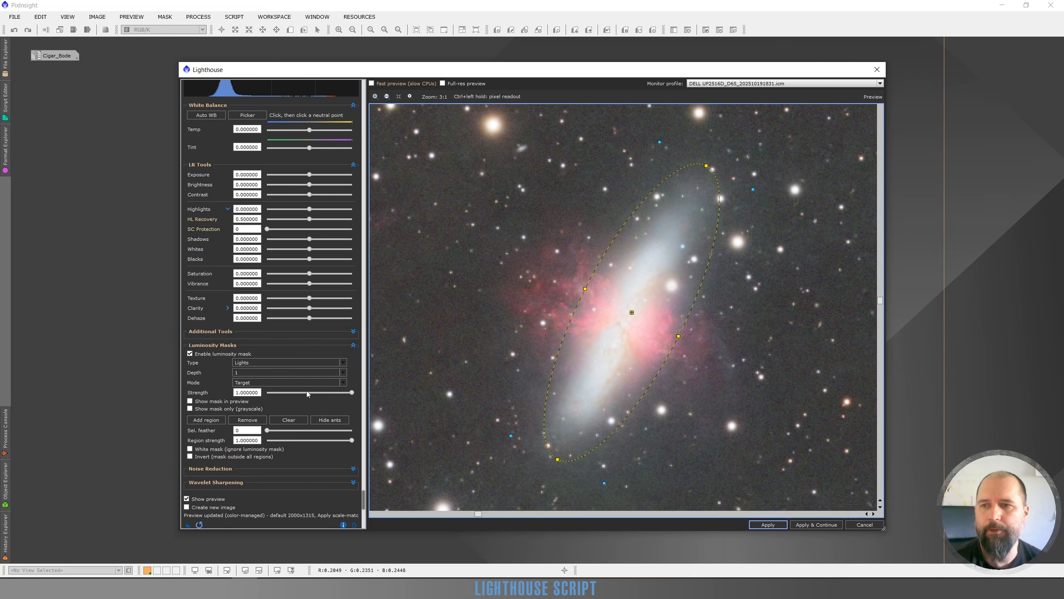
# Set the region's feather to 32, fine-tune the ellipse's rotation and check the result in the grayscale mask
pyautogui.click(295, 430)
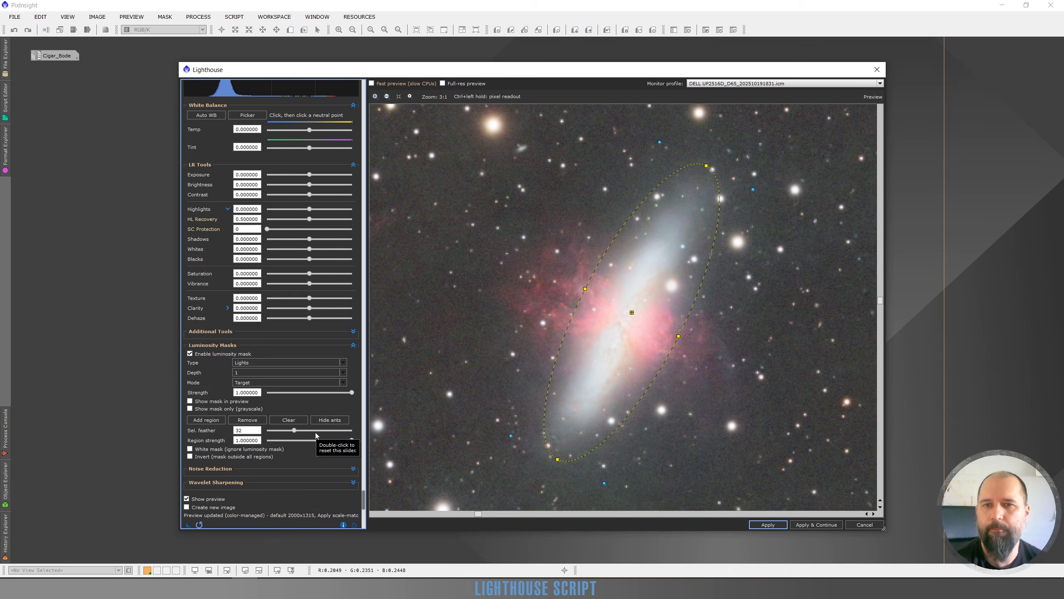
pyautogui.click(190, 409)
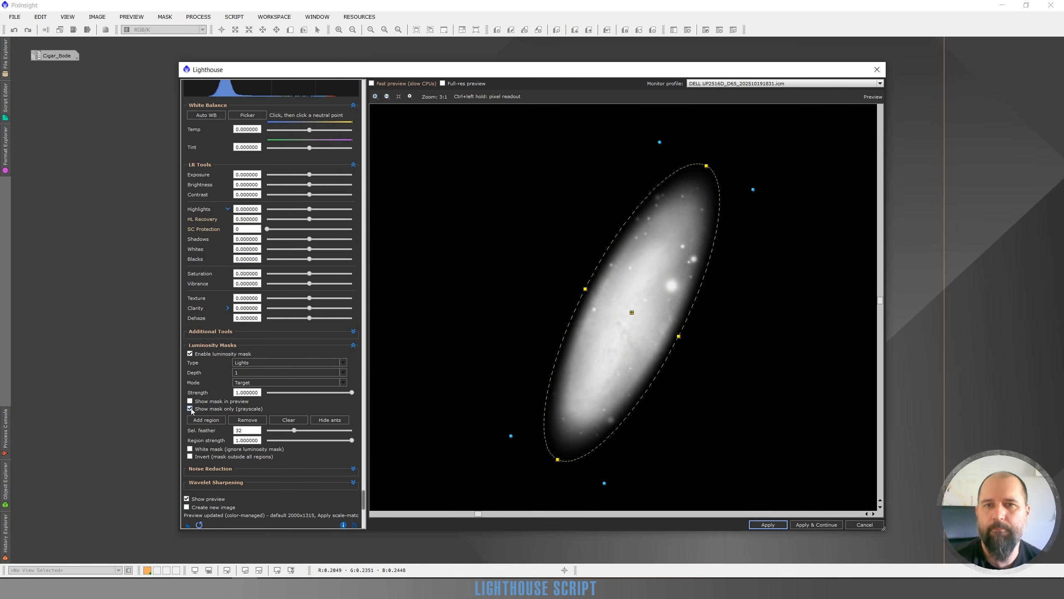
pyautogui.click(190, 409)
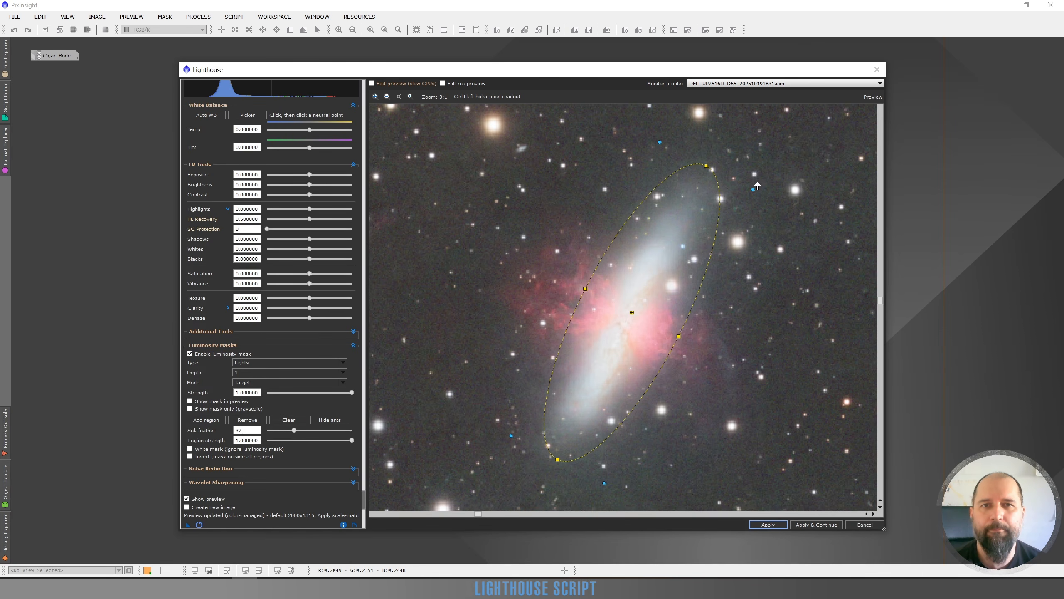
pyautogui.moveTo(753, 189); pyautogui.dragTo(754, 189)
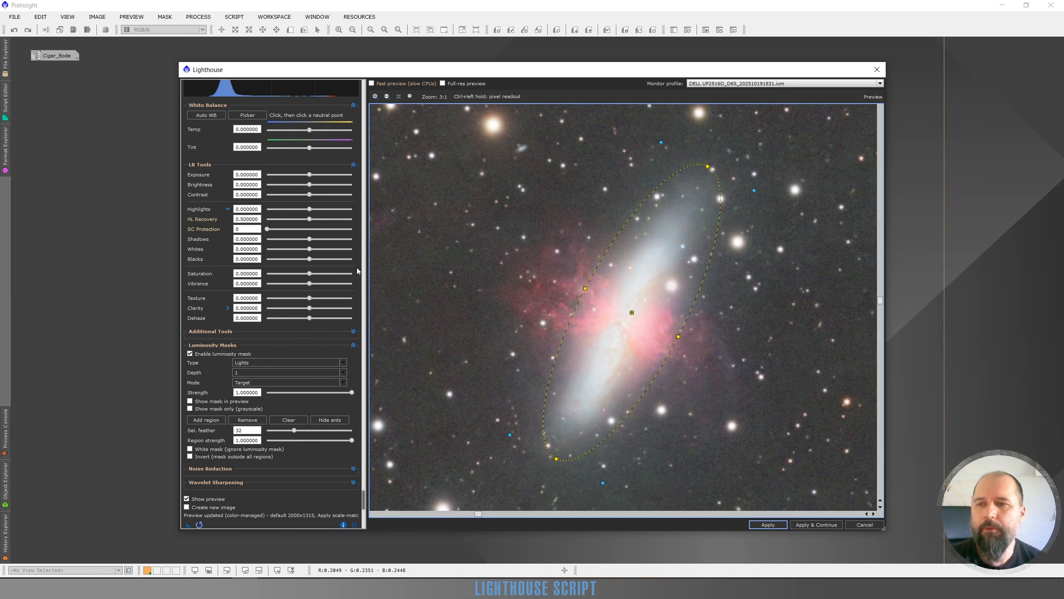
pyautogui.click(190, 409)
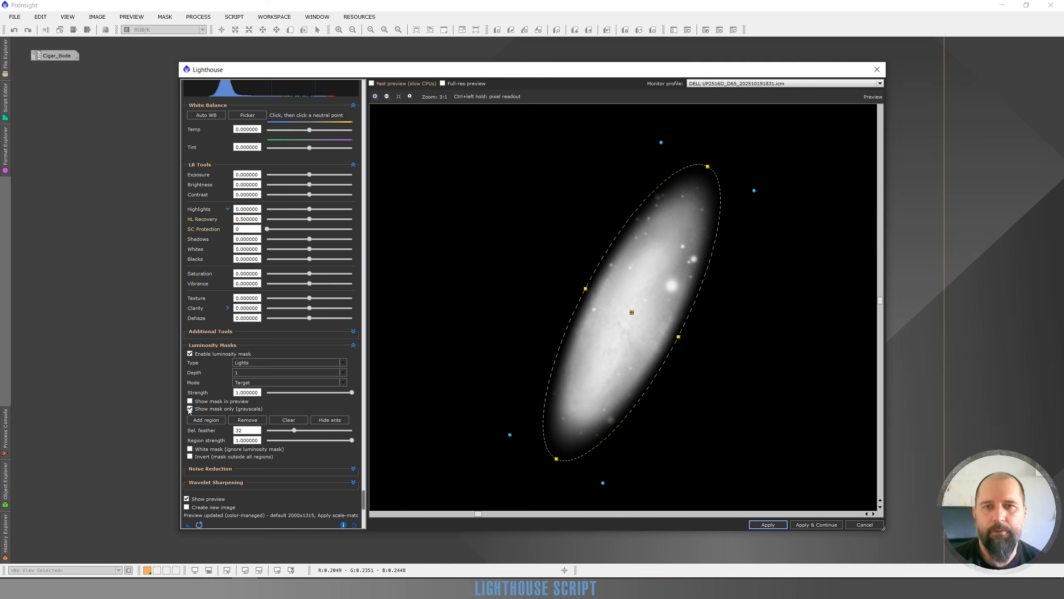
pyautogui.click(190, 409)
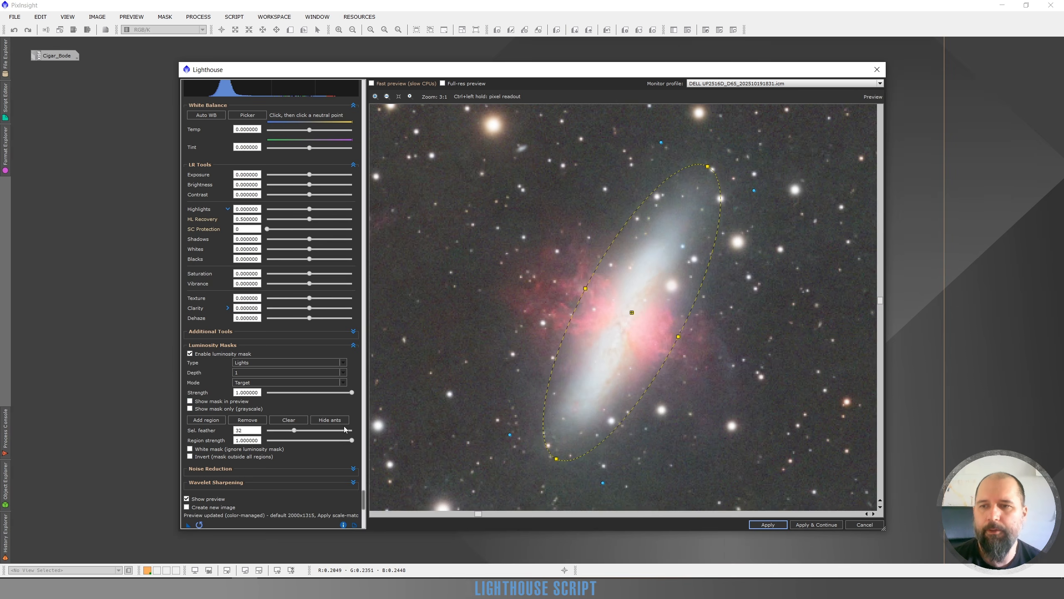
# Hide the region outline around the cigar galaxy and set Vibrance to 0.22
pyautogui.click(329, 420)
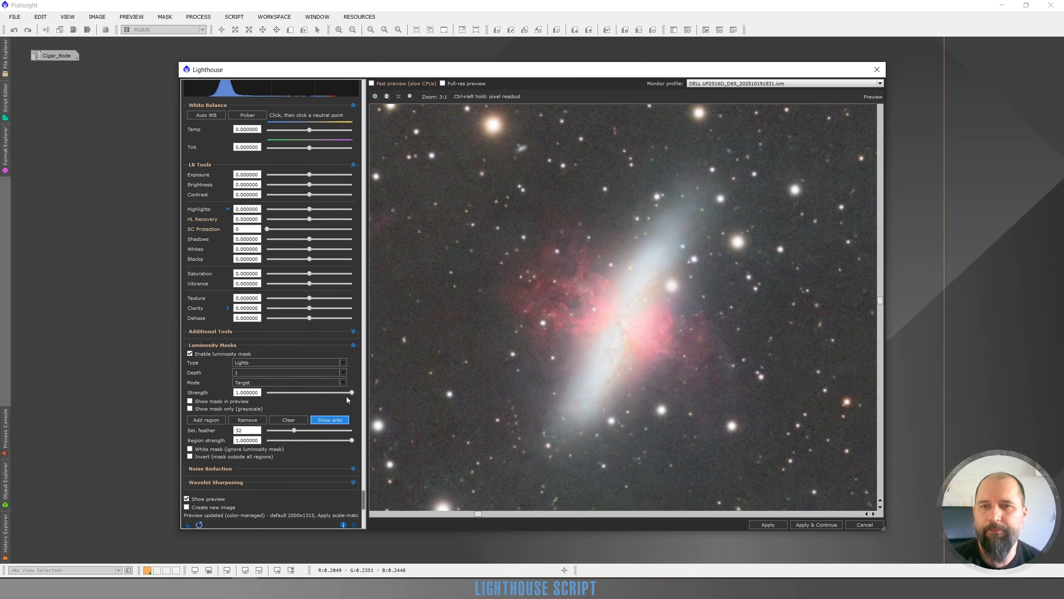
pyautogui.click(326, 282)
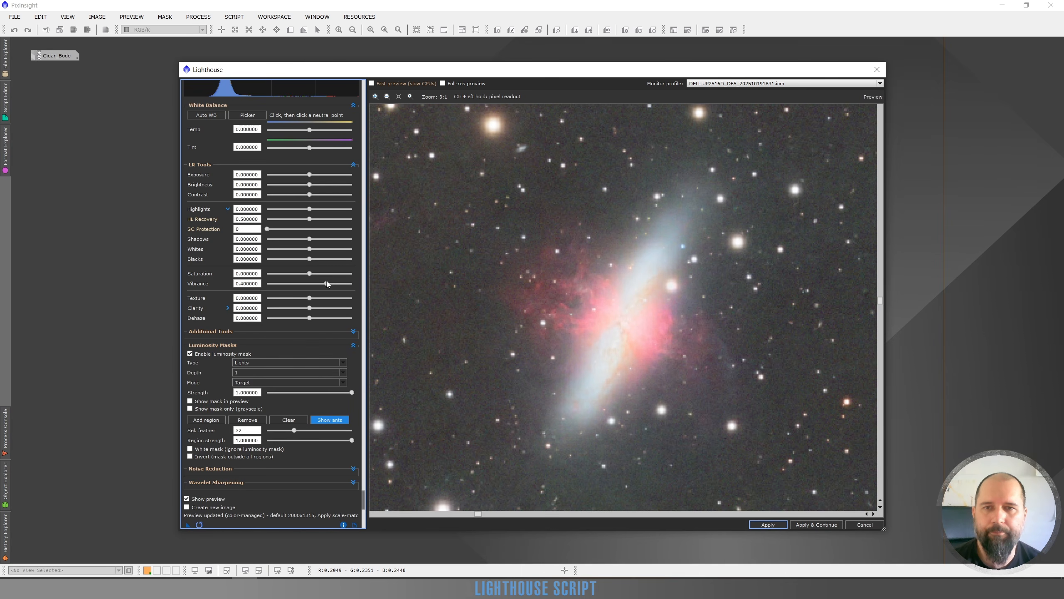
pyautogui.moveTo(326, 283); pyautogui.dragTo(319, 287)
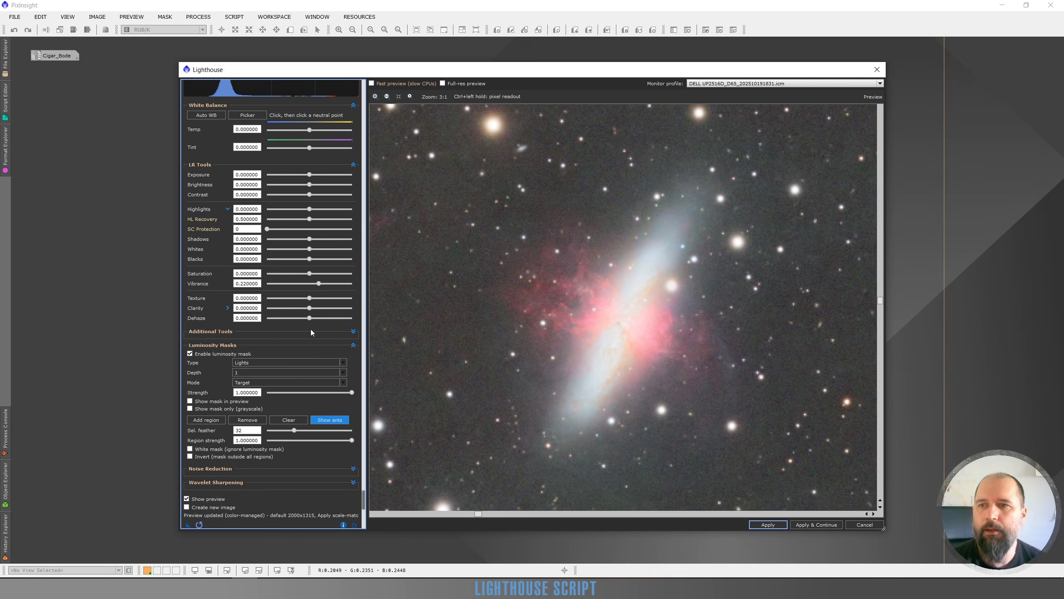
# Set the Clarity Radius to 3 and Clarity to 0.22, and compare the cigar galaxy with the original
pyautogui.click(227, 307)
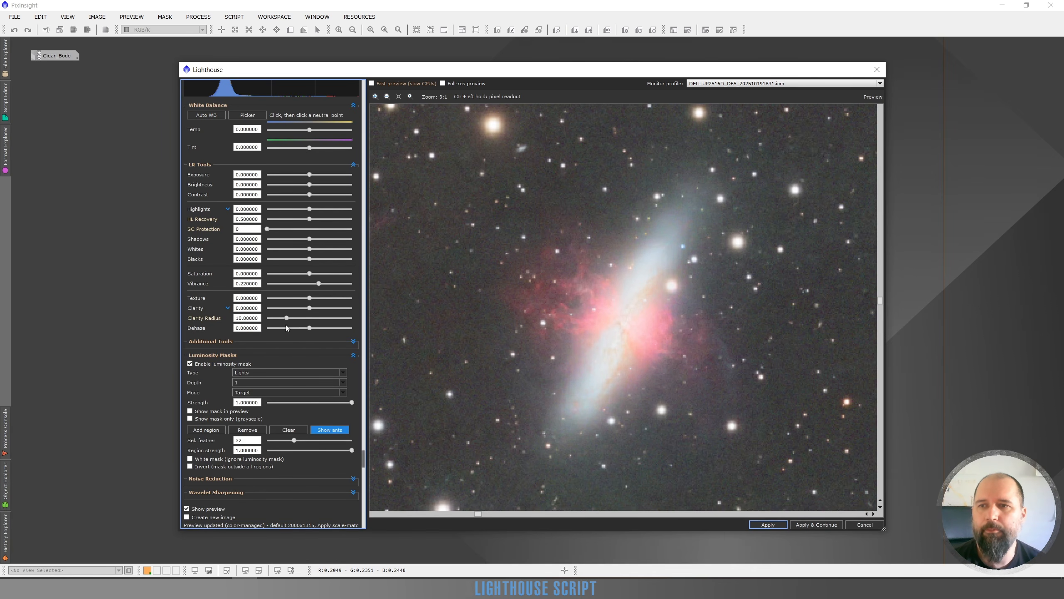
pyautogui.moveTo(286, 317); pyautogui.dragTo(272, 321)
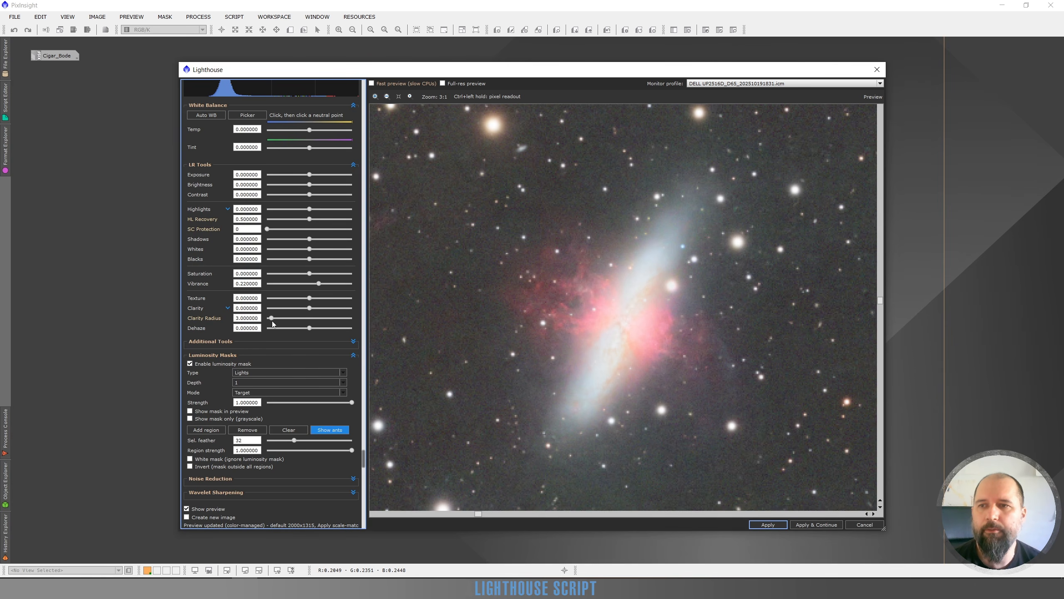
pyautogui.click(319, 307)
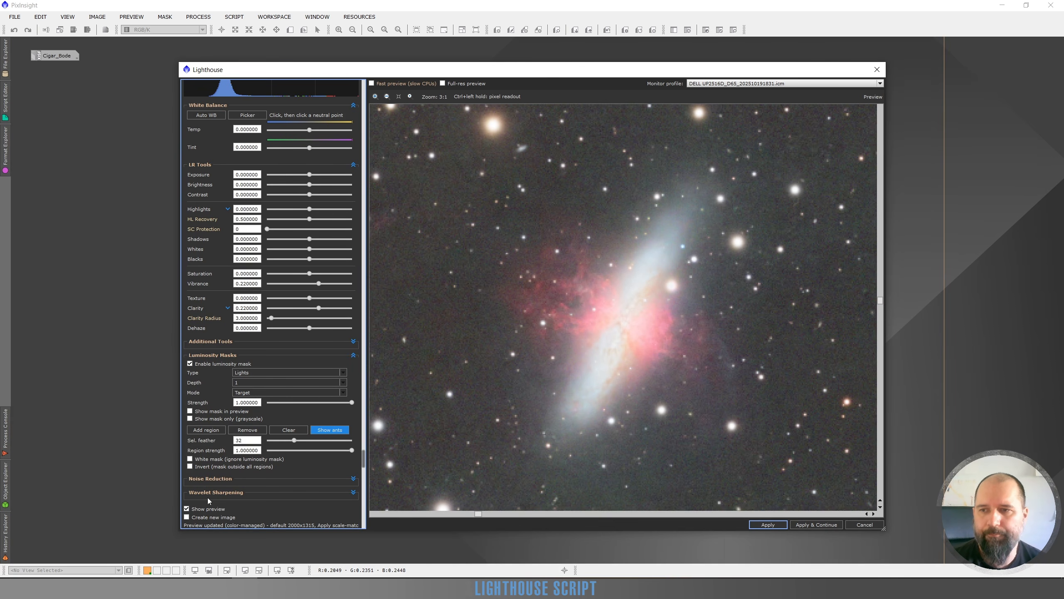
pyautogui.click(187, 509)
pyautogui.click(187, 509)
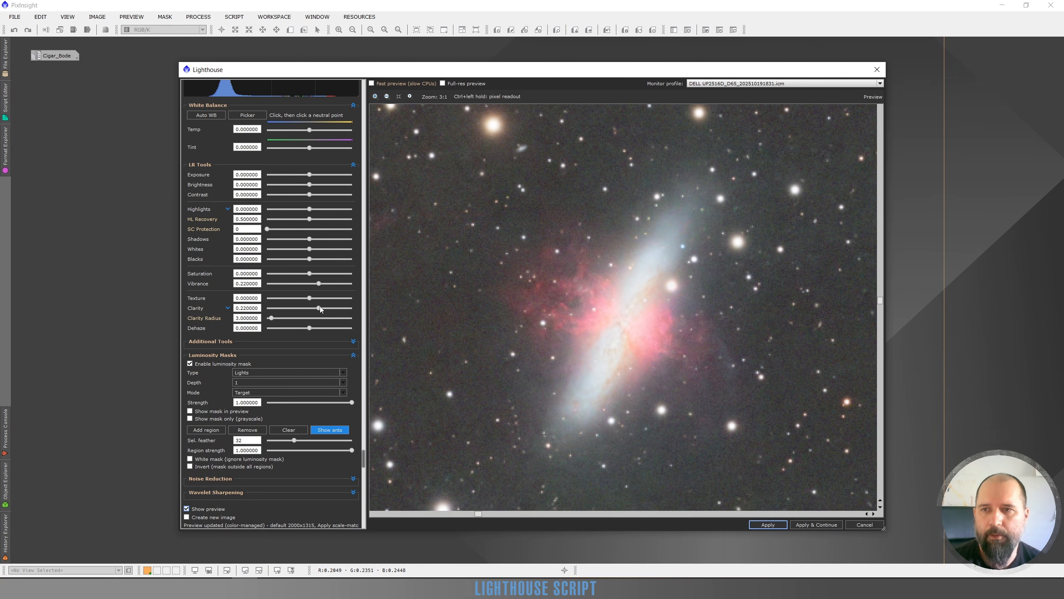
# Try Clarity at 0.58, inspect the galaxy's dust detail up close, and settle on 0.42
pyautogui.moveTo(320, 308); pyautogui.dragTo(334, 308)
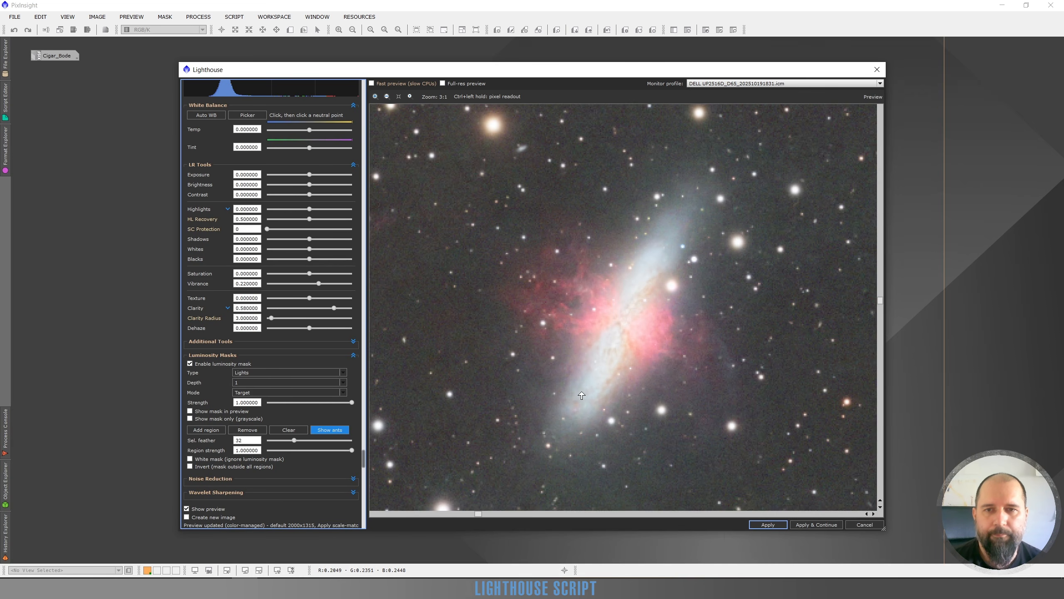
pyautogui.scroll(1, 594, 352)
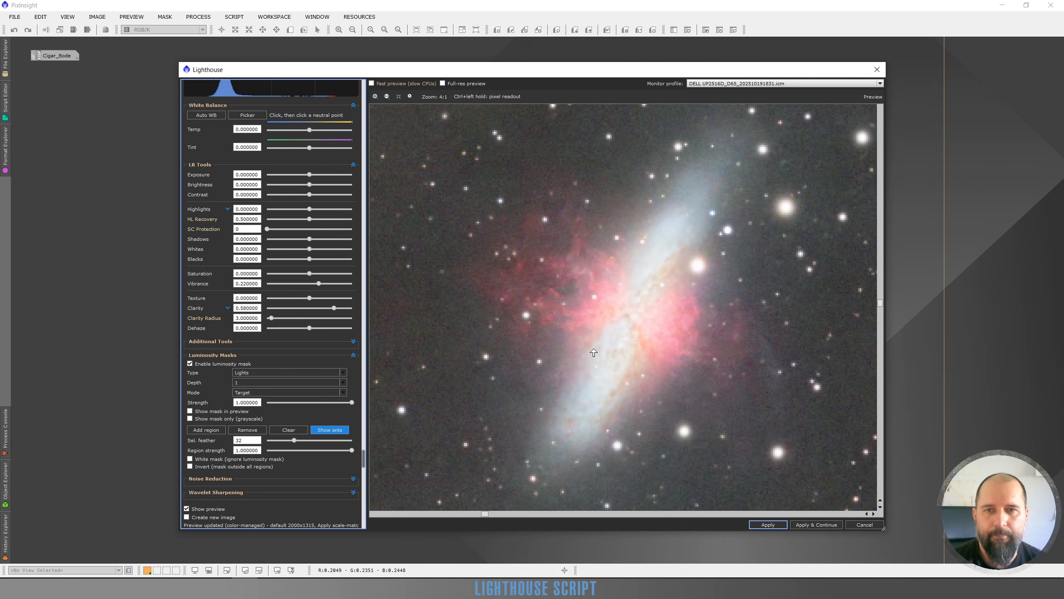
pyautogui.click(188, 508)
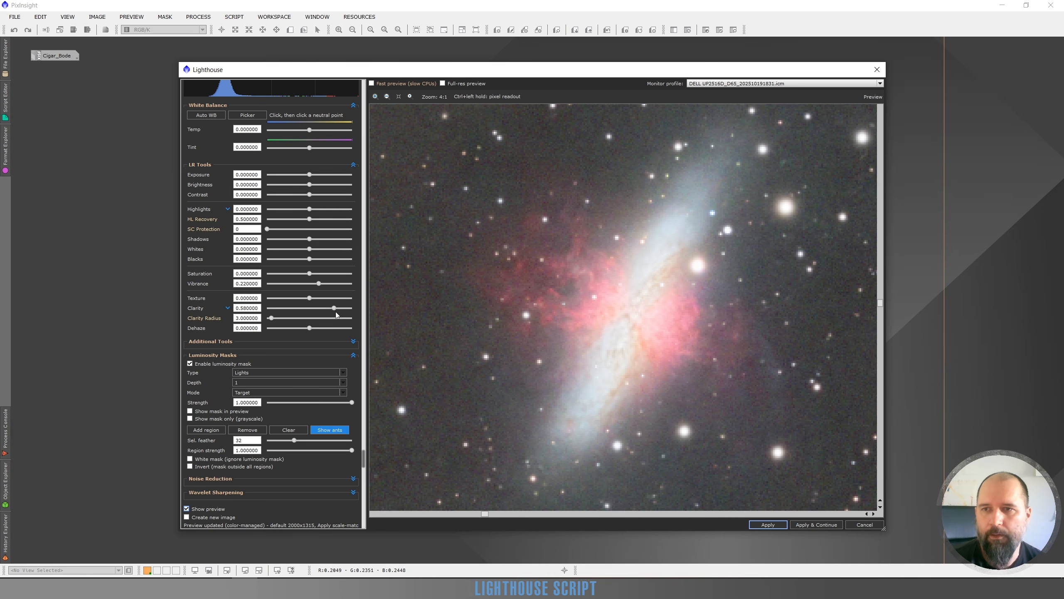
pyautogui.moveTo(333, 308); pyautogui.dragTo(327, 309)
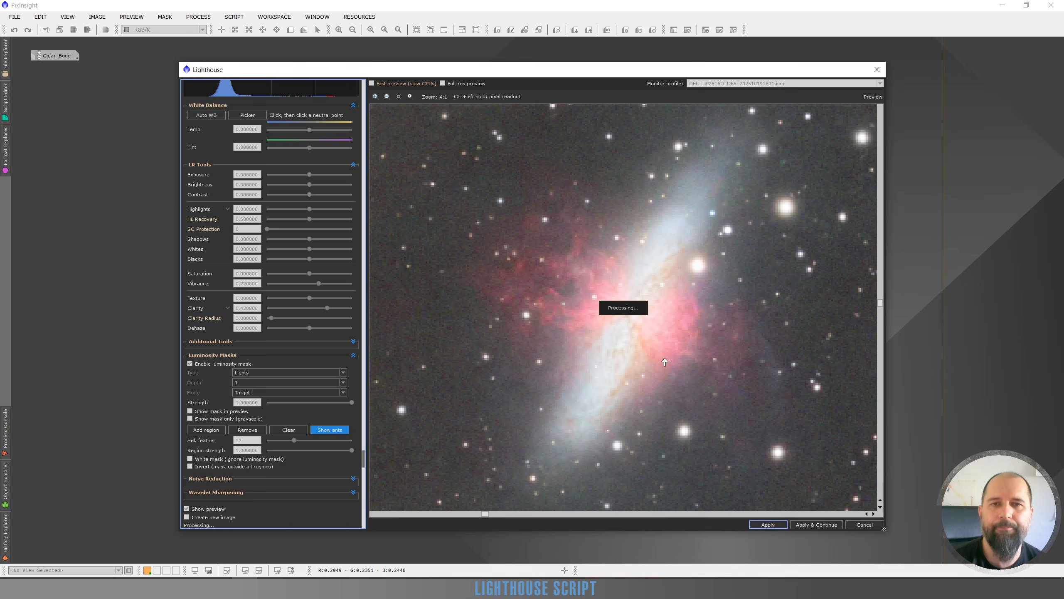
# Compare the adjusted cigar galaxy with the original several times at 2:1 zoom
pyautogui.scroll(-1, 663, 343)
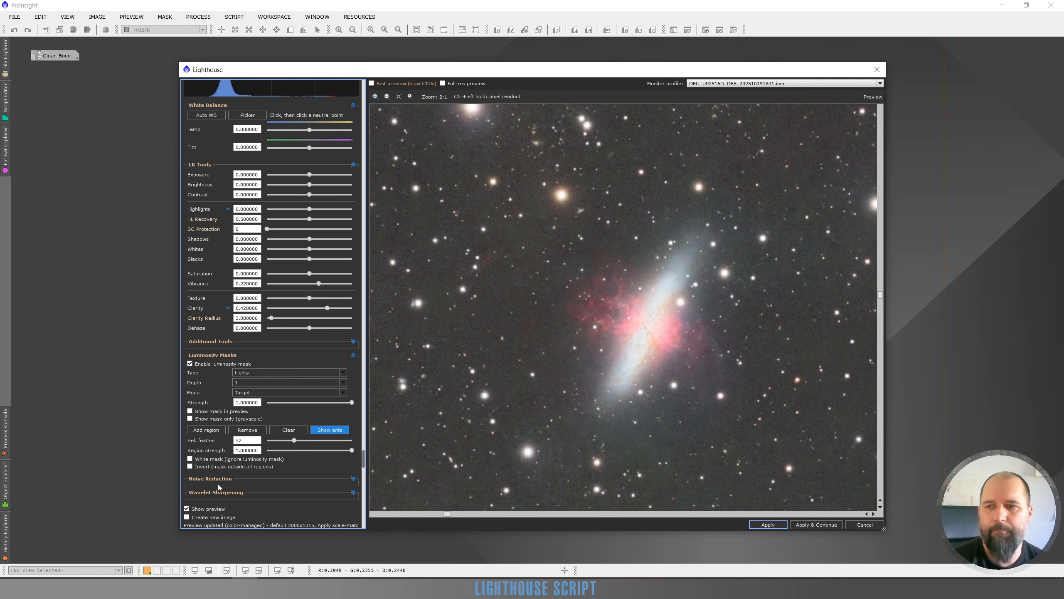
pyautogui.click(190, 508)
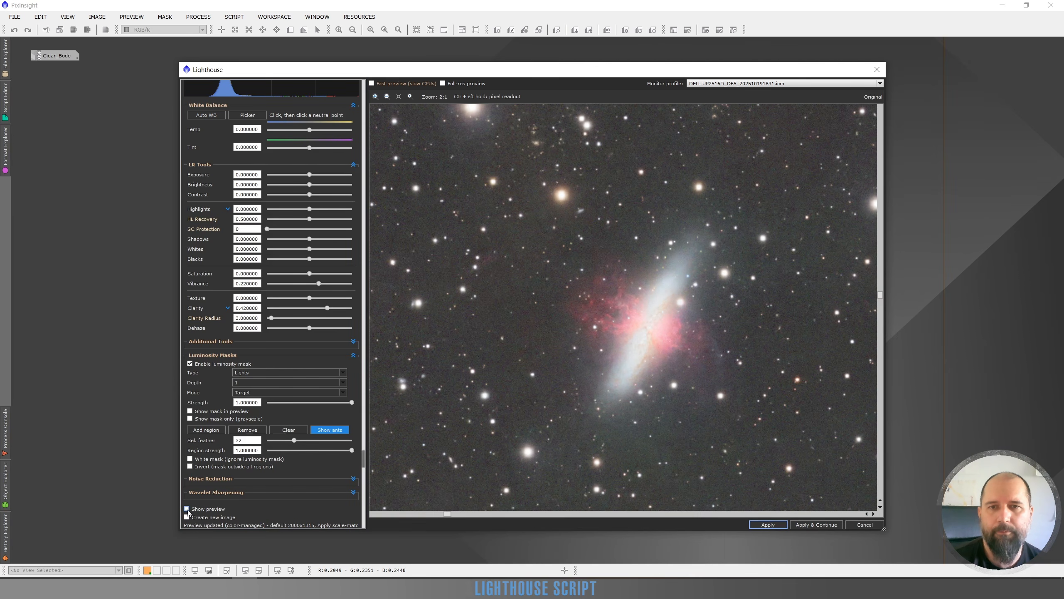
pyautogui.click(188, 509)
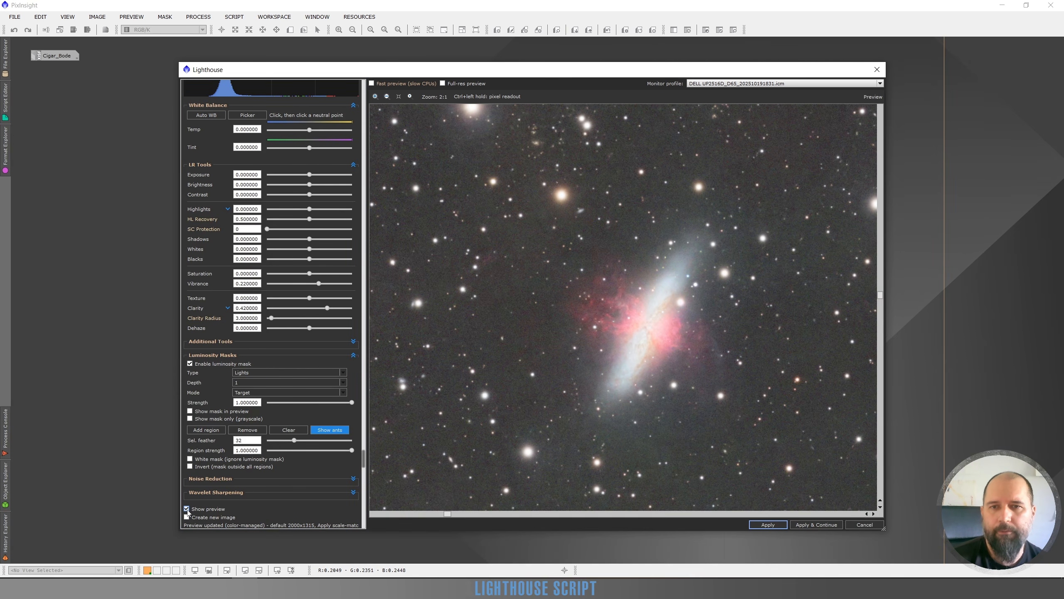
pyautogui.click(187, 509)
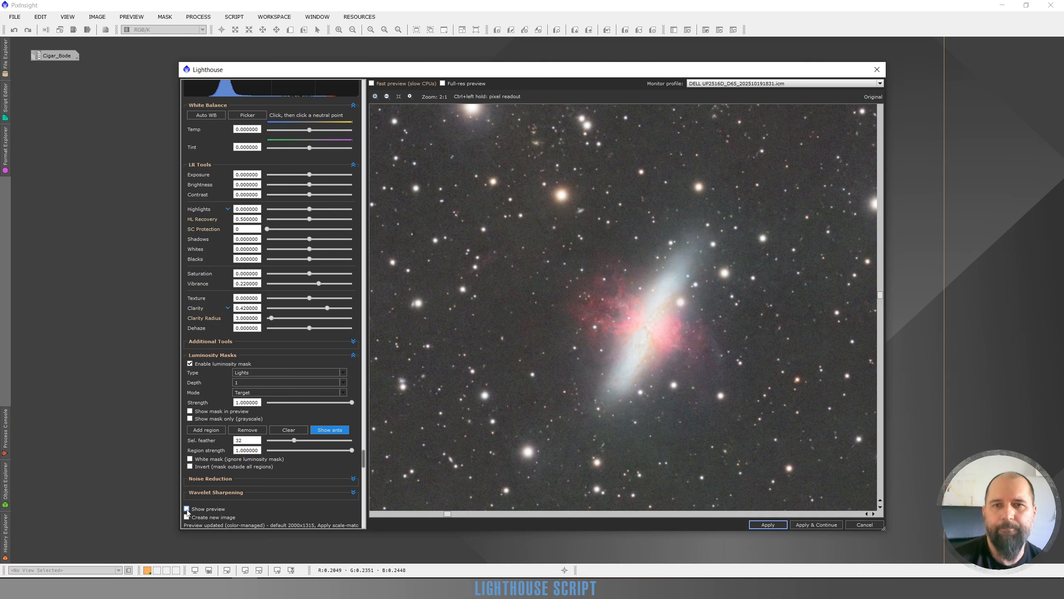
pyautogui.click(187, 509)
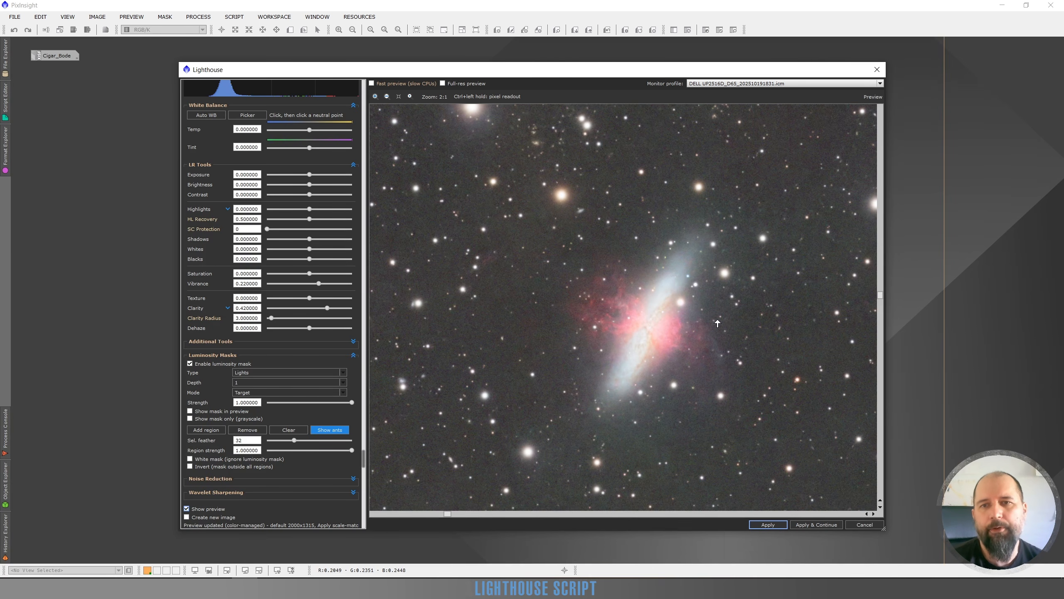
pyautogui.click(189, 508)
pyautogui.click(187, 508)
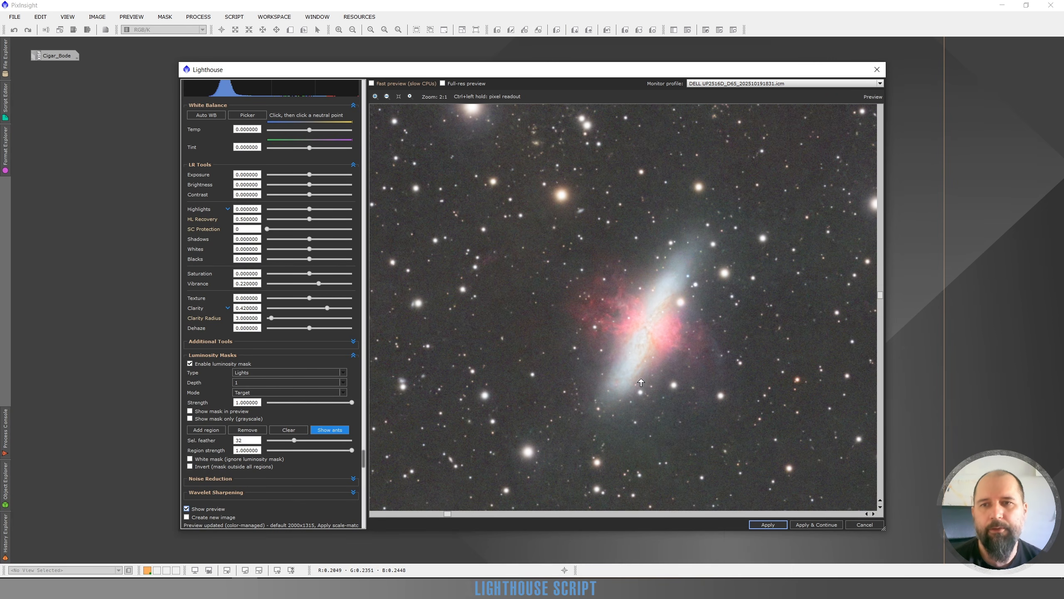
# Review the cigar galaxy within the whole image, and apply the adjustments while keeping the script open
pyautogui.scroll(-1, 672, 323)
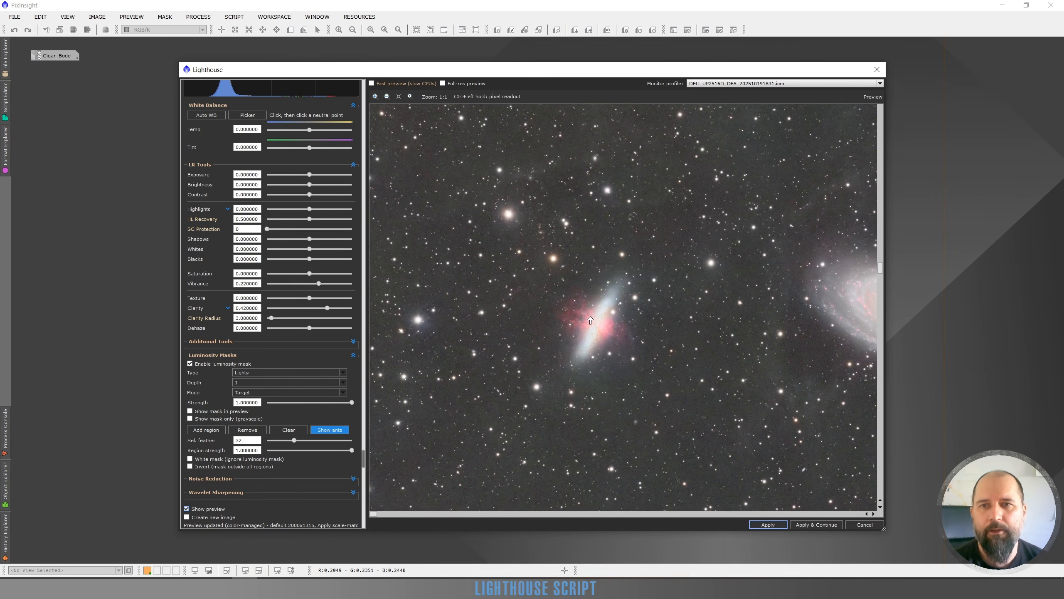
pyautogui.scroll(-1, 593, 322)
pyautogui.scroll(1, 514, 327)
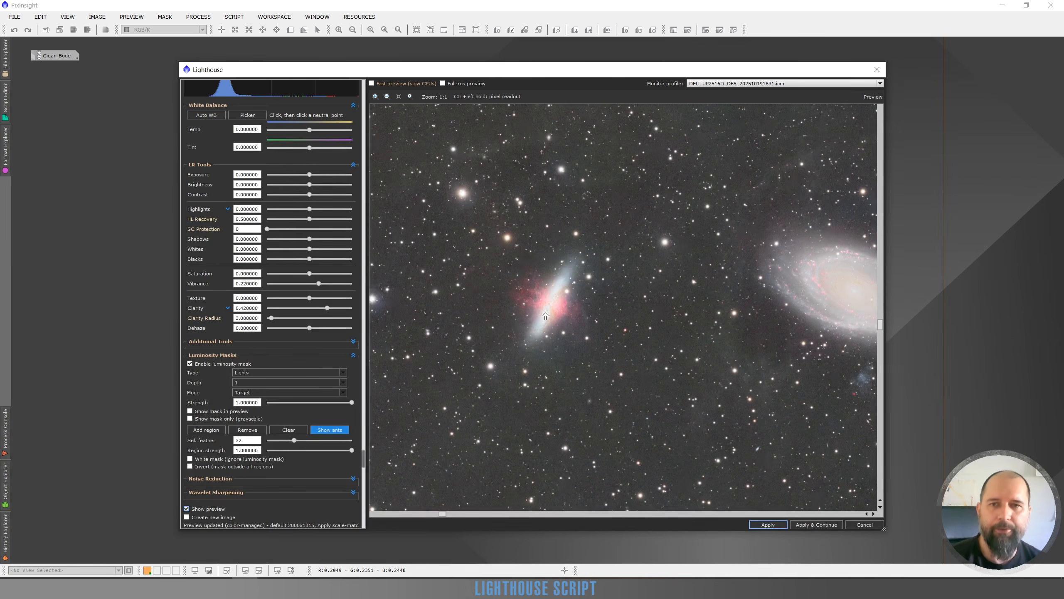
pyautogui.scroll(-1, 580, 312)
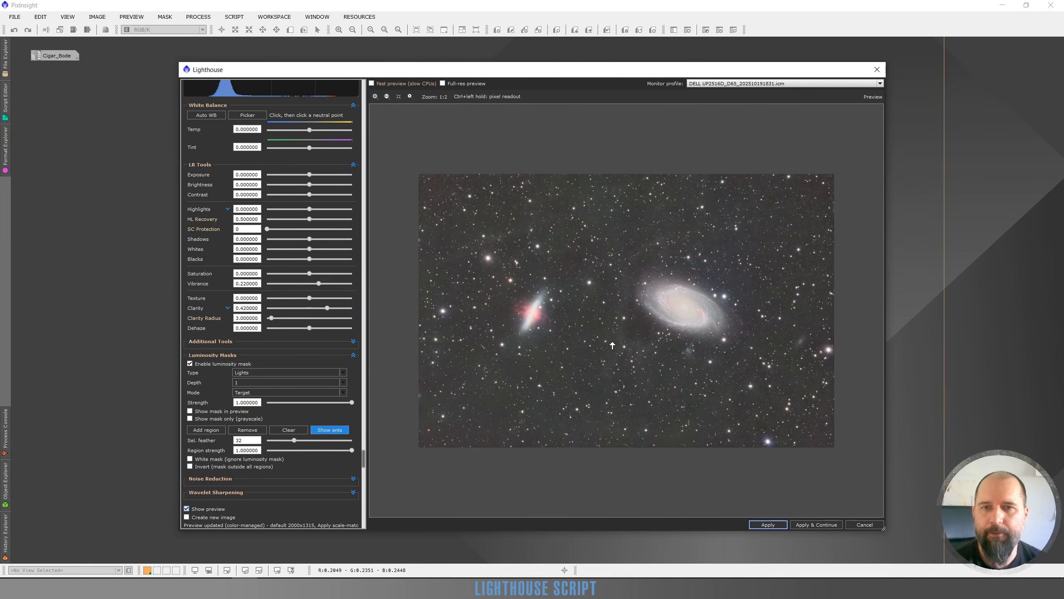
pyautogui.scroll(2, 523, 324)
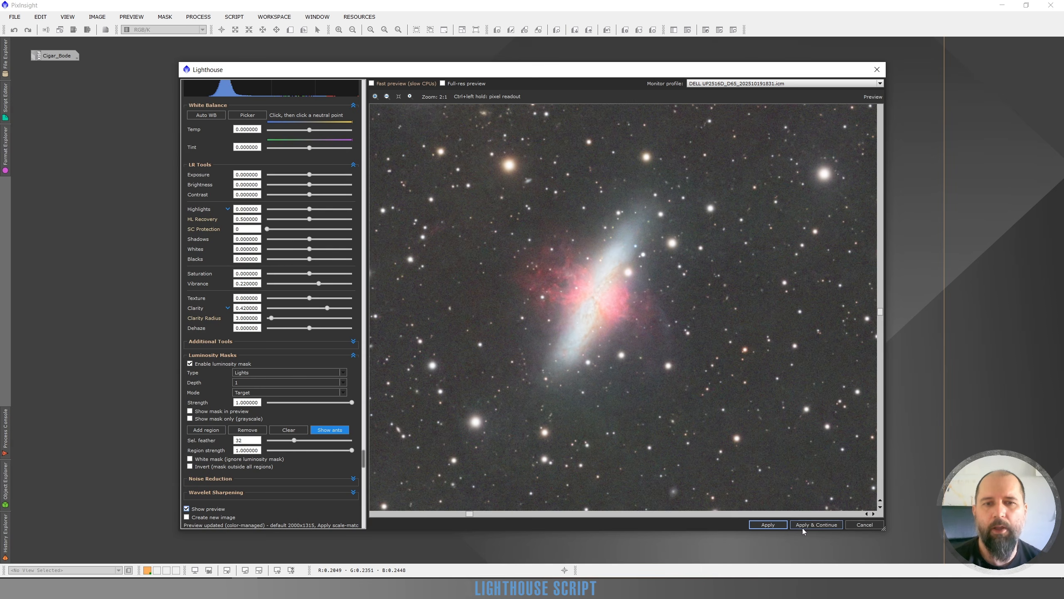
pyautogui.click(816, 525)
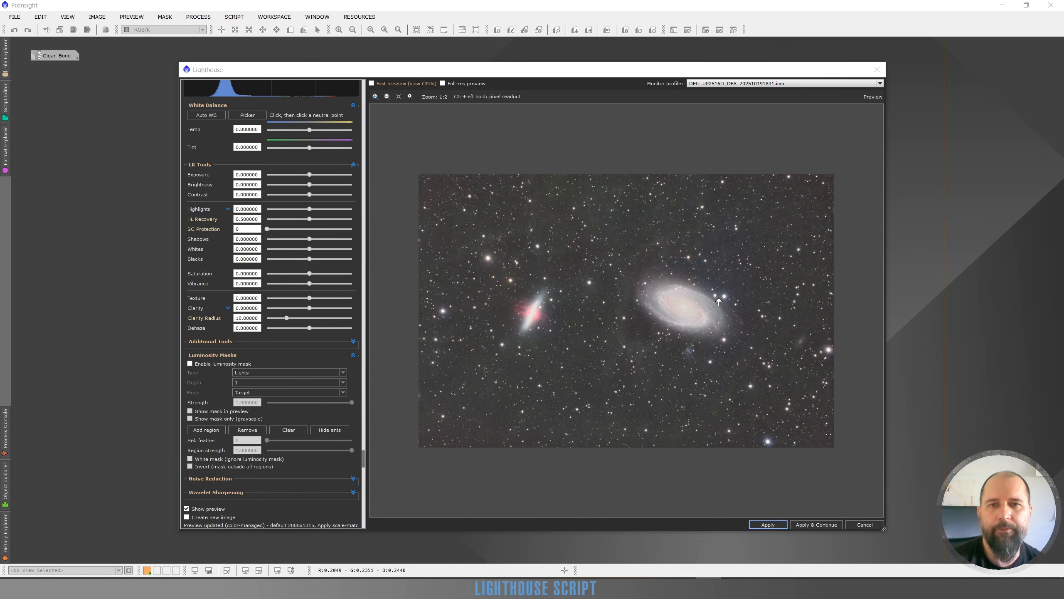
# Enable the luminosity mask again and add an elliptical region over the spiral galaxy
pyautogui.scroll(1, 700, 305)
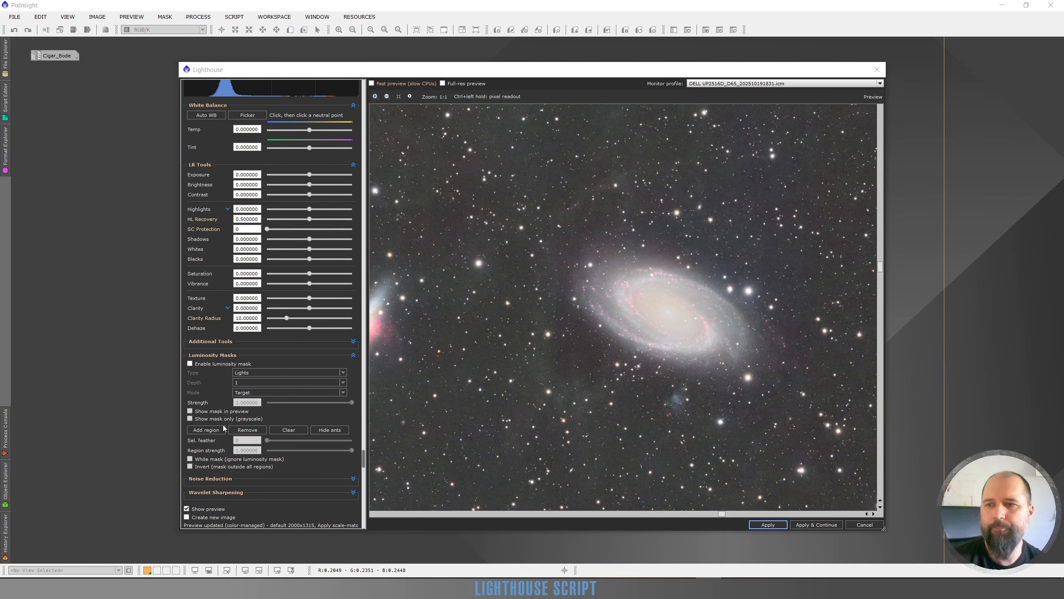
pyautogui.click(190, 364)
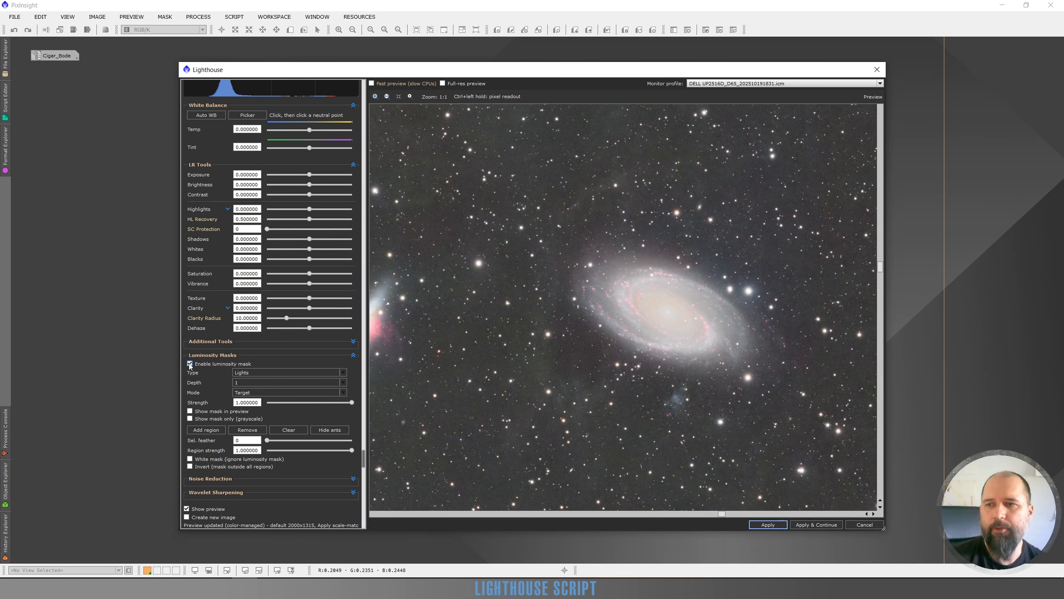
pyautogui.click(210, 431)
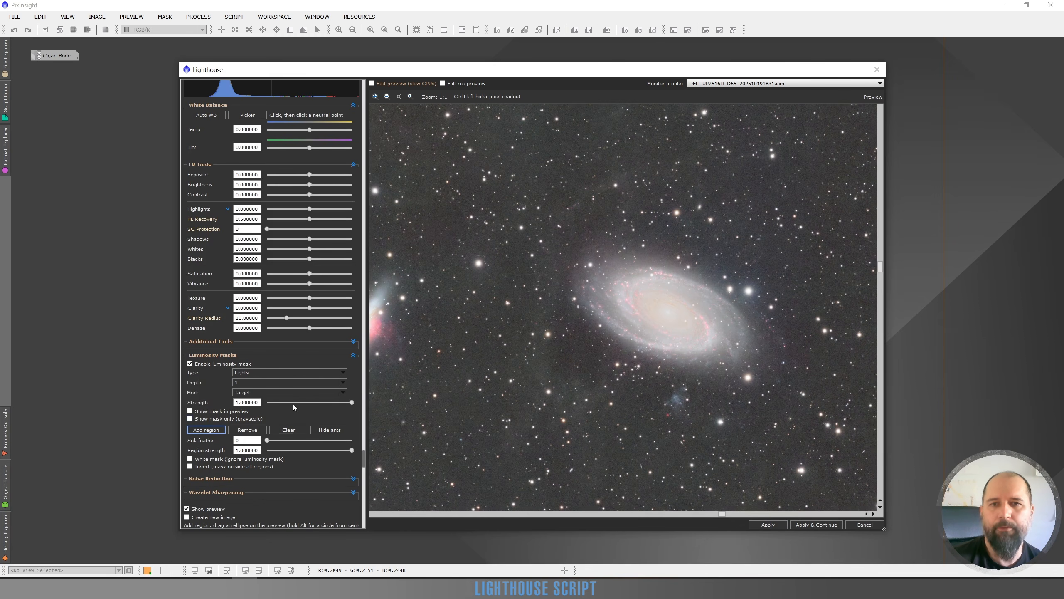
pyautogui.moveTo(779, 276); pyautogui.dragTo(566, 377)
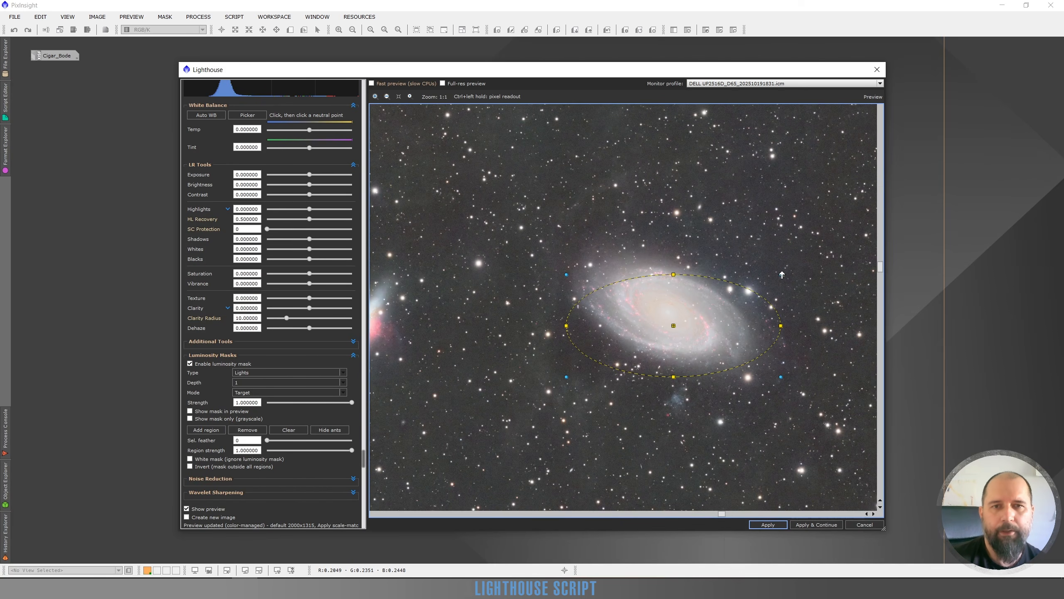
# Rotate the elliptical region to the spiral galaxy's tilt and centre it on the disc
pyautogui.moveTo(778, 274)
pyautogui.mouseDown()
pyautogui.moveTo(781, 300)
pyautogui.moveTo(757, 240)
pyautogui.moveTo(767, 280)
pyautogui.mouseUp()
pyautogui.moveTo(649, 296); pyautogui.dragTo(640, 280)
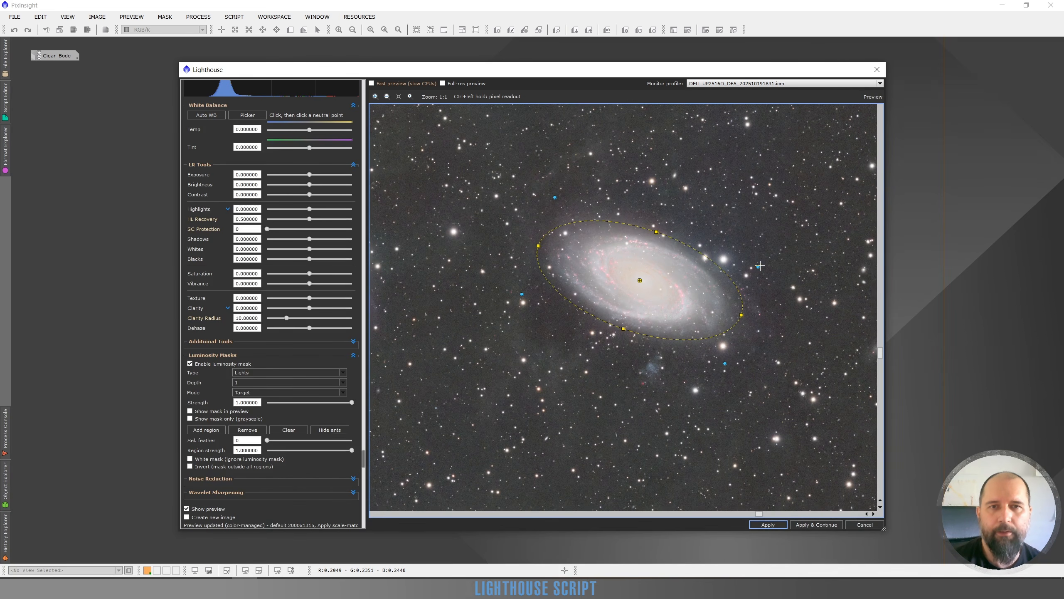
pyautogui.moveTo(758, 267); pyautogui.dragTo(758, 268)
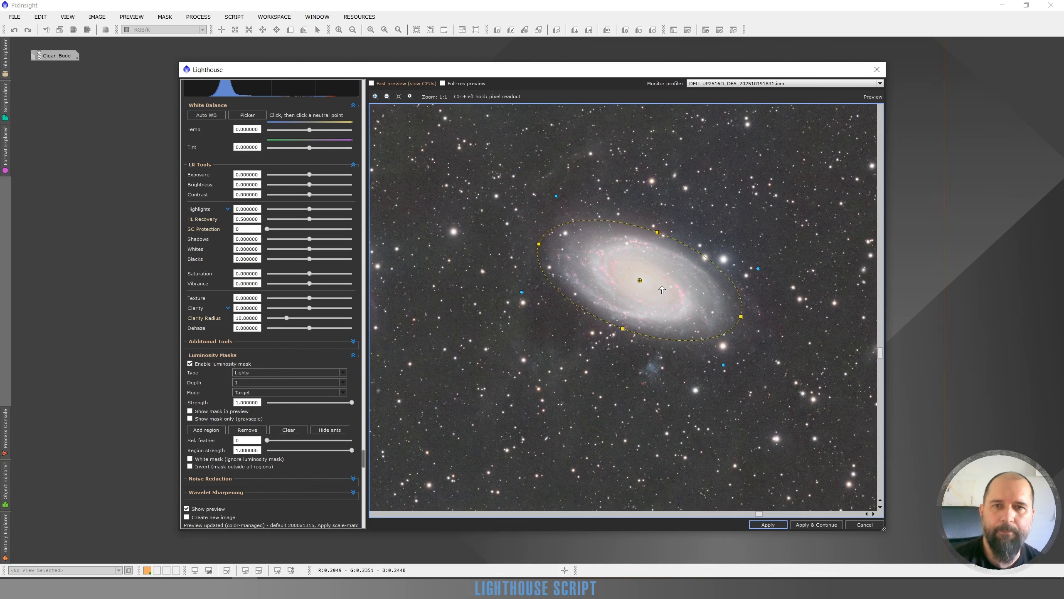
pyautogui.moveTo(642, 278); pyautogui.dragTo(645, 278)
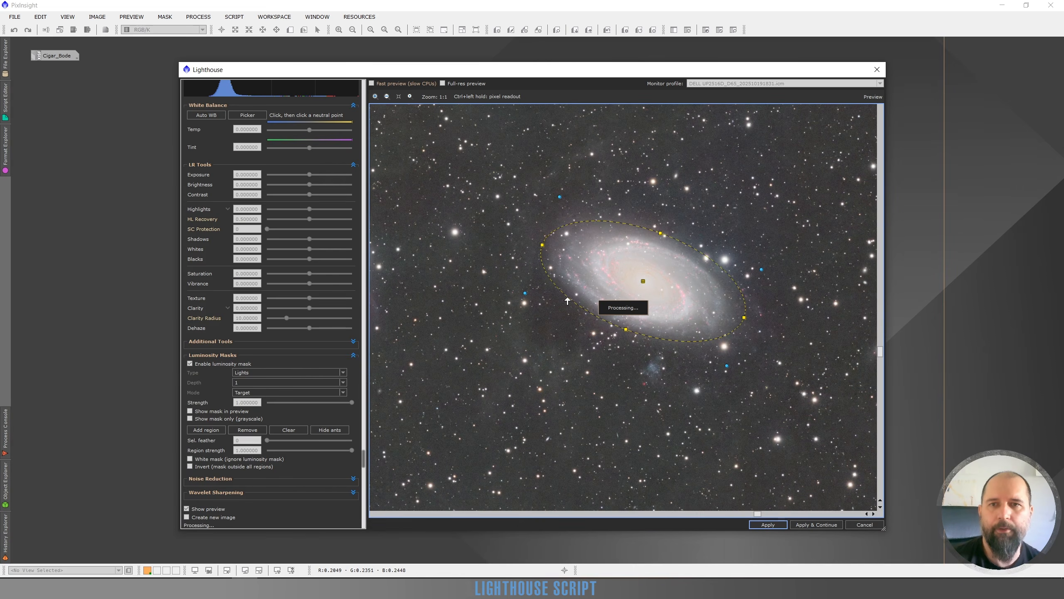
# Hide the region outline, check a feather of 42 in the grayscale mask, and reduce the feather to 24
pyautogui.click(303, 440)
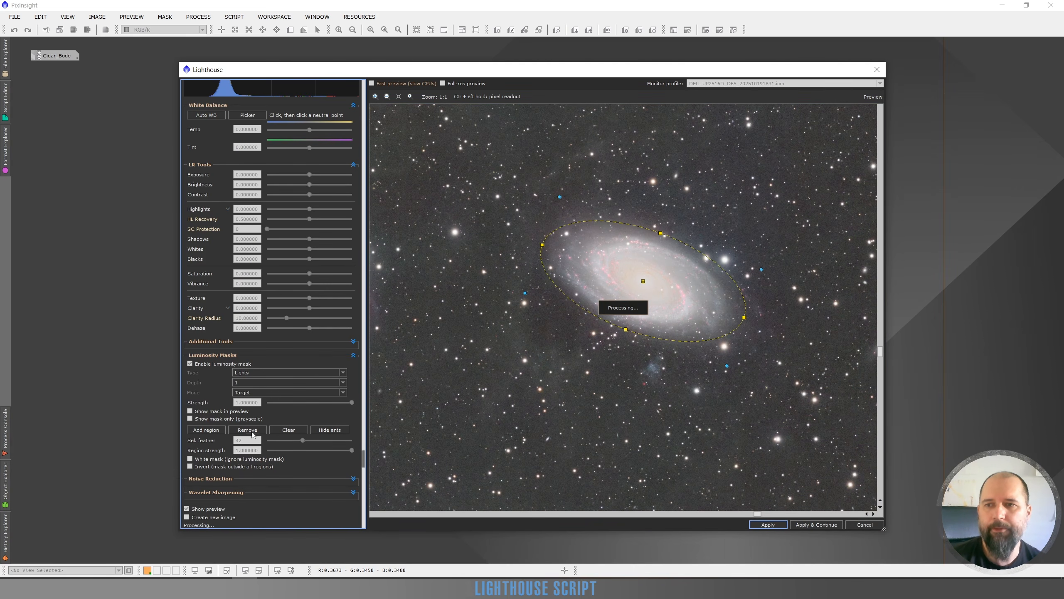
pyautogui.click(190, 418)
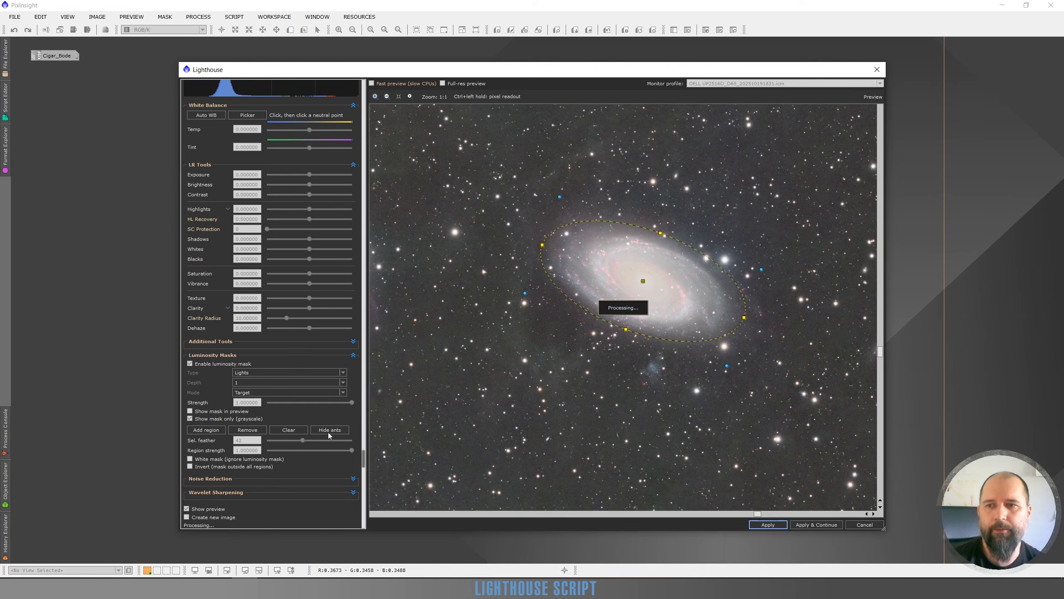
pyautogui.click(330, 430)
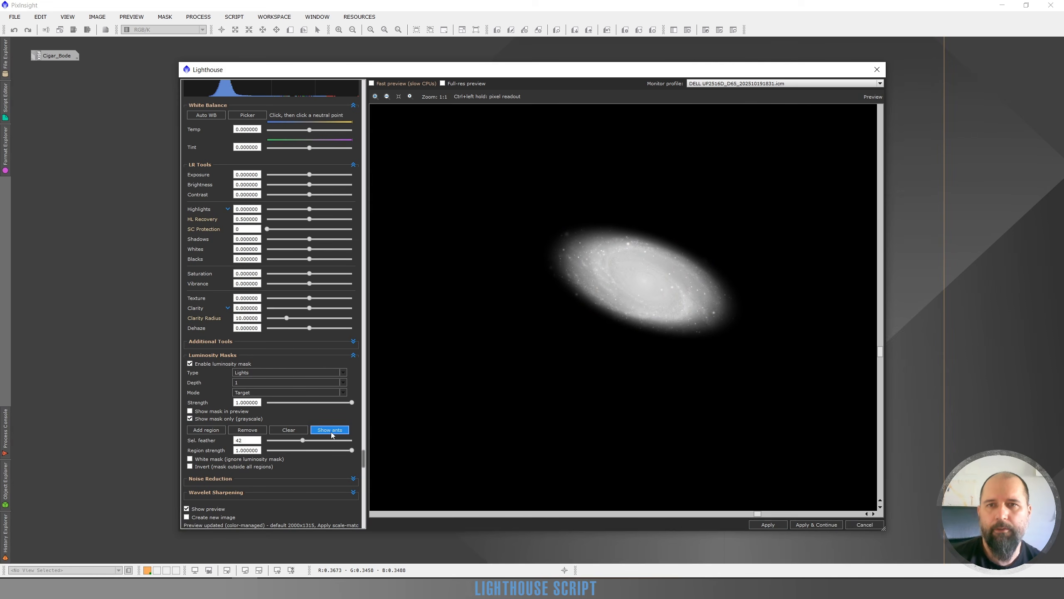
pyautogui.click(191, 419)
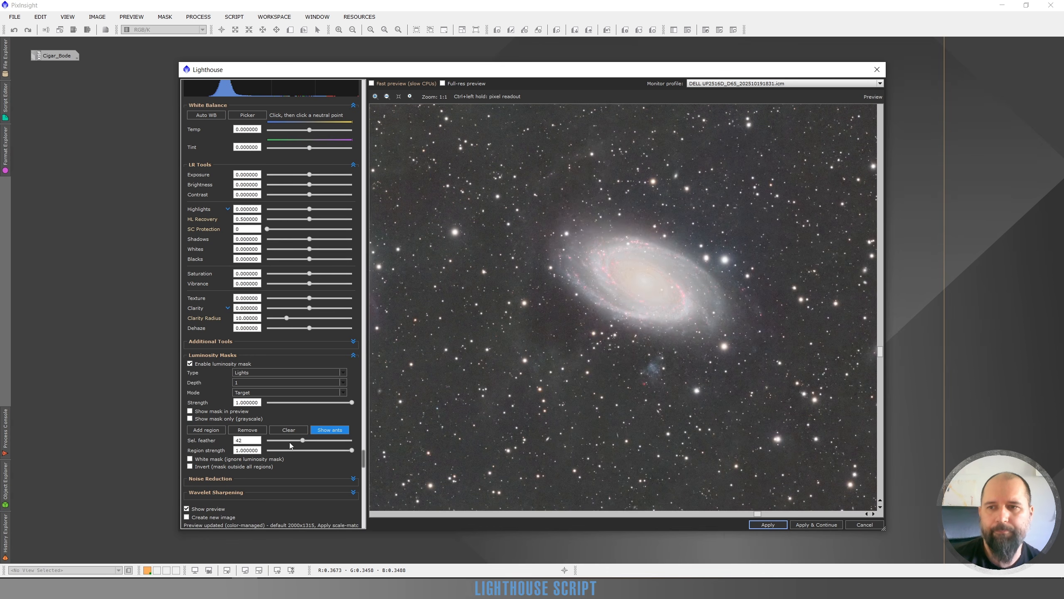
pyautogui.click(287, 441)
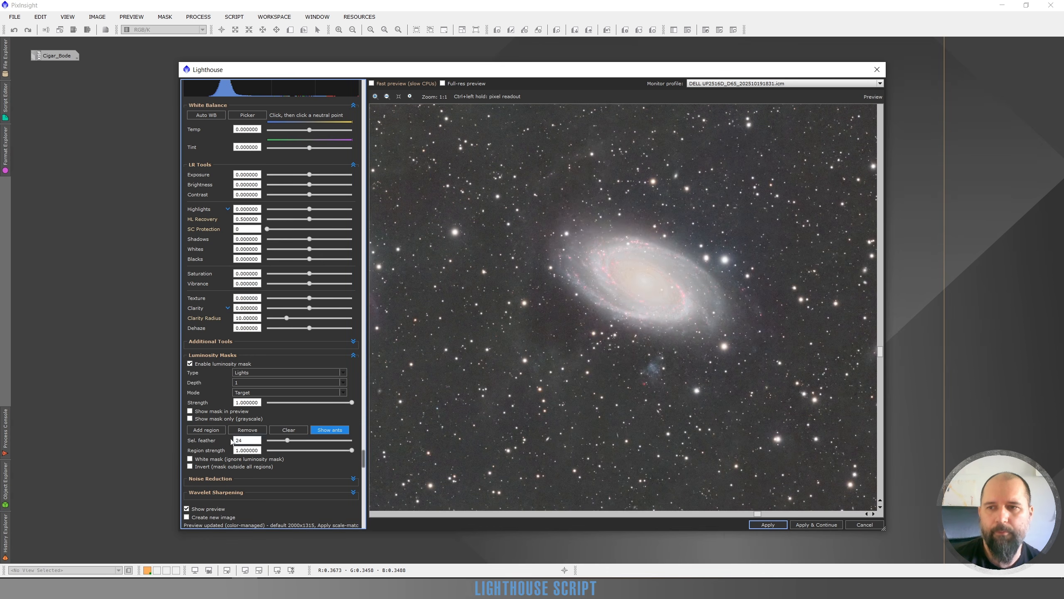
pyautogui.click(190, 418)
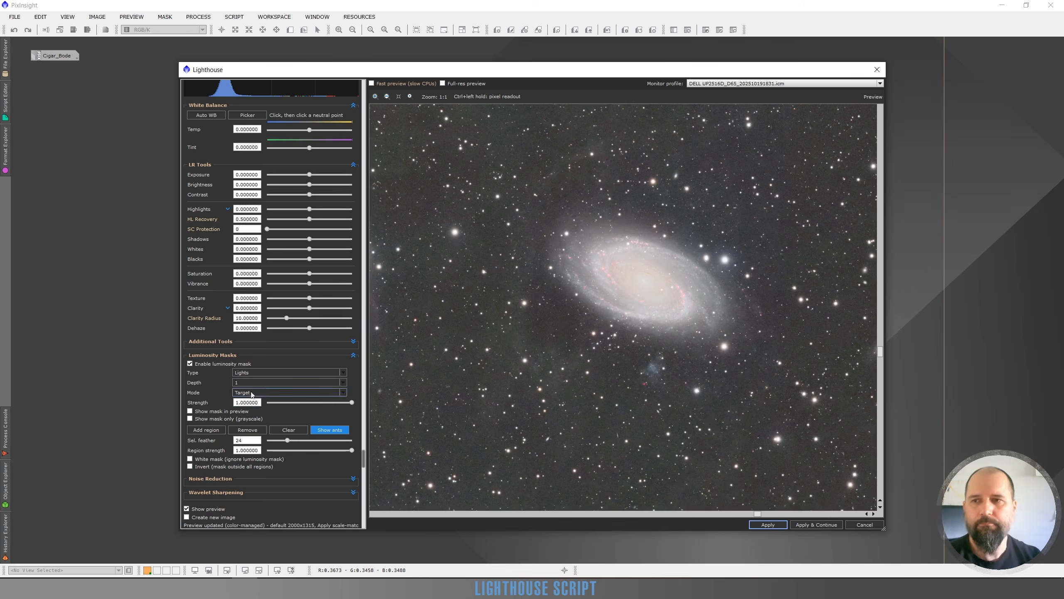
# Try a luminosity mask depth of 2, check it in the grayscale mask, and return the depth to 1
pyautogui.click(251, 383)
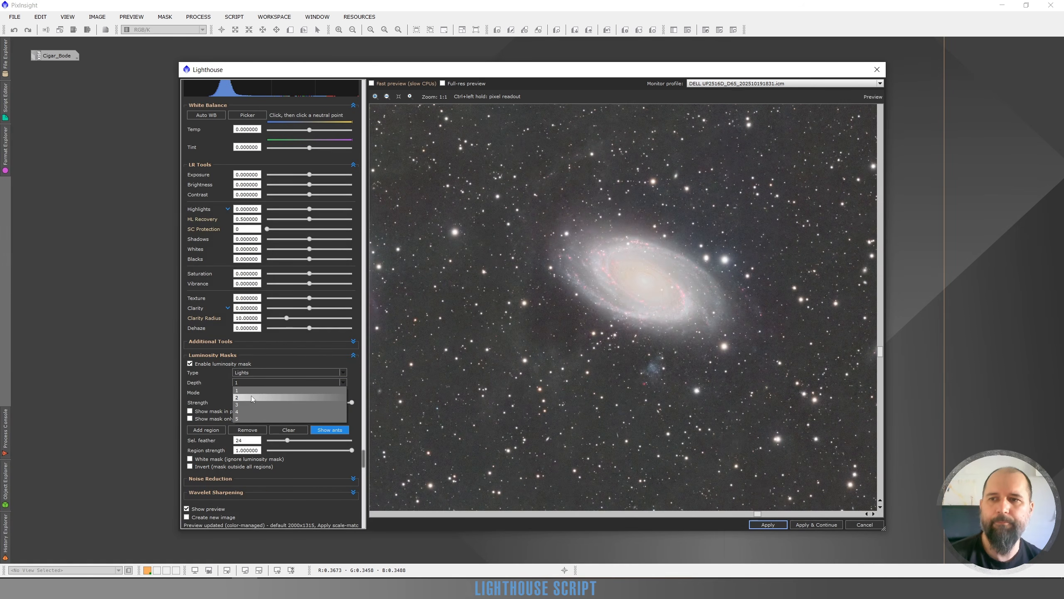
pyautogui.click(251, 397)
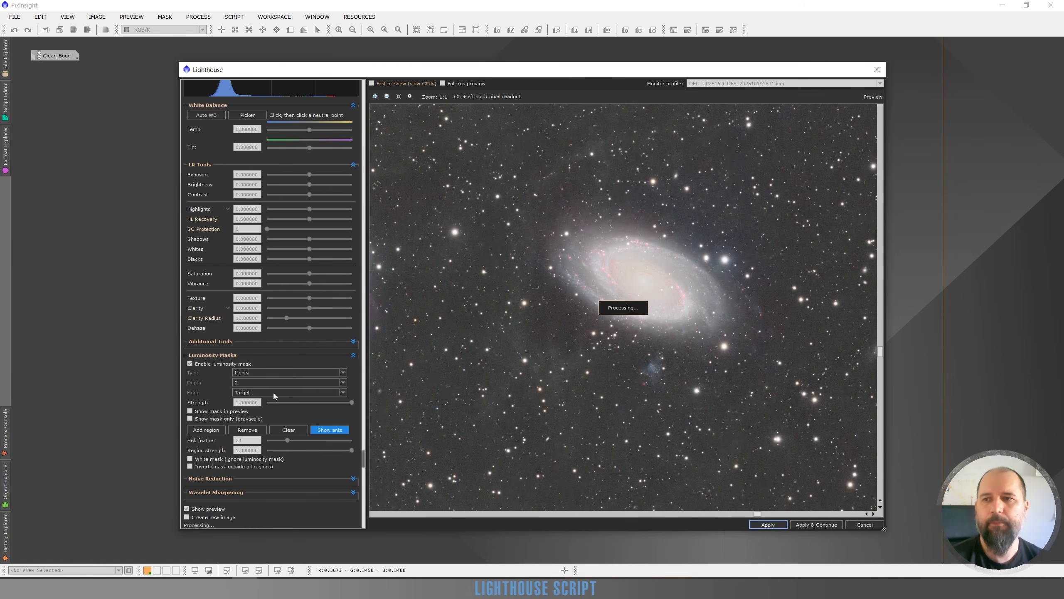
pyautogui.click(190, 419)
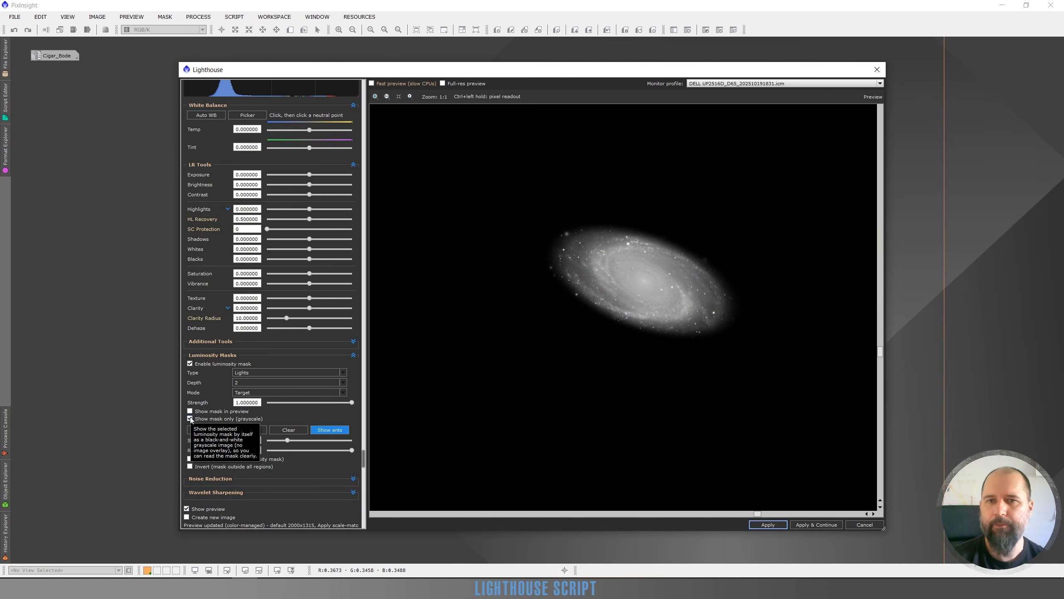
pyautogui.click(190, 419)
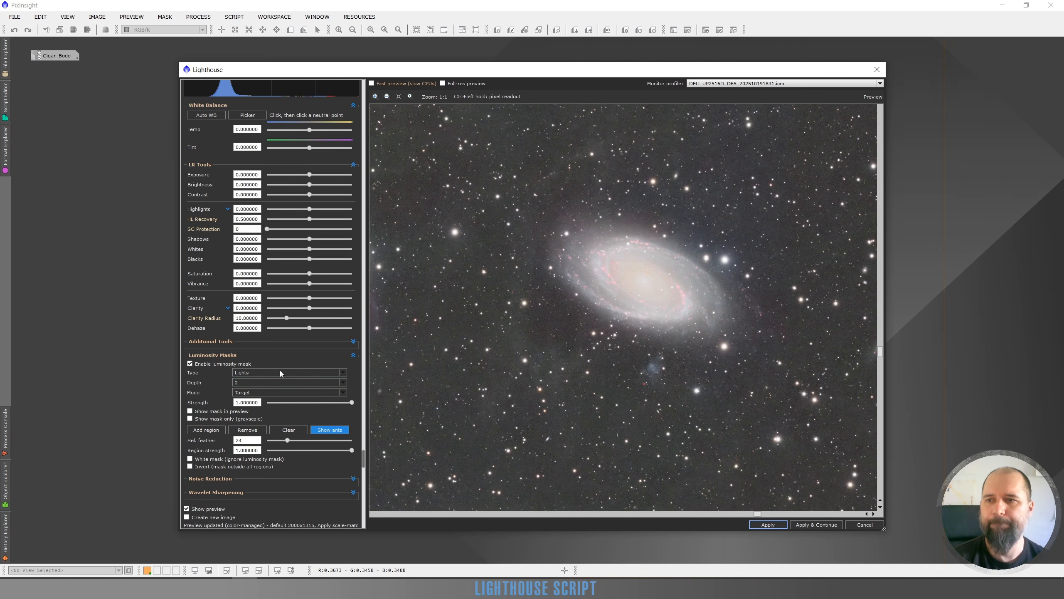
pyautogui.click(254, 382)
pyautogui.click(244, 391)
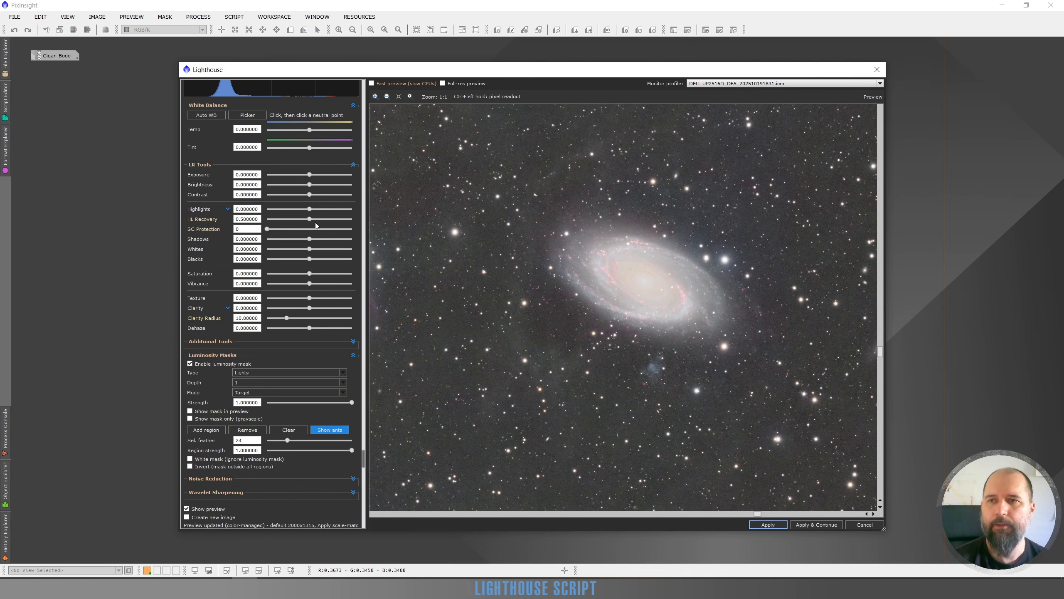
# Set vibrance to 0.32, highlights to -0.12, clarity radius to 3 and clarity to 0.18 for the masked spiral galaxy
pyautogui.click(326, 284)
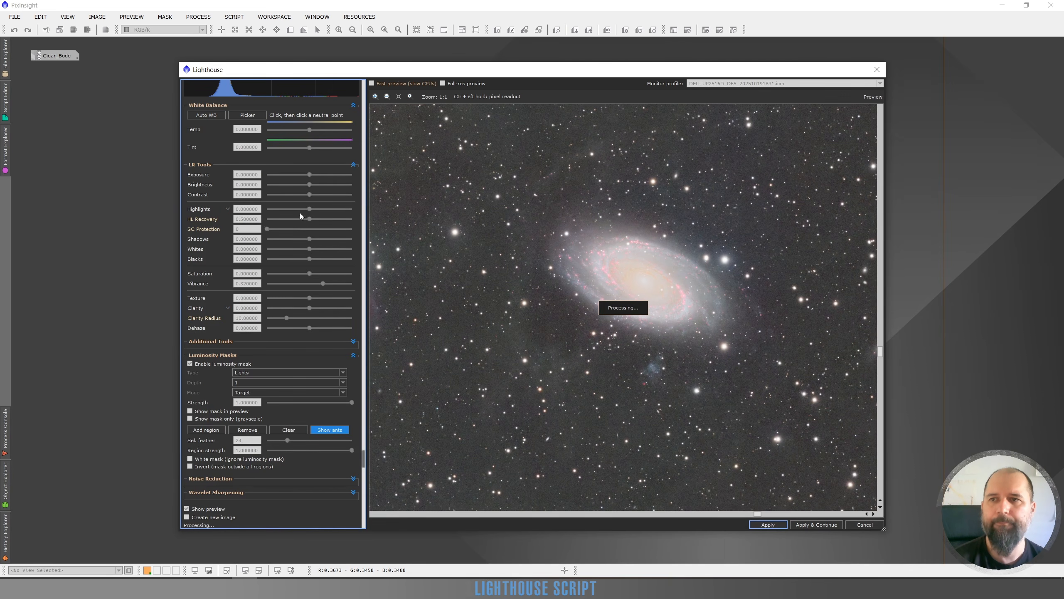
pyautogui.moveTo(309, 209); pyautogui.dragTo(305, 211)
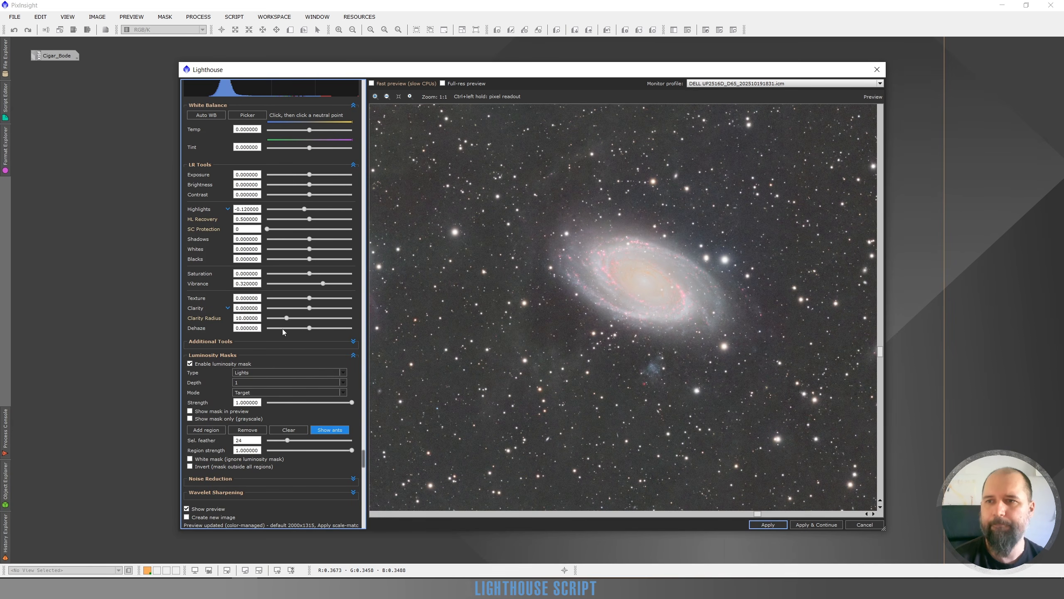
pyautogui.moveTo(287, 318); pyautogui.dragTo(274, 319)
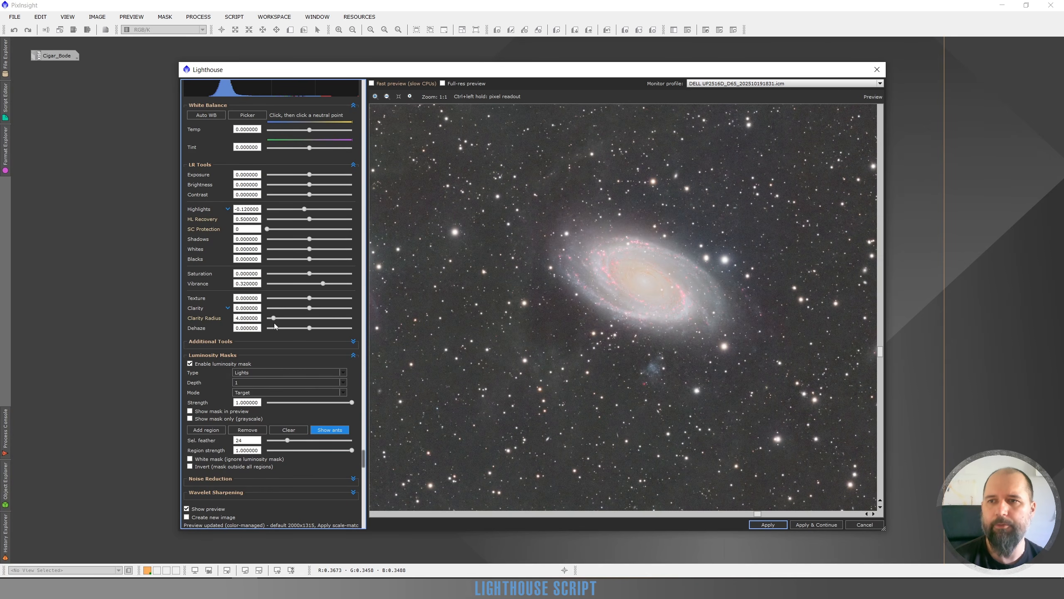
pyautogui.click(317, 308)
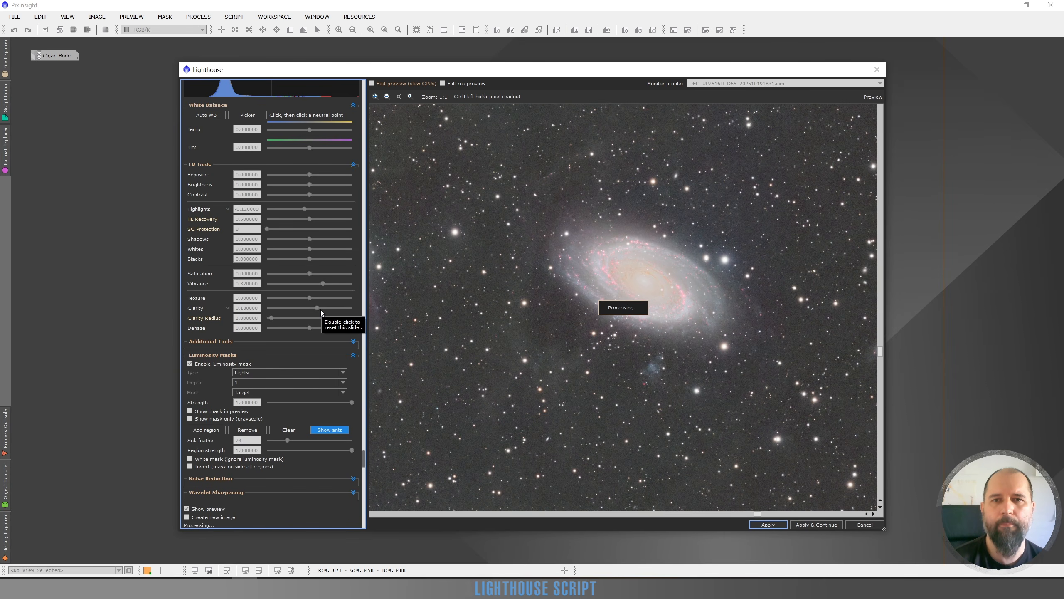
# Compare the adjusted preview of the spiral galaxy with the original image at close range
pyautogui.scroll(1, 661, 278)
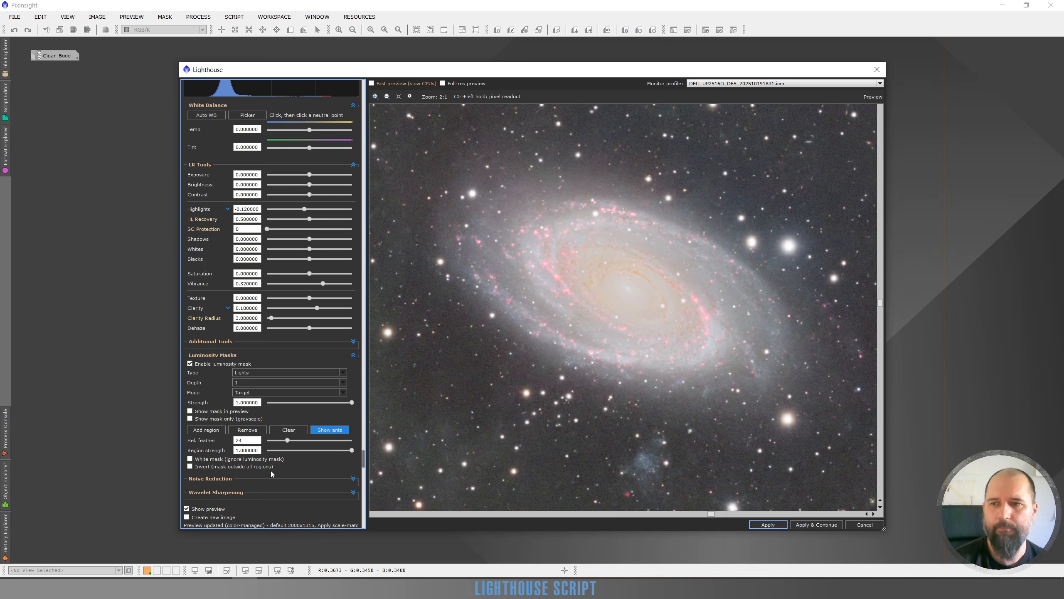
pyautogui.scroll(-1, 271, 472)
pyautogui.click(187, 496)
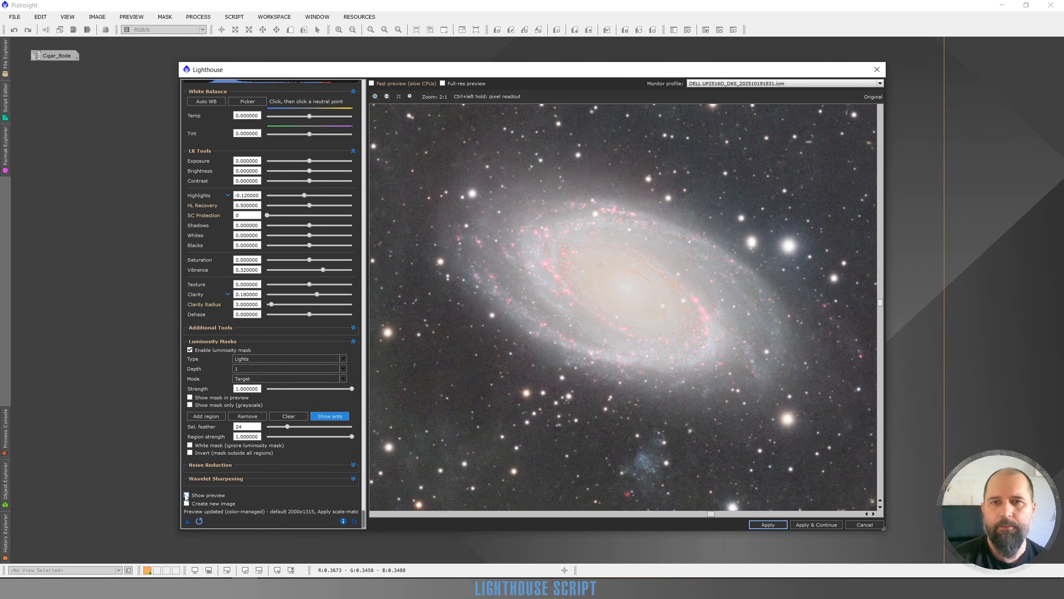
pyautogui.click(186, 495)
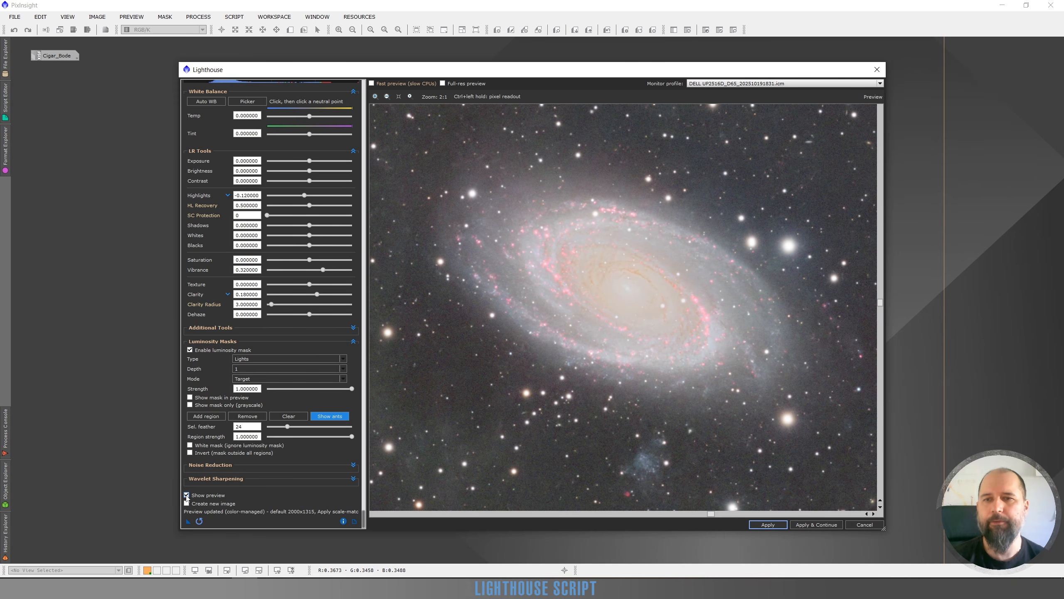
pyautogui.click(186, 495)
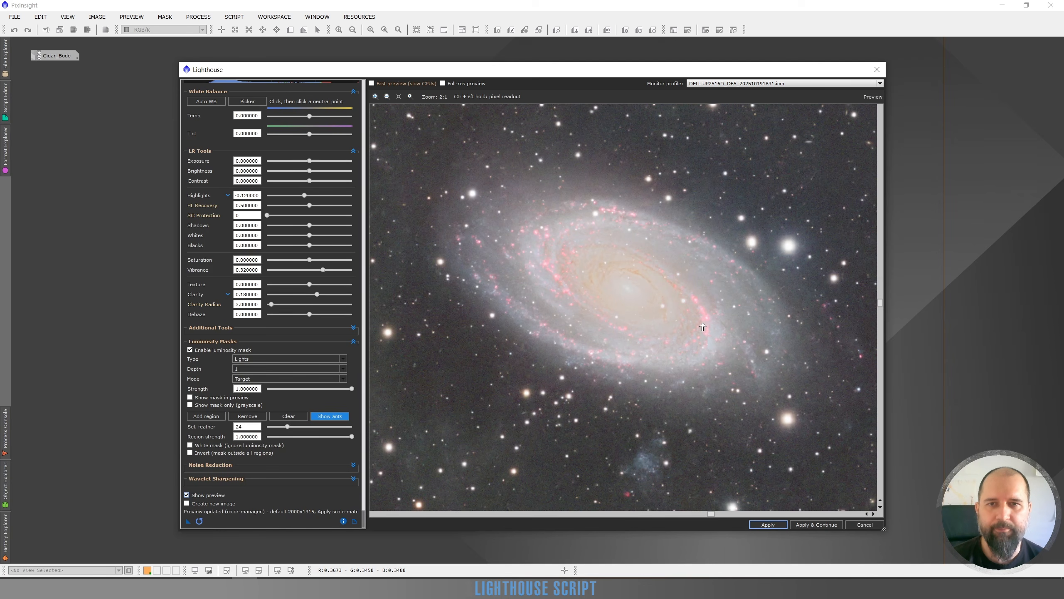
pyautogui.click(187, 495)
pyautogui.click(188, 495)
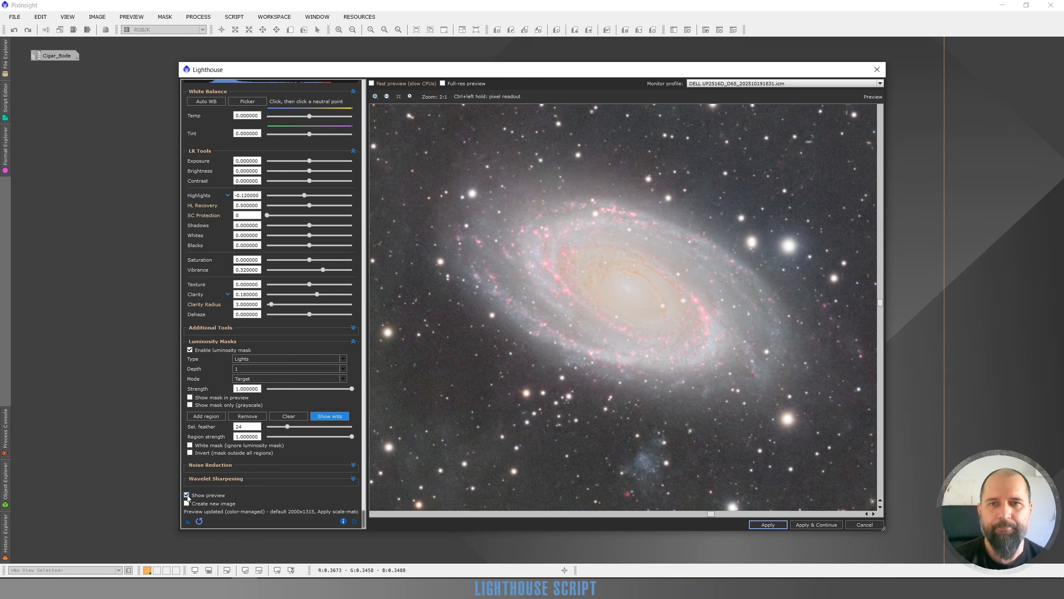
pyautogui.click(187, 495)
pyautogui.click(188, 495)
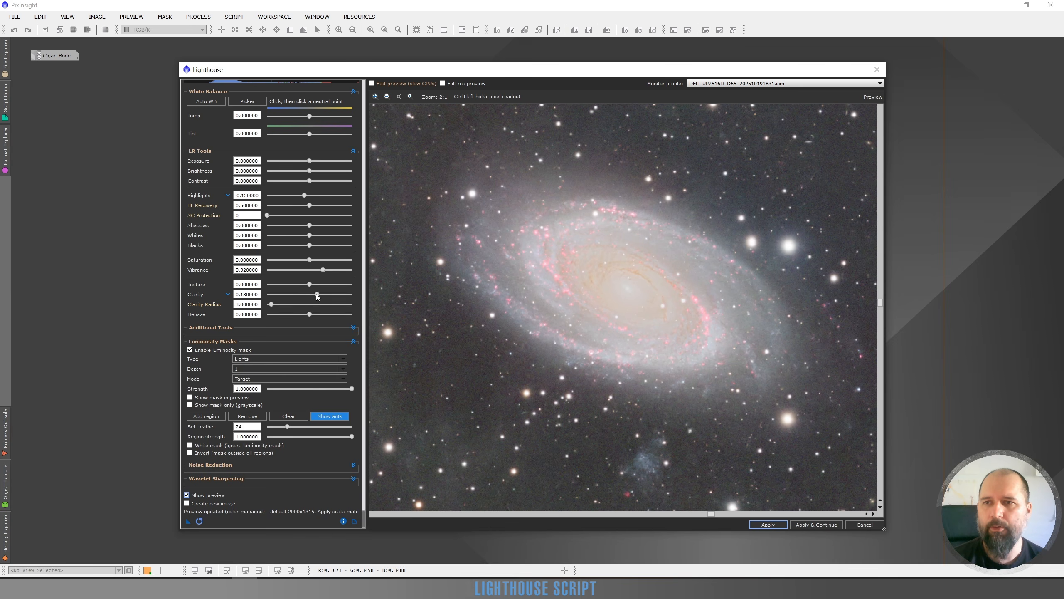
# Reduce clarity to 0.14 and compare the galaxy's core detail with the original
pyautogui.moveTo(318, 296); pyautogui.dragTo(315, 296)
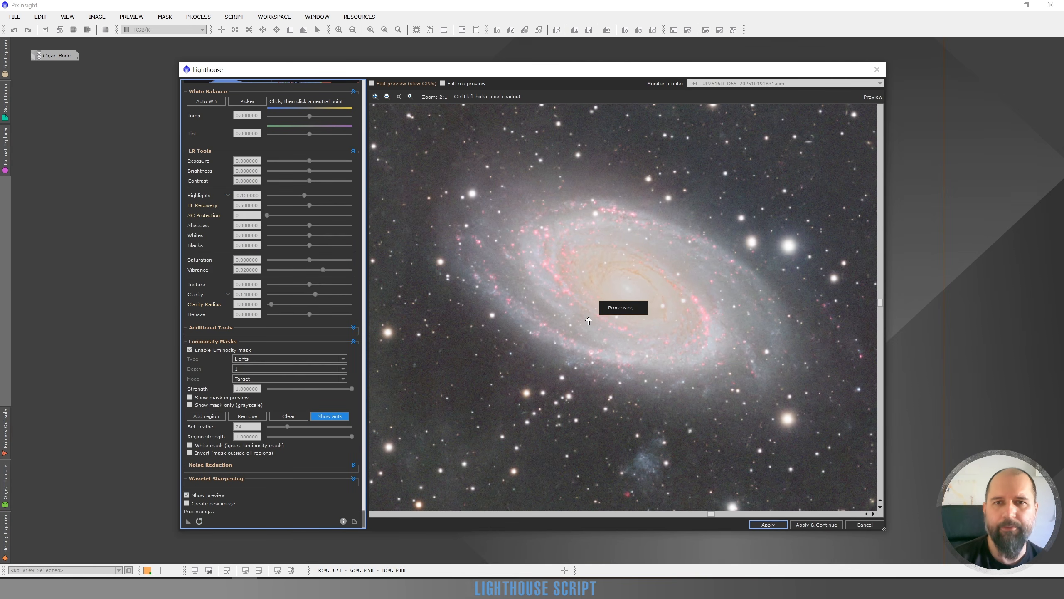
pyautogui.scroll(1, 667, 316)
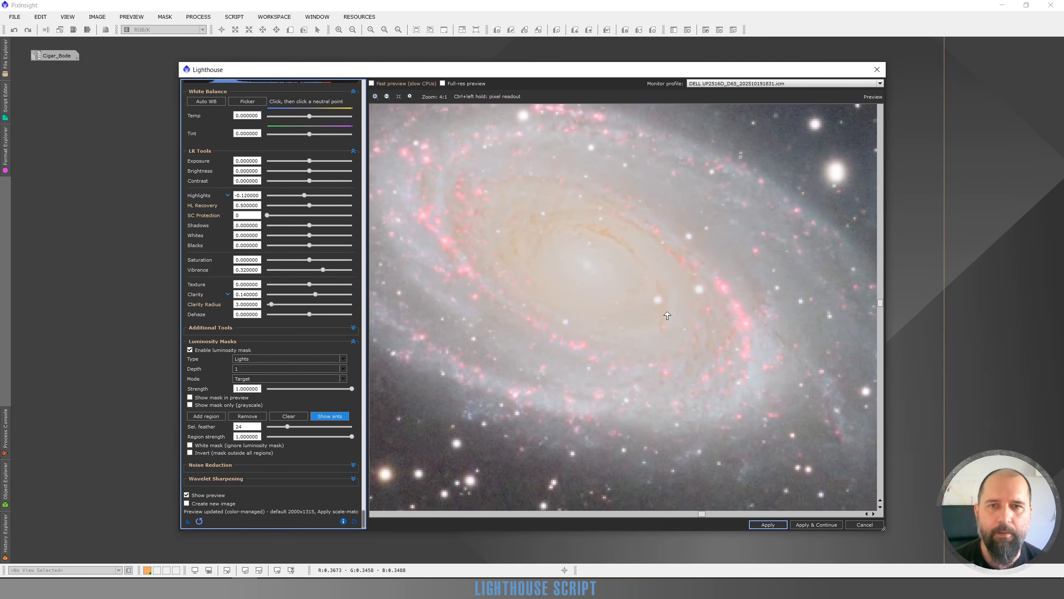
pyautogui.click(188, 495)
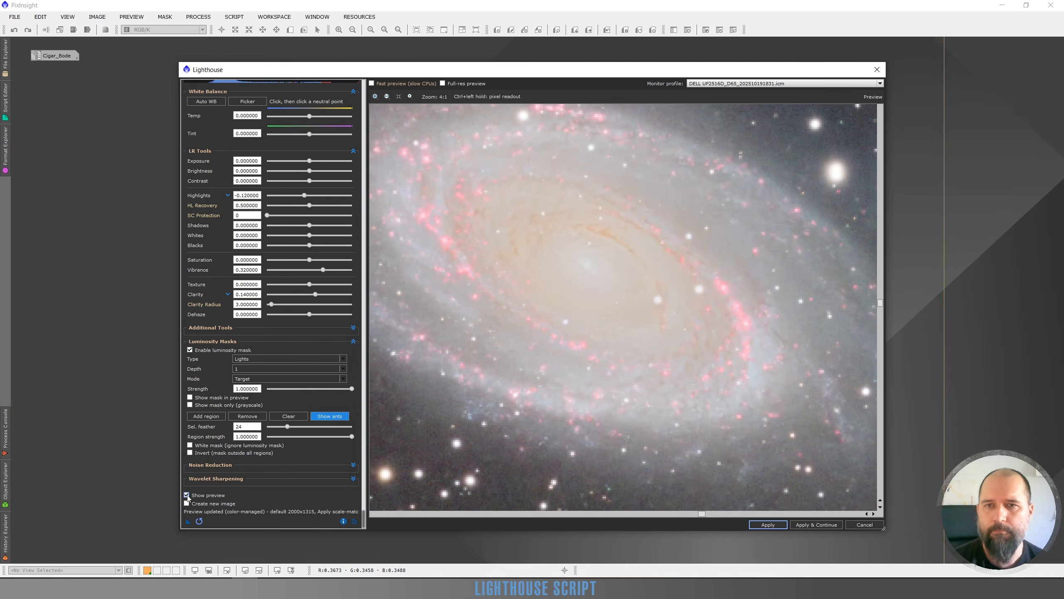
pyautogui.click(188, 496)
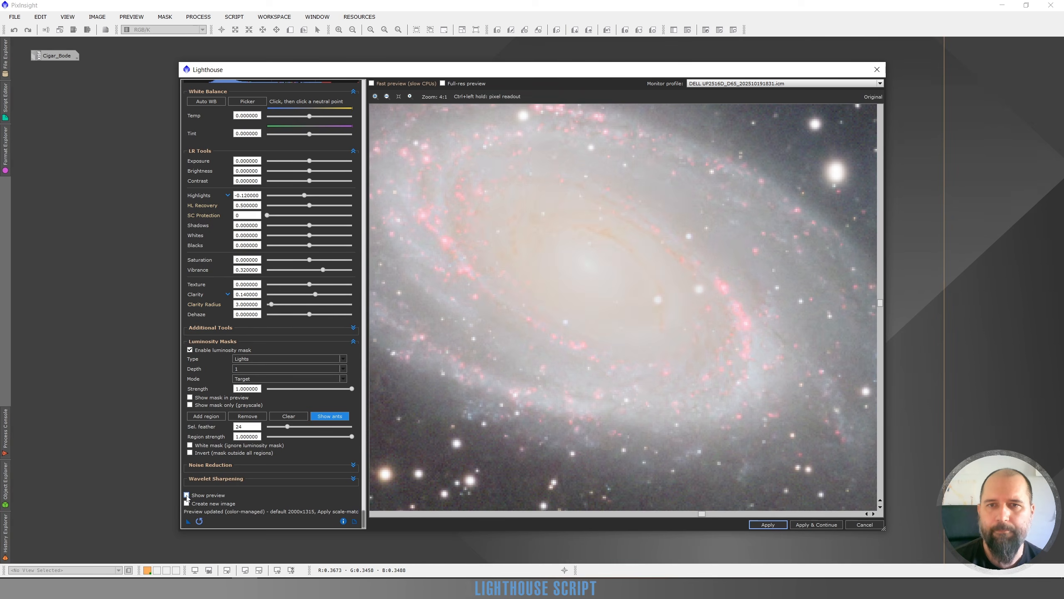
pyautogui.scroll(-1, 528, 338)
pyautogui.scroll(-1, 528, 338)
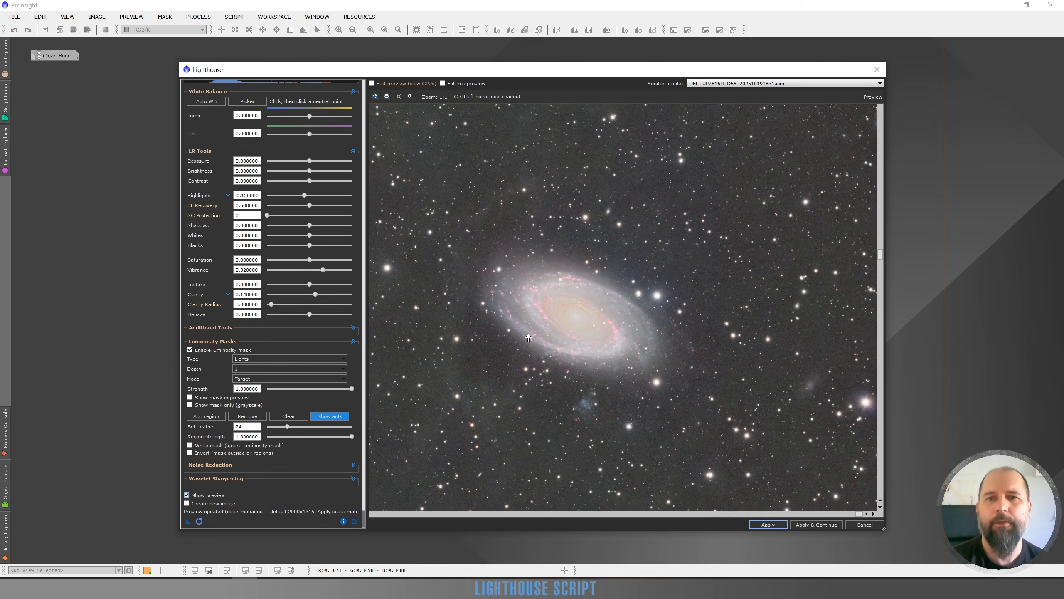
# Set saturation to 0.14 and brightness to -0.14 for the masked spiral galaxy
pyautogui.click(315, 261)
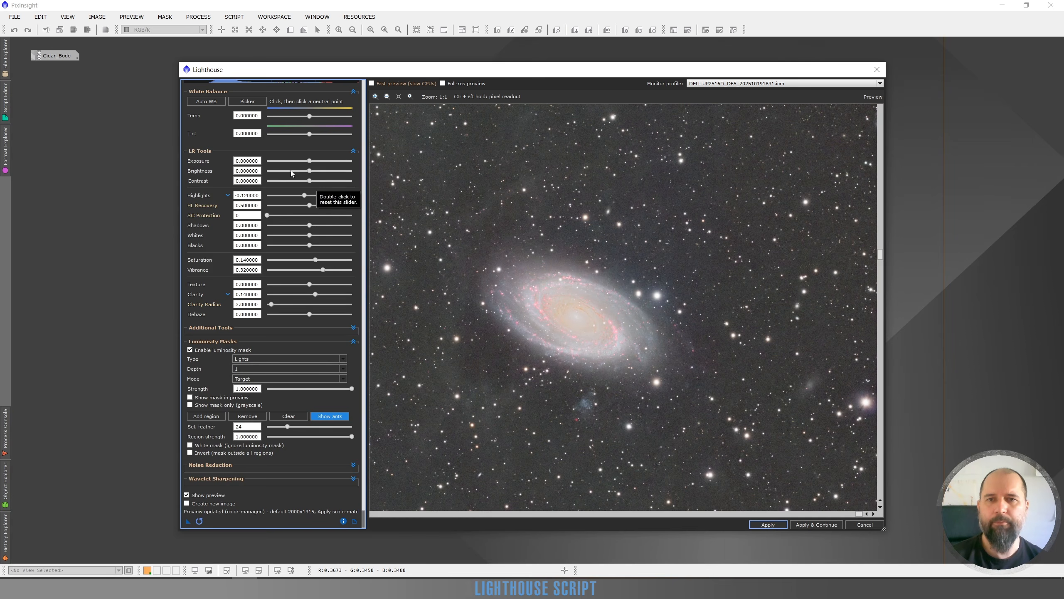
pyautogui.moveTo(309, 171); pyautogui.dragTo(307, 175)
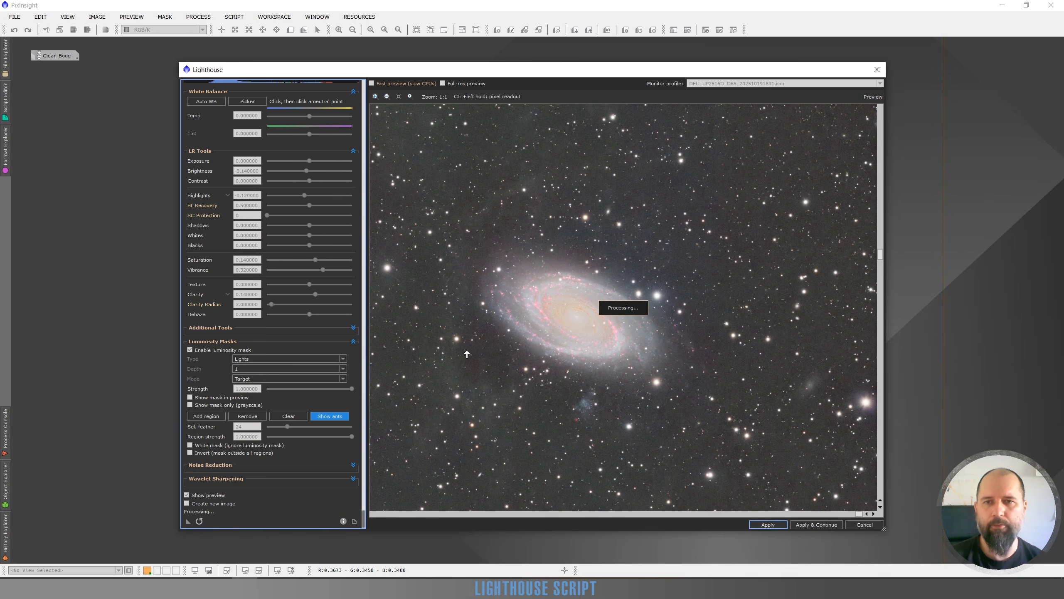
pyautogui.scroll(-1, 549, 337)
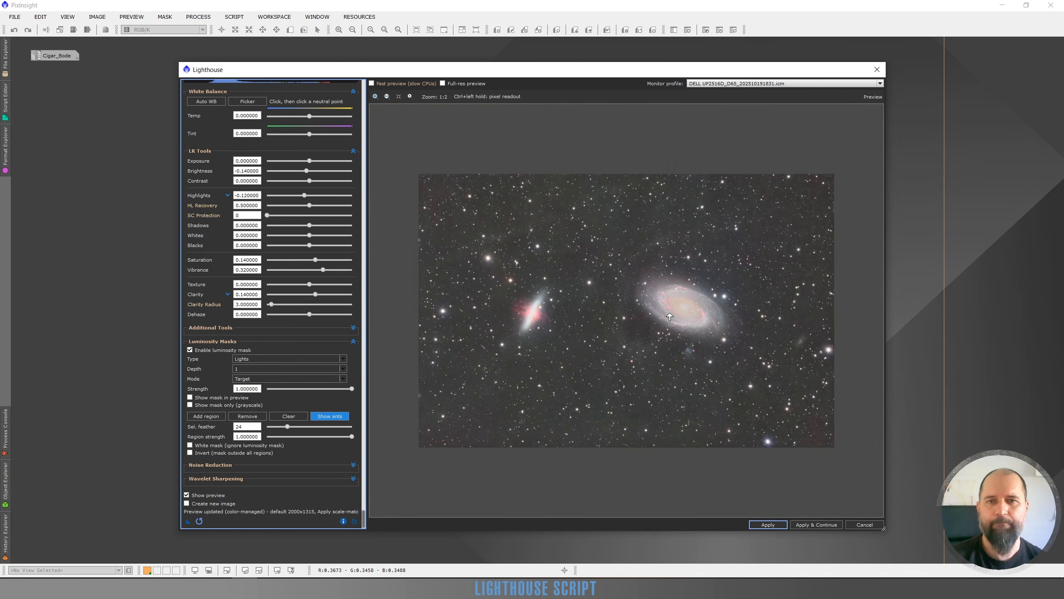
pyautogui.scroll(1, 645, 311)
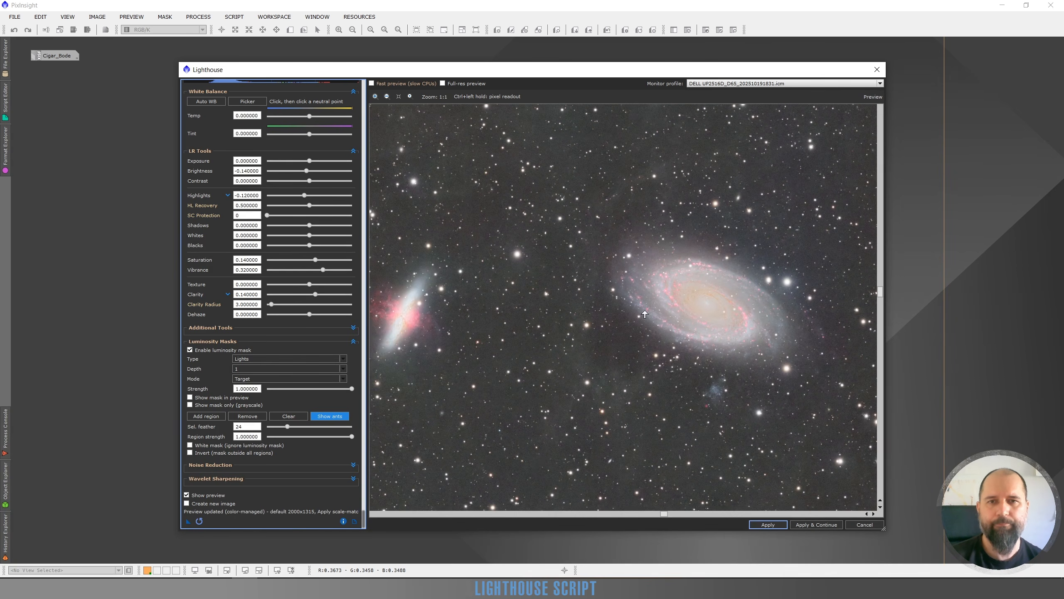
# Compare the spiral galaxy before and after the adjustments, with the cigar galaxy also in view
pyautogui.click(187, 495)
pyautogui.click(187, 495)
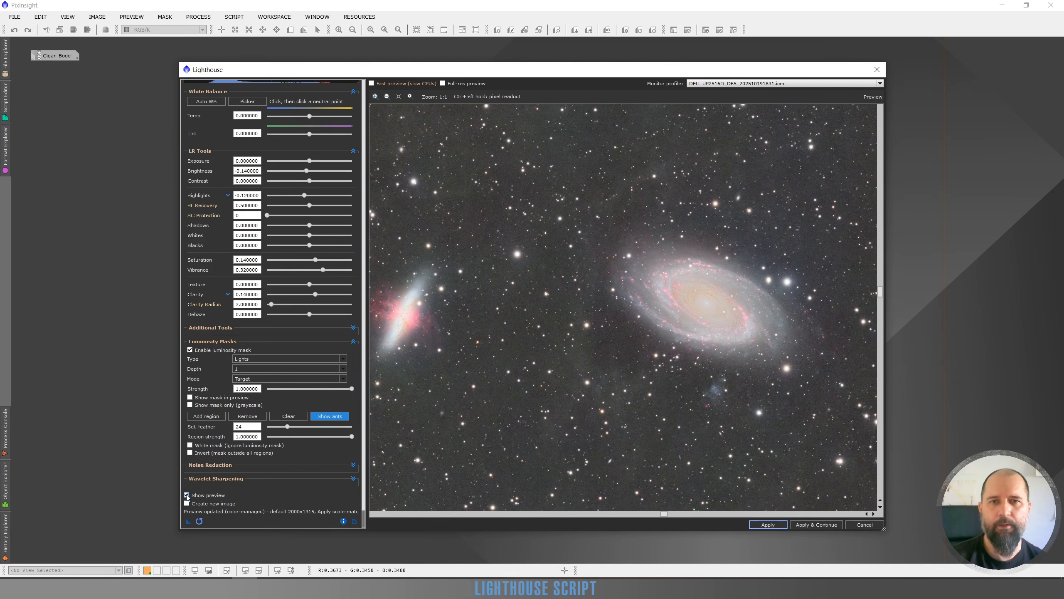
pyautogui.click(187, 495)
pyautogui.click(187, 495)
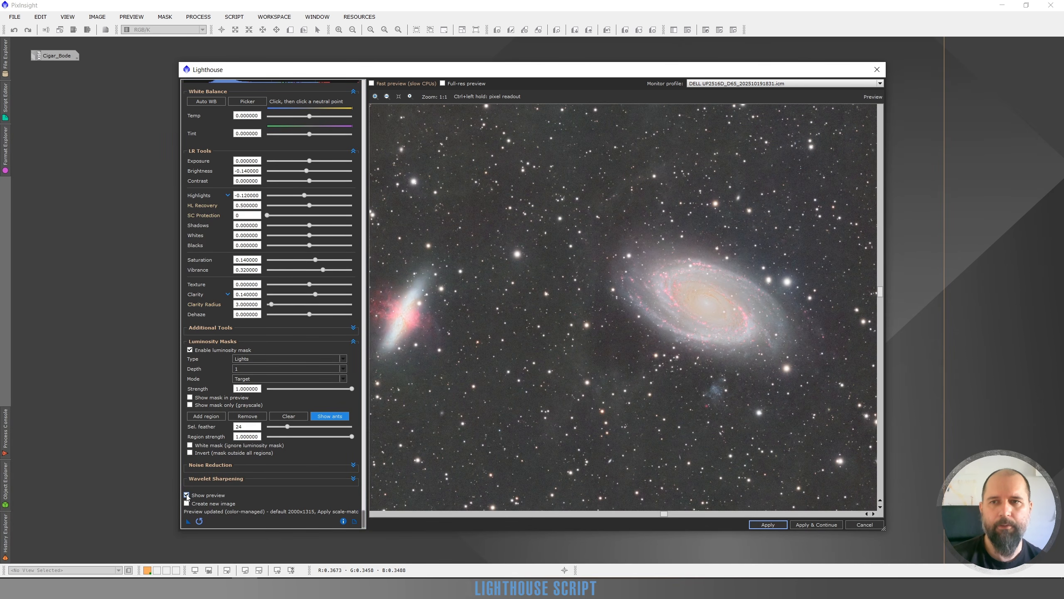
pyautogui.click(188, 496)
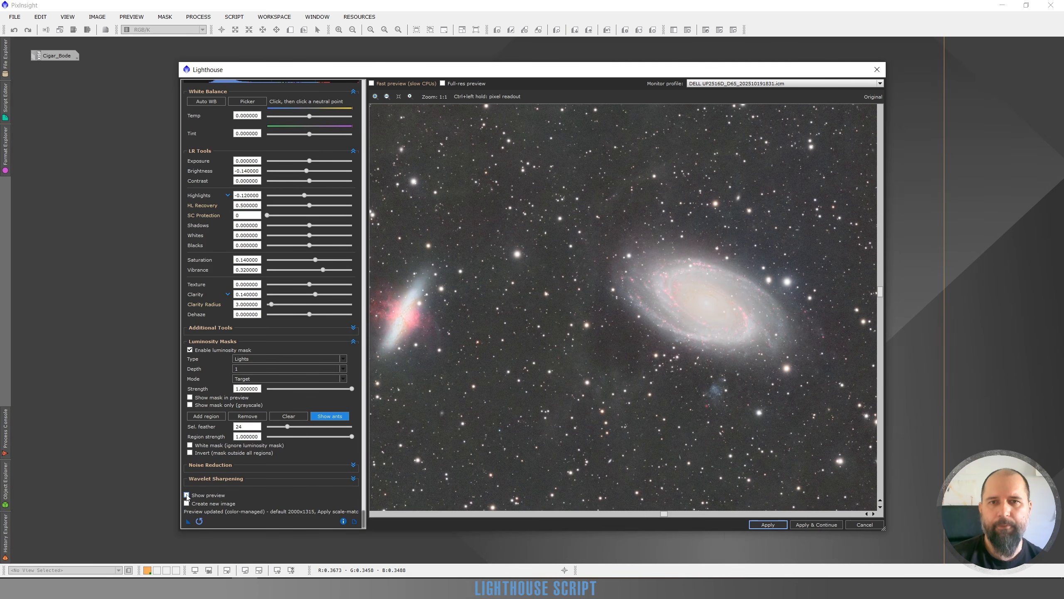
pyautogui.click(187, 495)
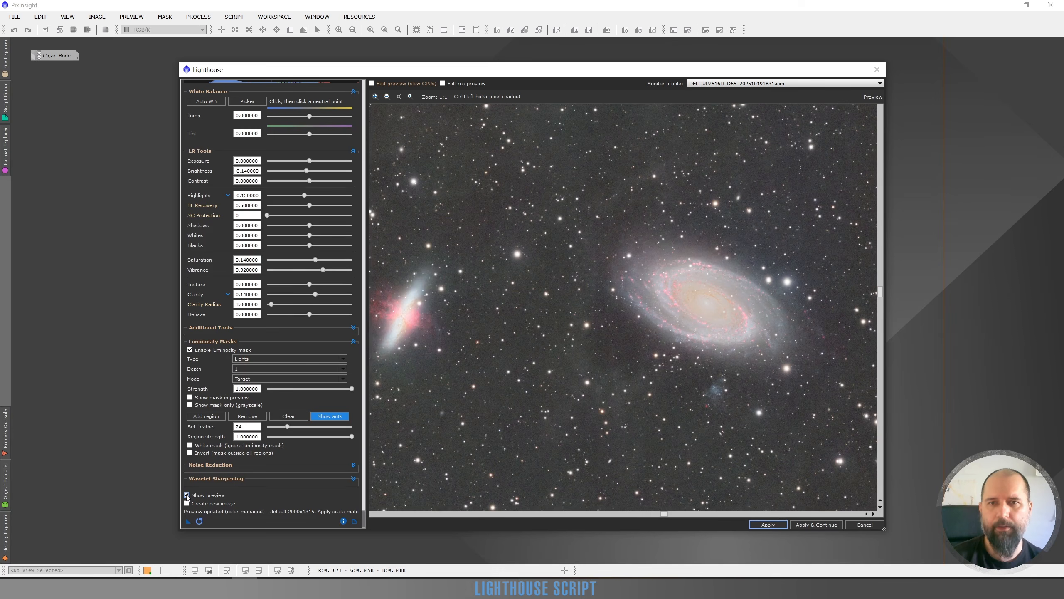
pyautogui.click(187, 495)
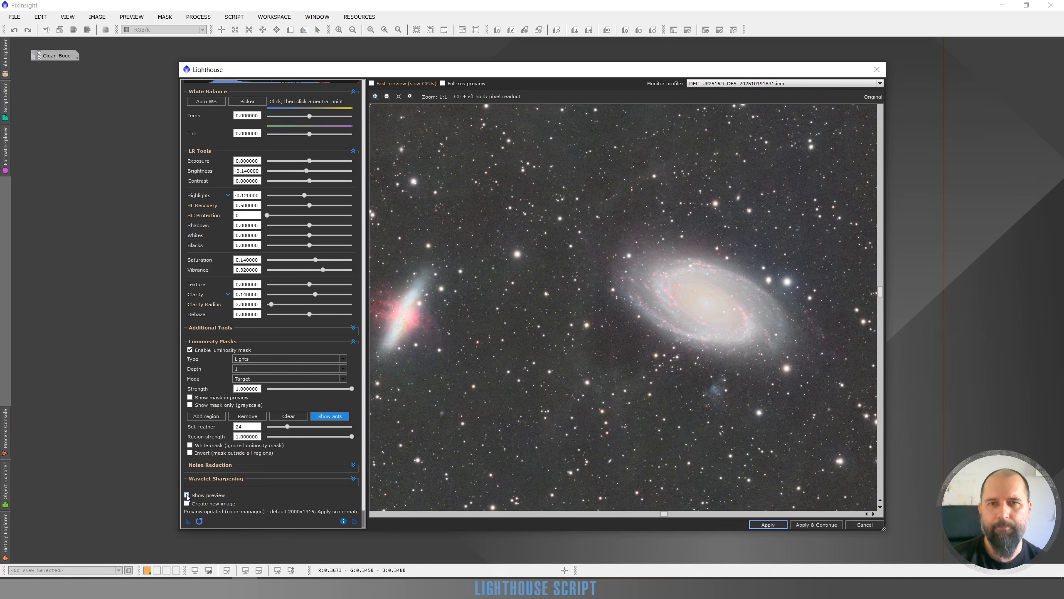
pyautogui.click(187, 495)
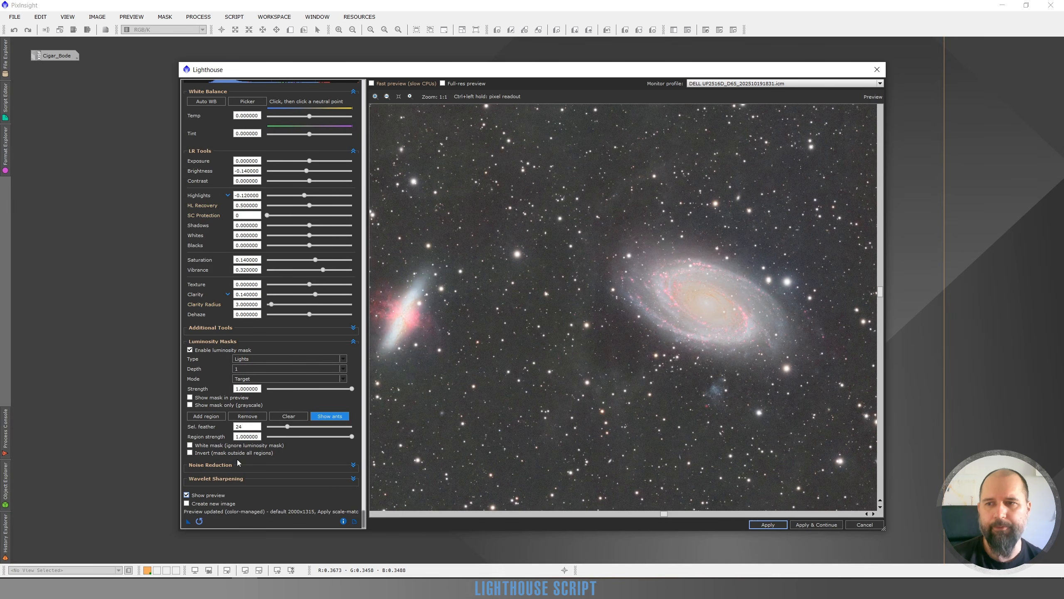
# Check the region outline and grayscale mask over the spiral galaxy, and apply the adjustments while keeping the script open
pyautogui.click(330, 416)
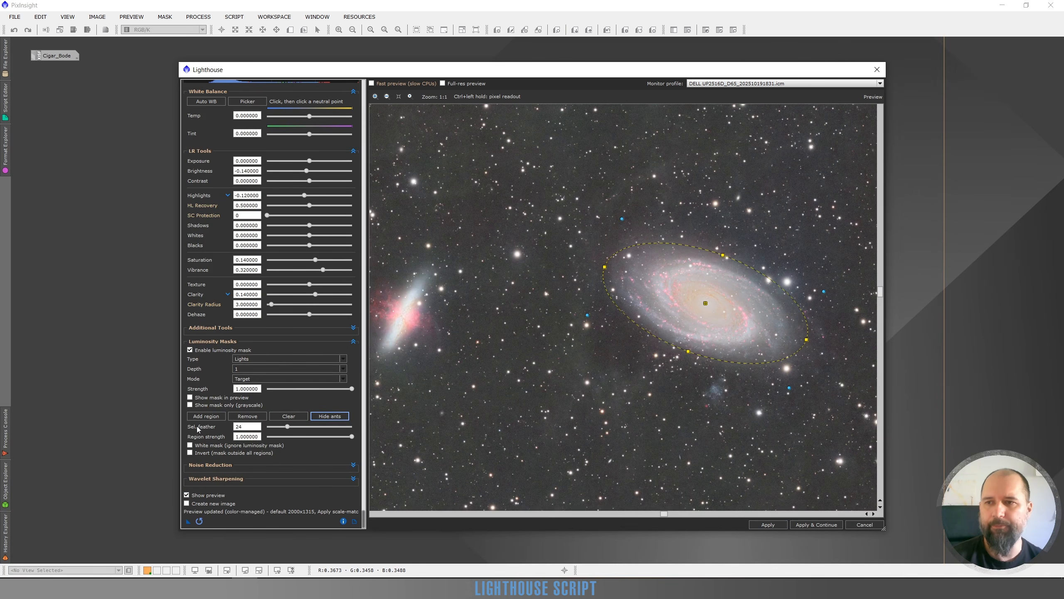
pyautogui.click(190, 405)
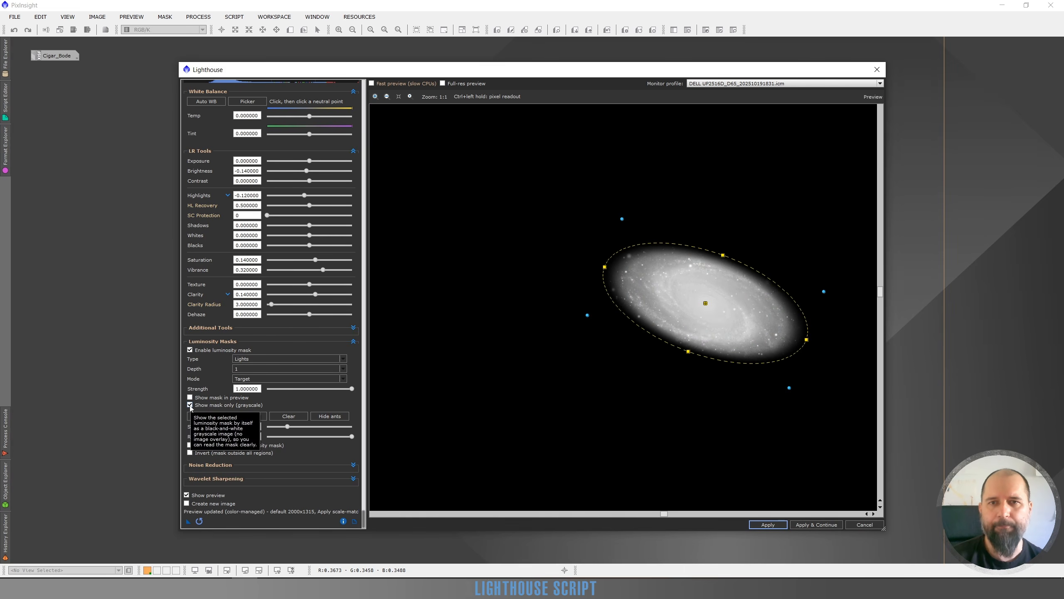
pyautogui.click(190, 405)
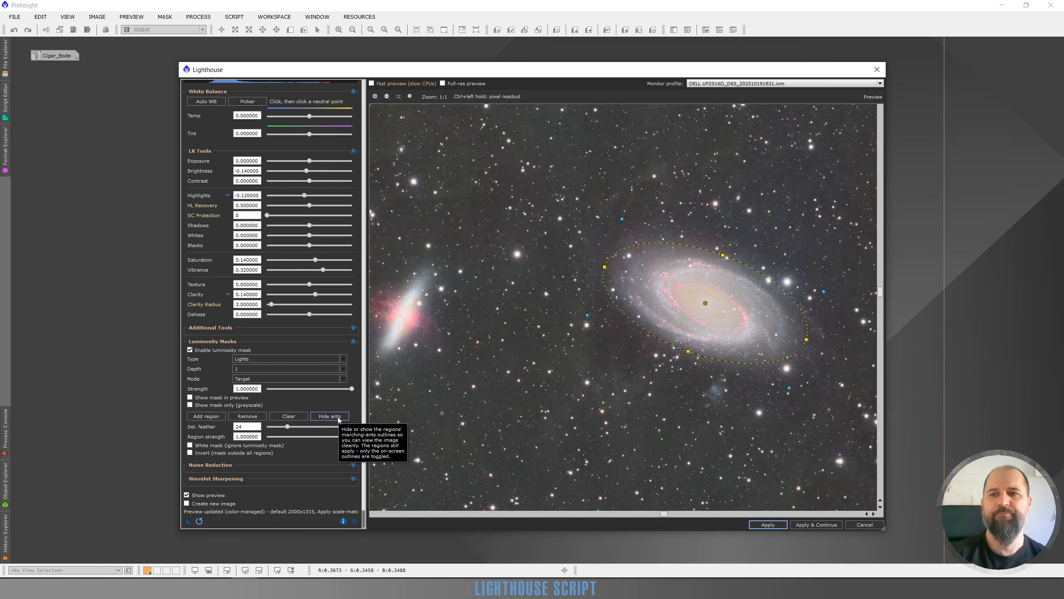
pyautogui.click(337, 417)
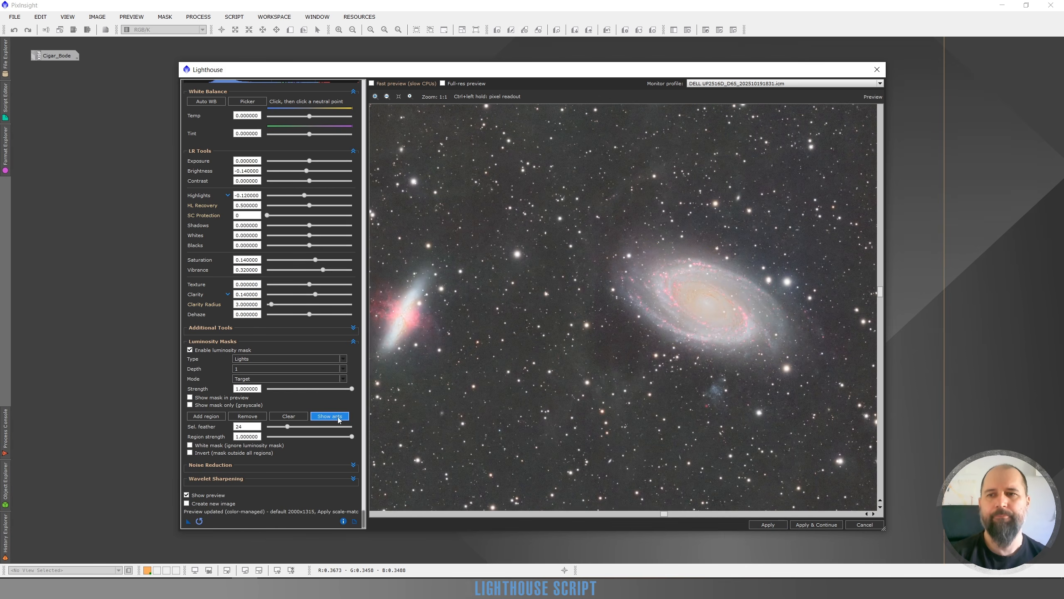
pyautogui.click(814, 524)
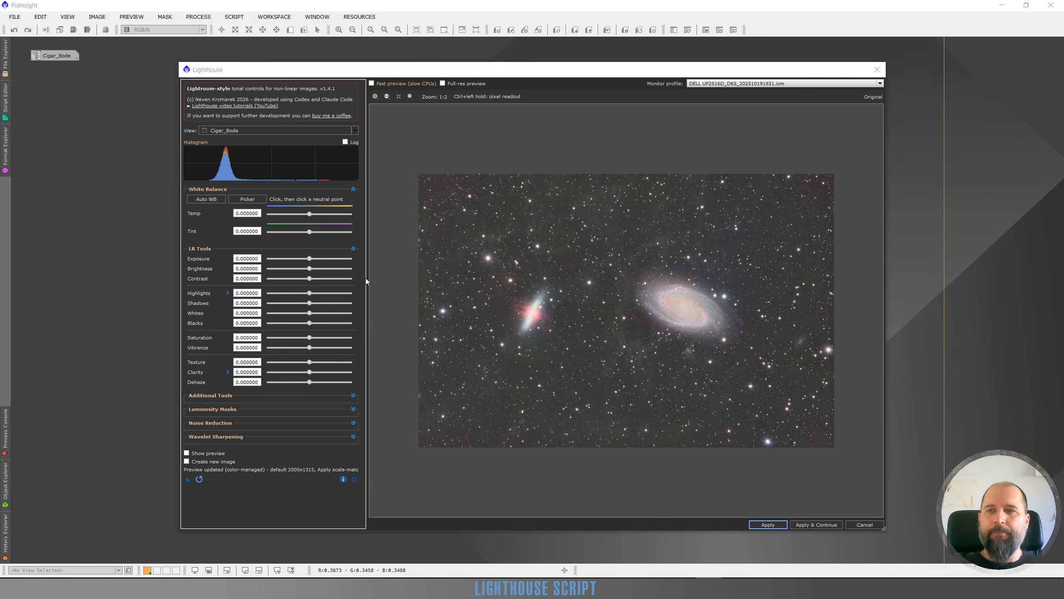
# Enable a luminosity mask of type Darks with depth 2 and check its coverage in grayscale
pyautogui.click(353, 409)
pyautogui.click(190, 417)
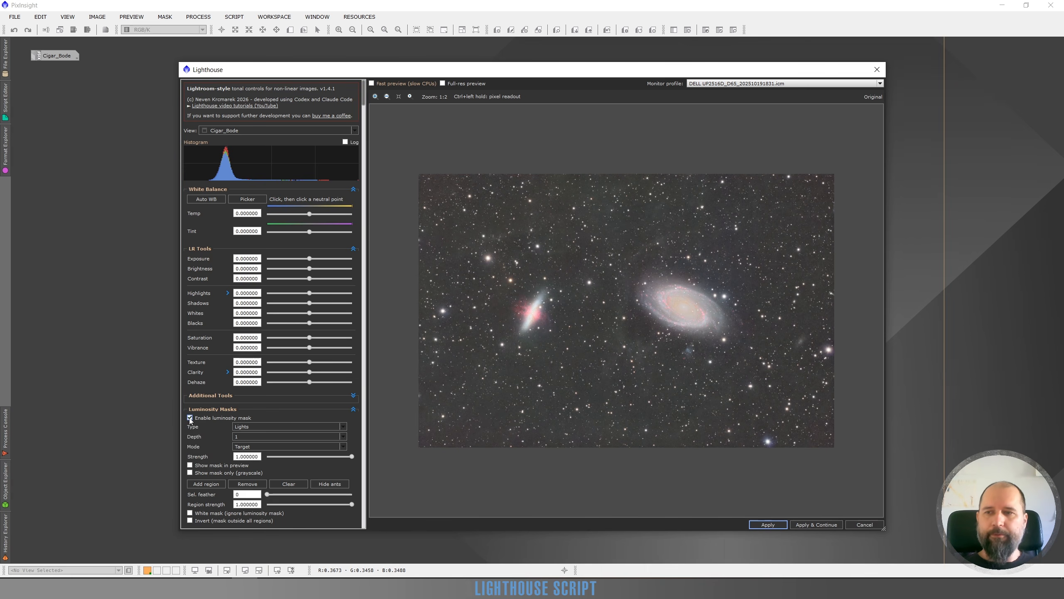
pyautogui.click(244, 427)
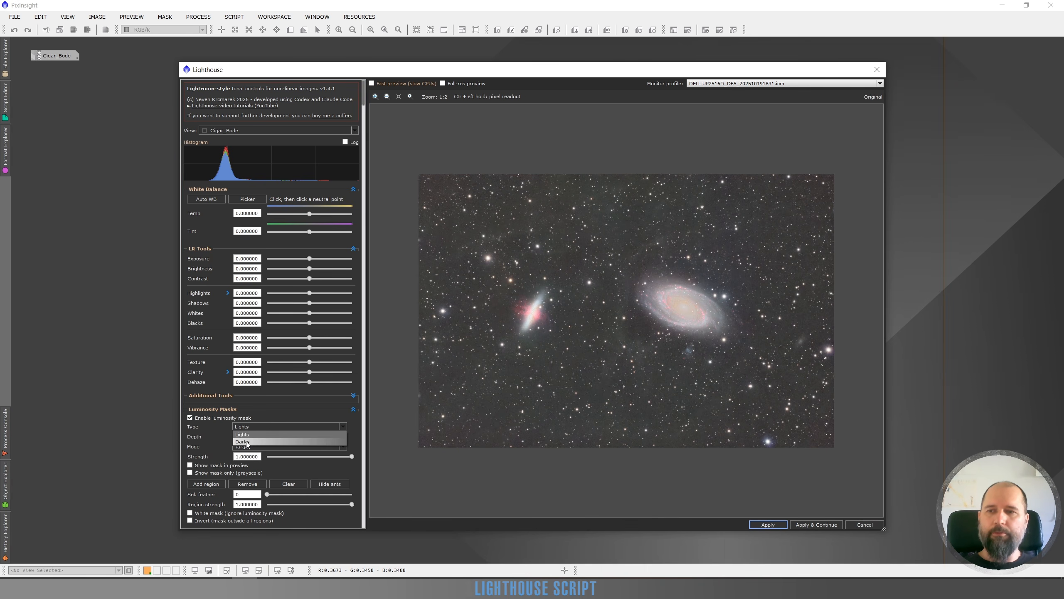
pyautogui.click(248, 442)
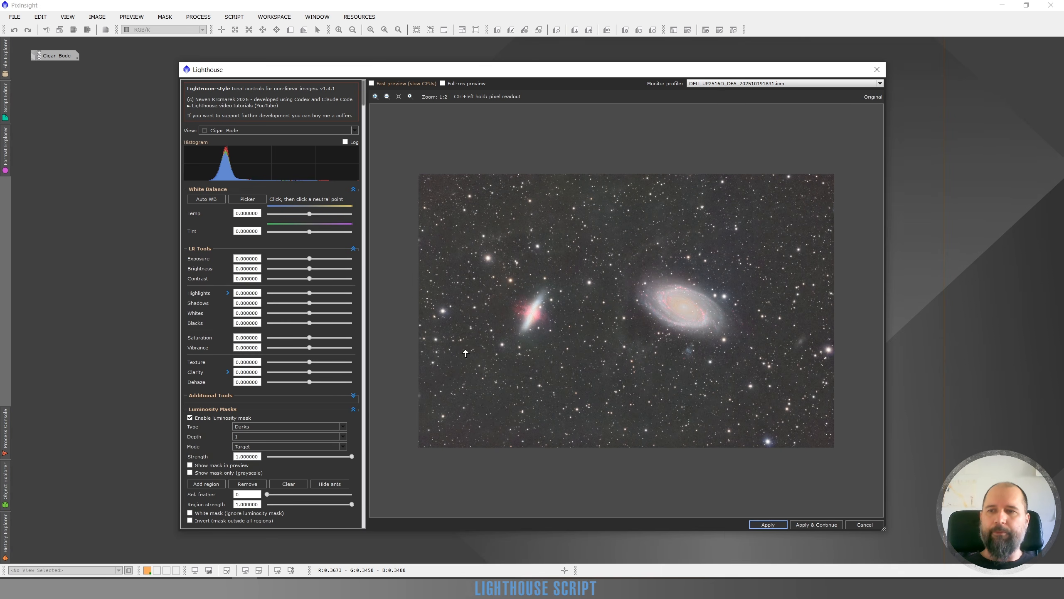
pyautogui.click(251, 438)
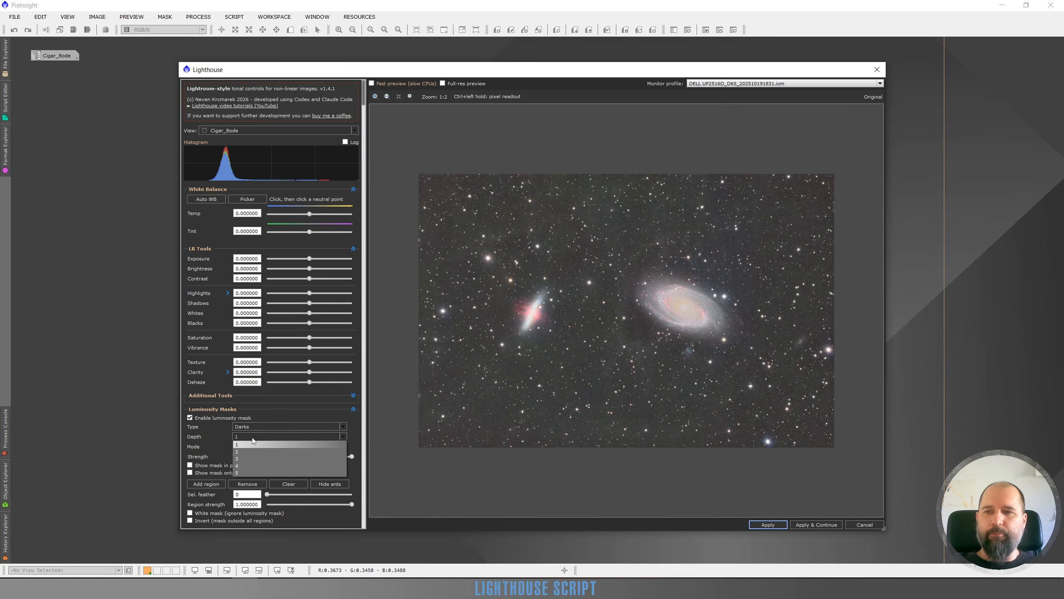
pyautogui.click(238, 456)
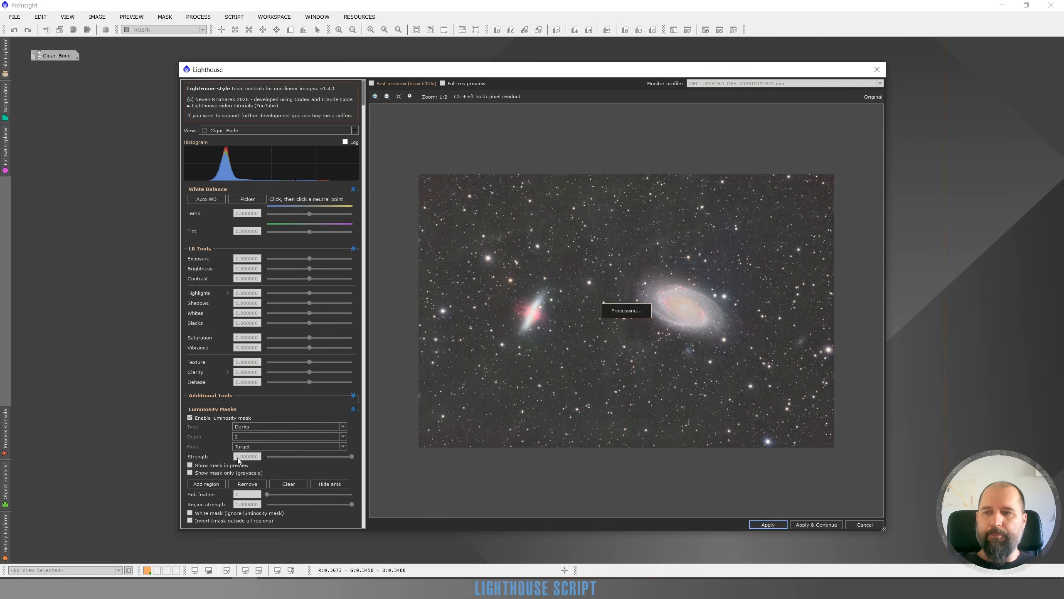
pyautogui.click(190, 473)
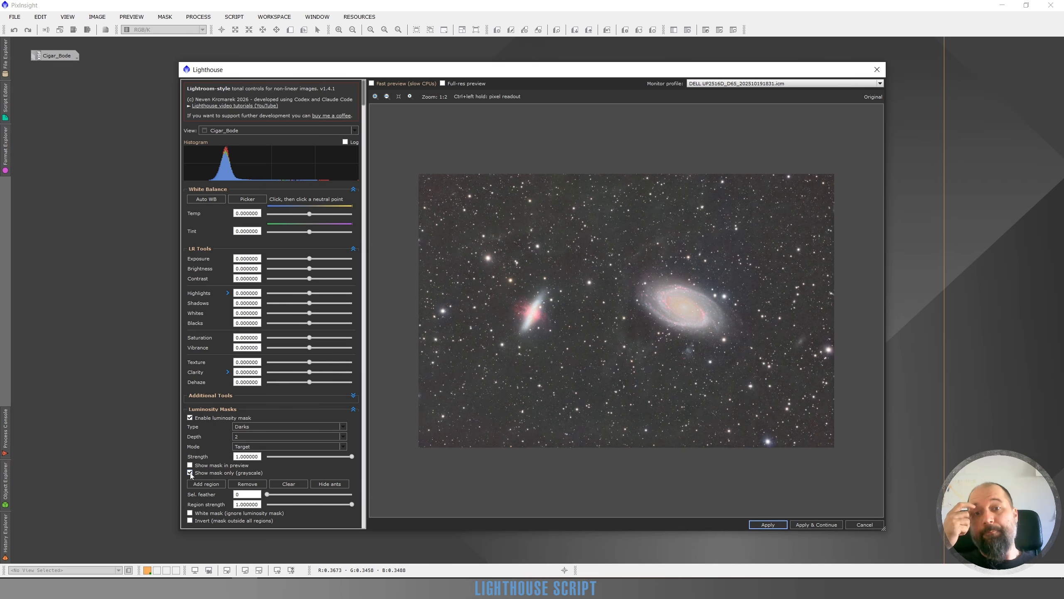
pyautogui.scroll(-3, 190, 472)
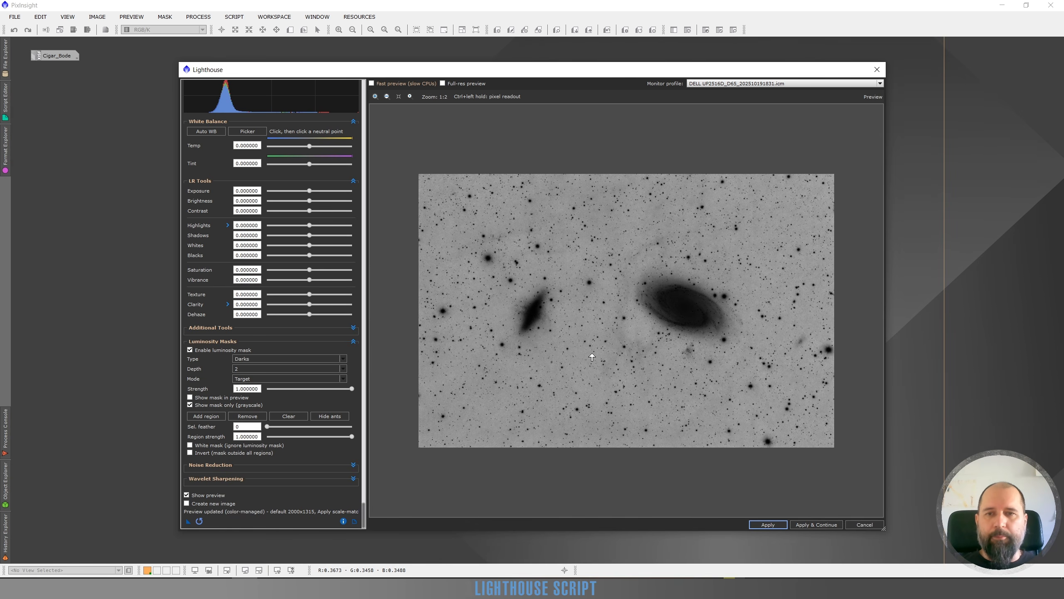
pyautogui.click(189, 405)
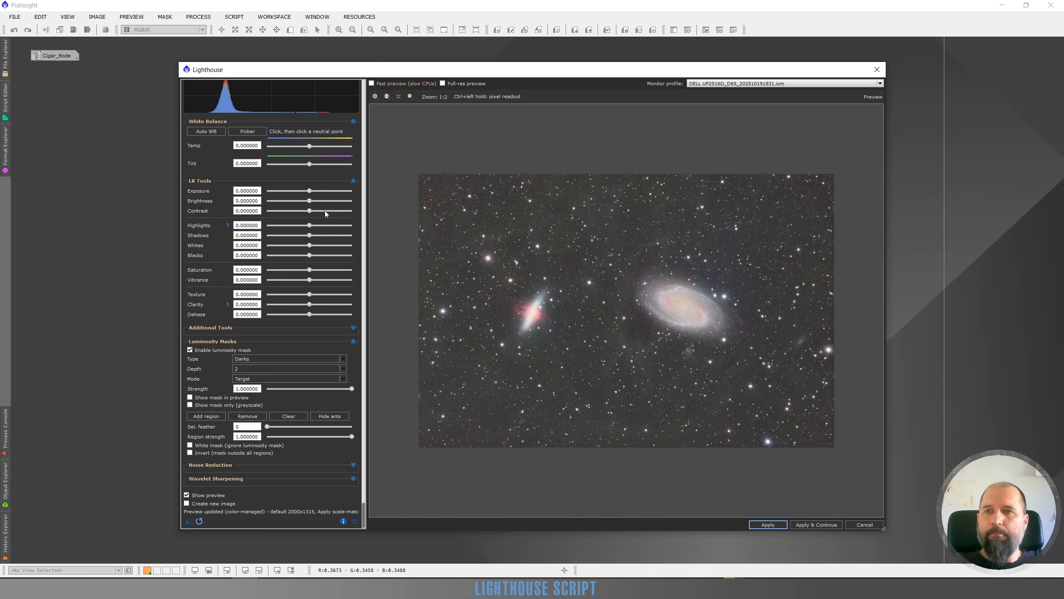
# Set contrast to 0.70 for the masked dark areas and compare the spiral galaxy's surroundings with the original
pyautogui.click(330, 210)
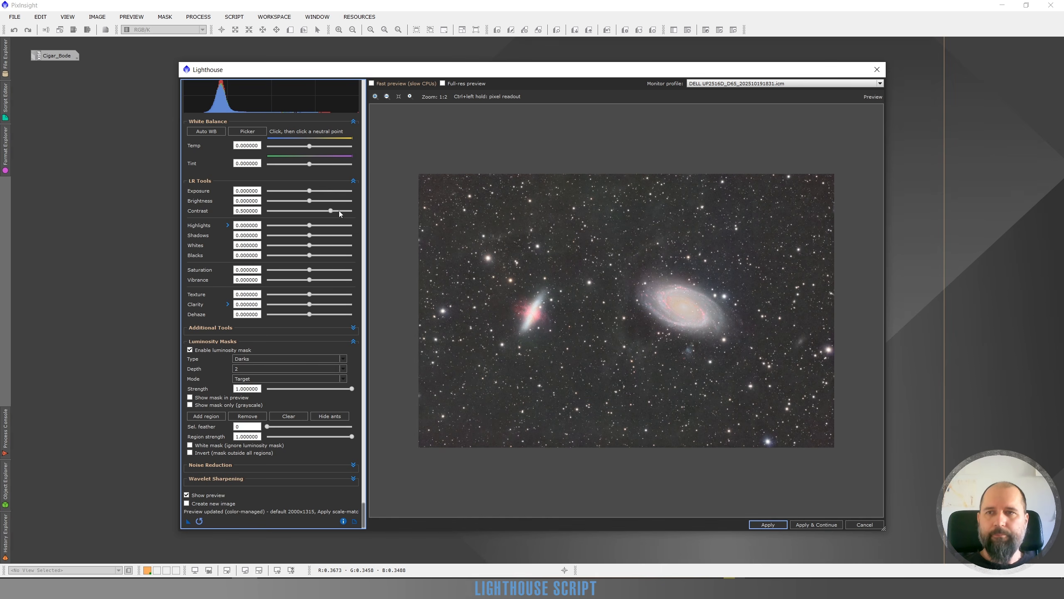
pyautogui.click(339, 211)
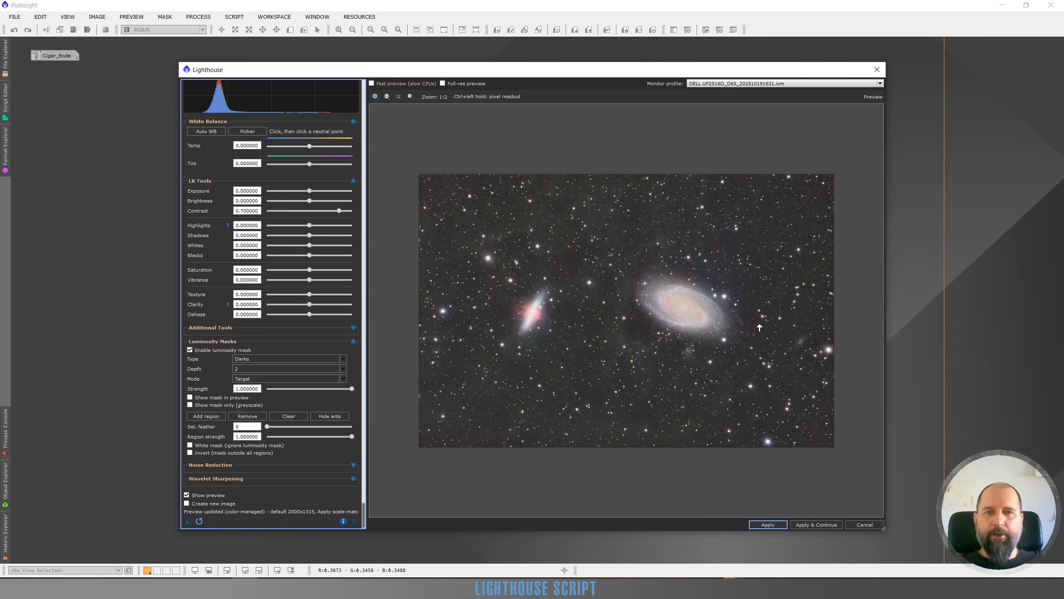
pyautogui.scroll(2, 701, 301)
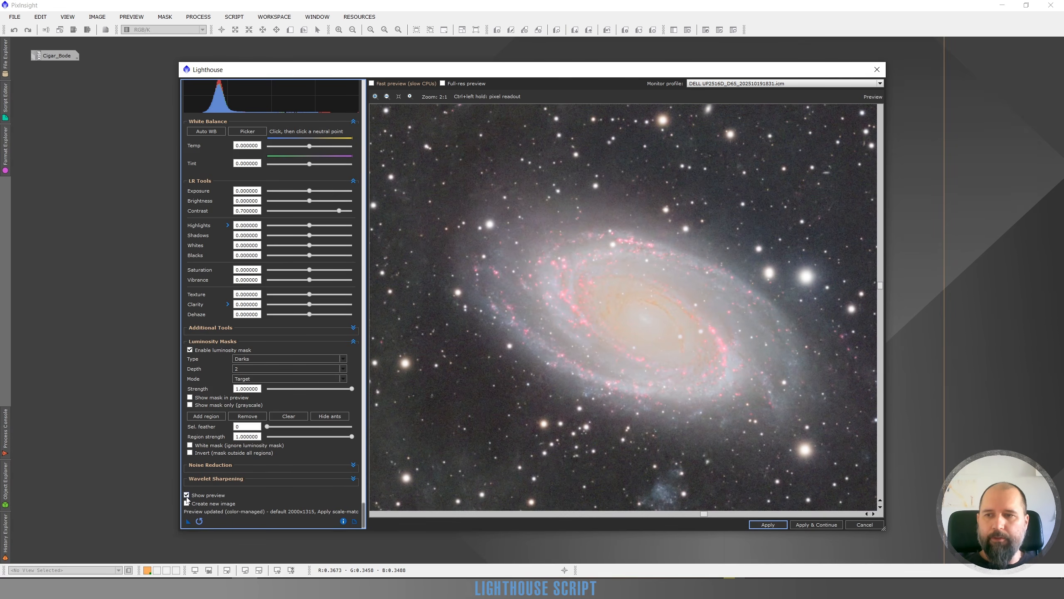
pyautogui.click(186, 495)
pyautogui.click(187, 495)
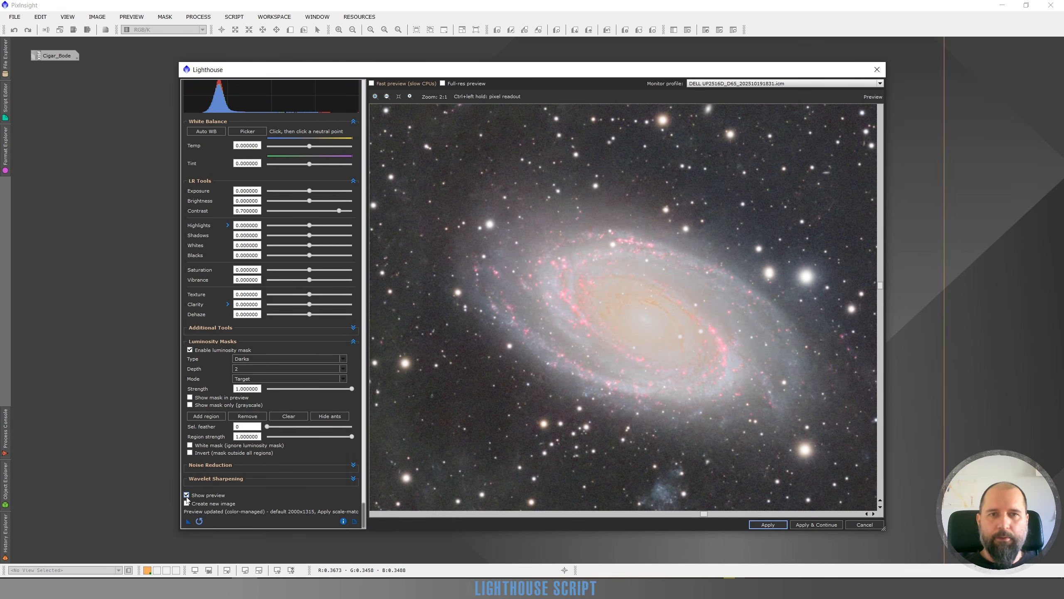
pyautogui.click(187, 495)
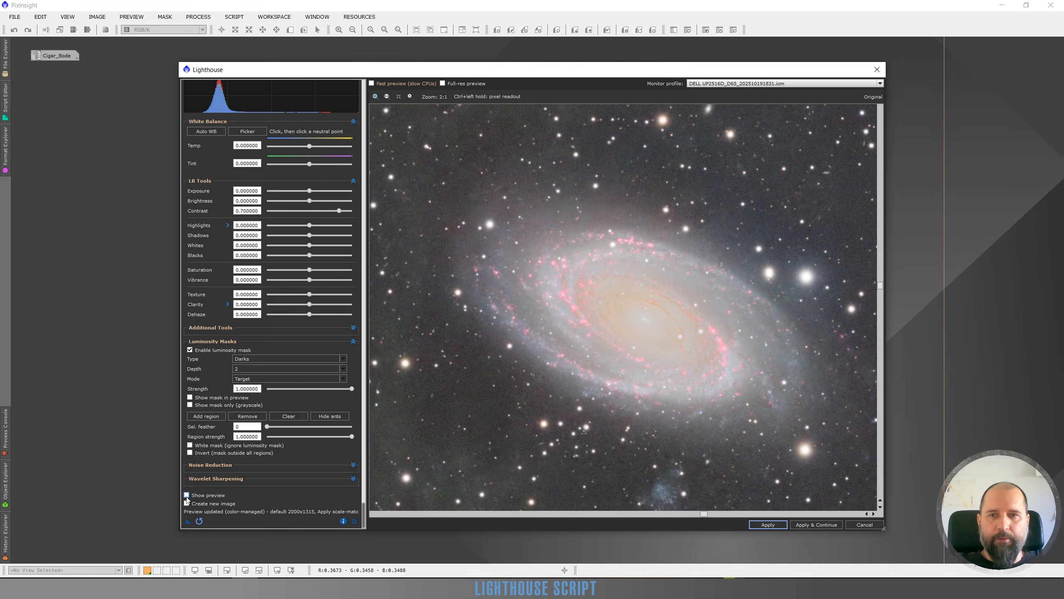
pyautogui.click(187, 495)
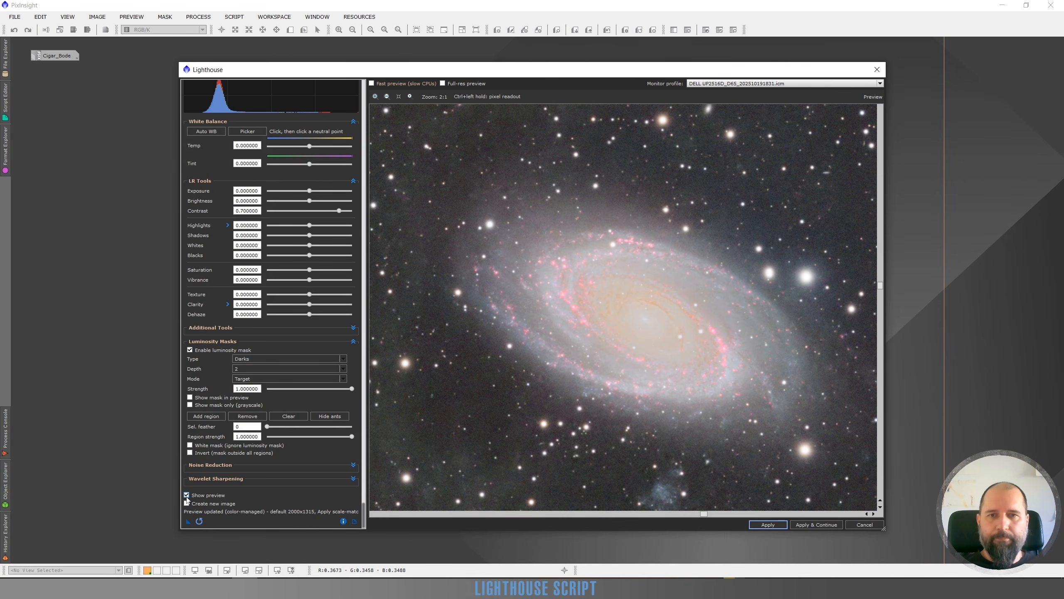
pyautogui.click(186, 495)
pyautogui.click(187, 495)
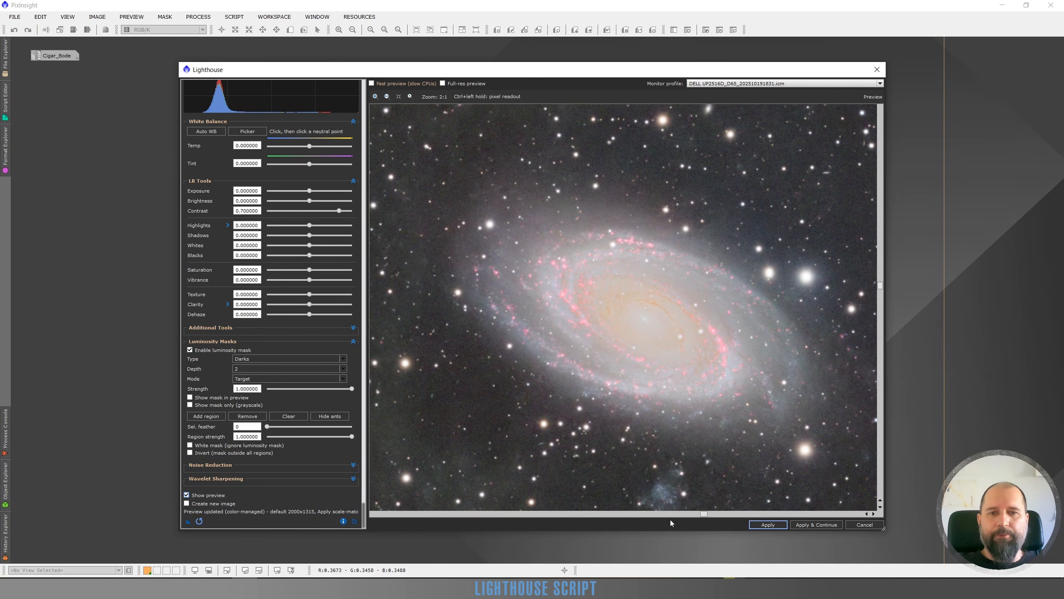
# Compare the cigar galaxy and the sky around it before and after the contrast change
pyautogui.moveTo(697, 514); pyautogui.dragTo(447, 520)
pyautogui.click(186, 495)
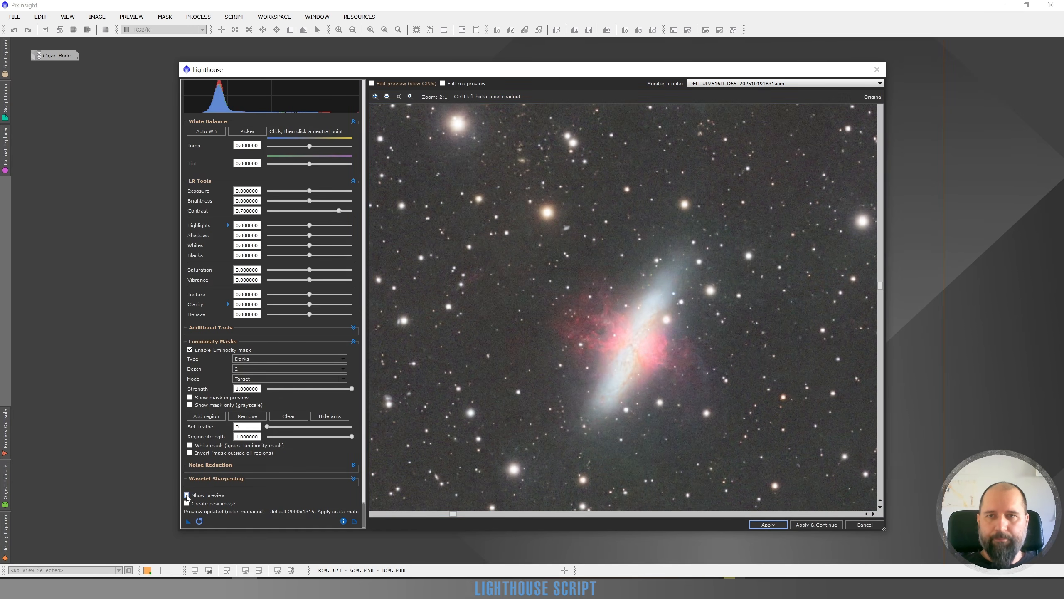
pyautogui.click(187, 495)
pyautogui.scroll(-1, 599, 398)
pyautogui.scroll(-1, 600, 398)
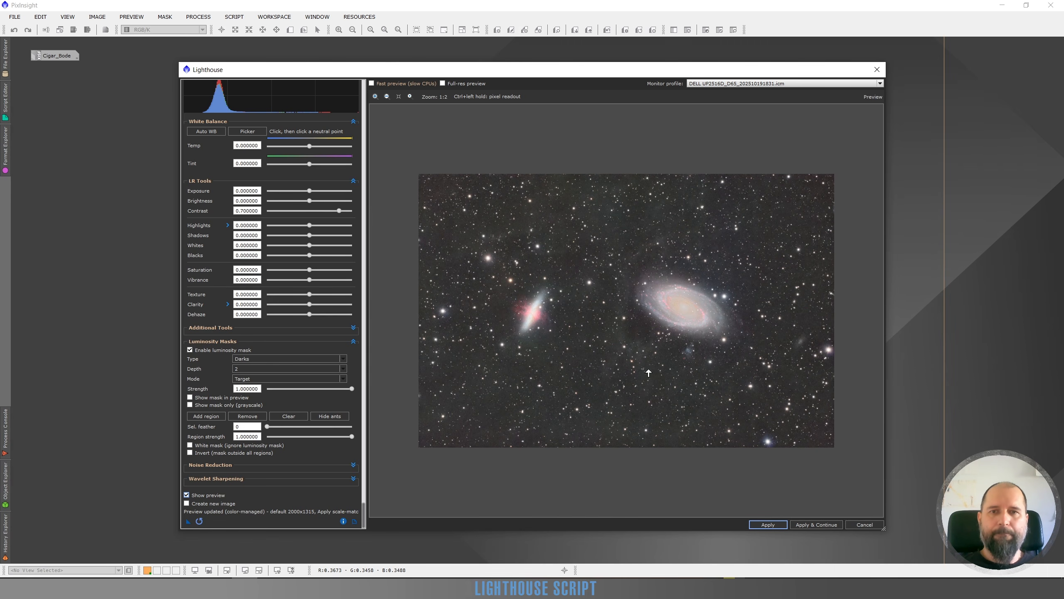
# Compare the background around both galaxies with the original, and check the contrast effect without the luminosity mask
pyautogui.scroll(1, 649, 344)
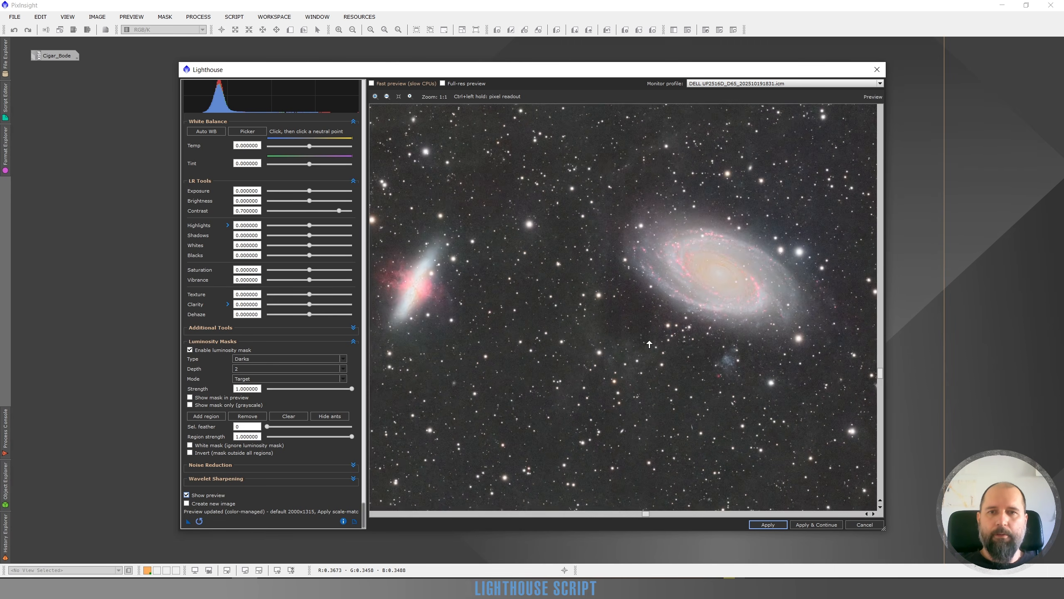
pyautogui.click(187, 495)
pyautogui.click(187, 495)
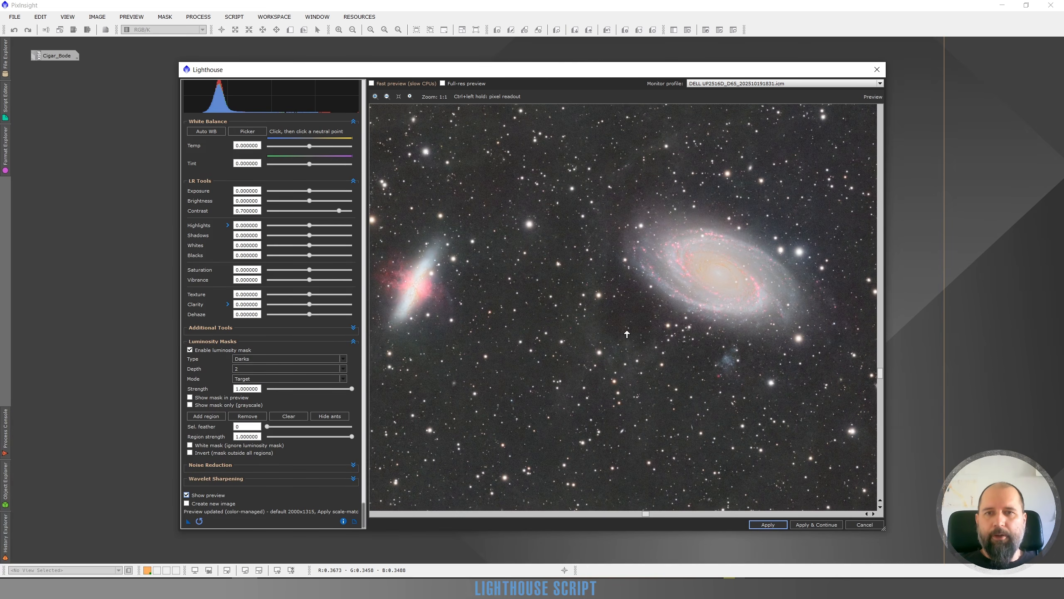
pyautogui.click(187, 495)
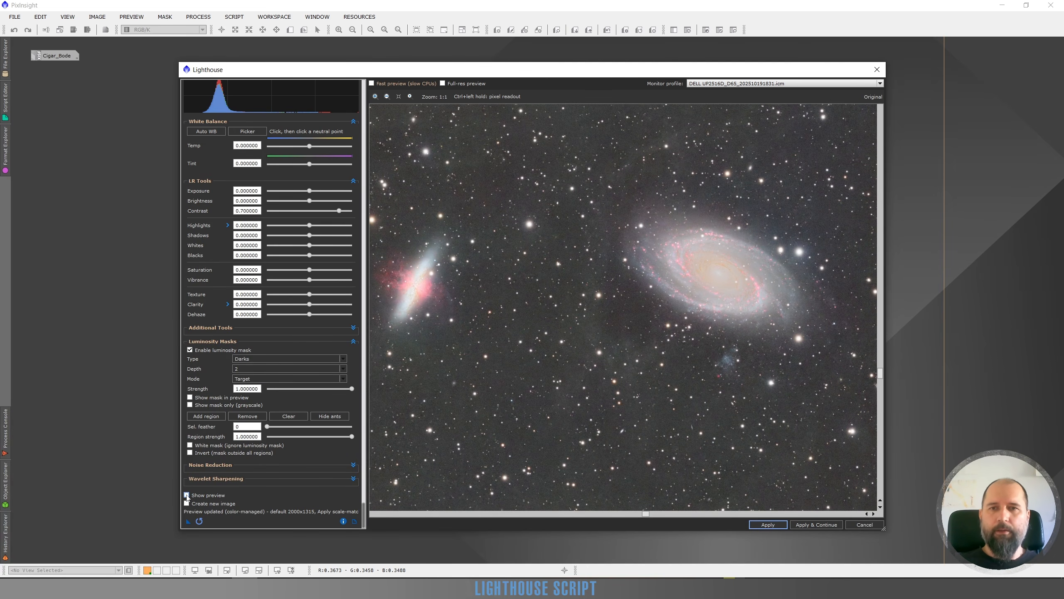
pyautogui.click(187, 495)
pyautogui.scroll(-1, 602, 307)
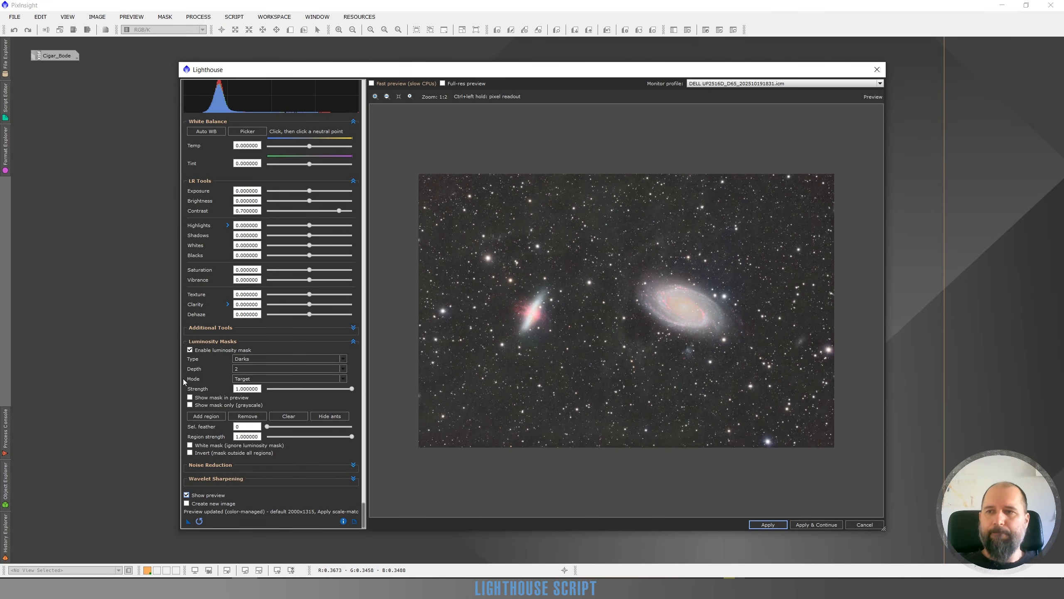
pyautogui.click(190, 350)
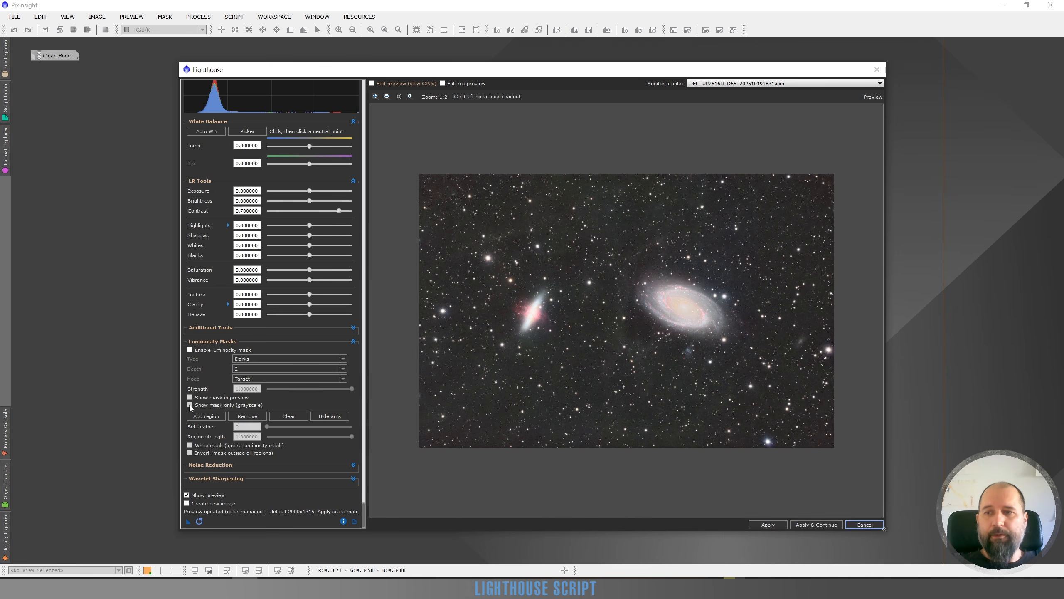
pyautogui.click(190, 350)
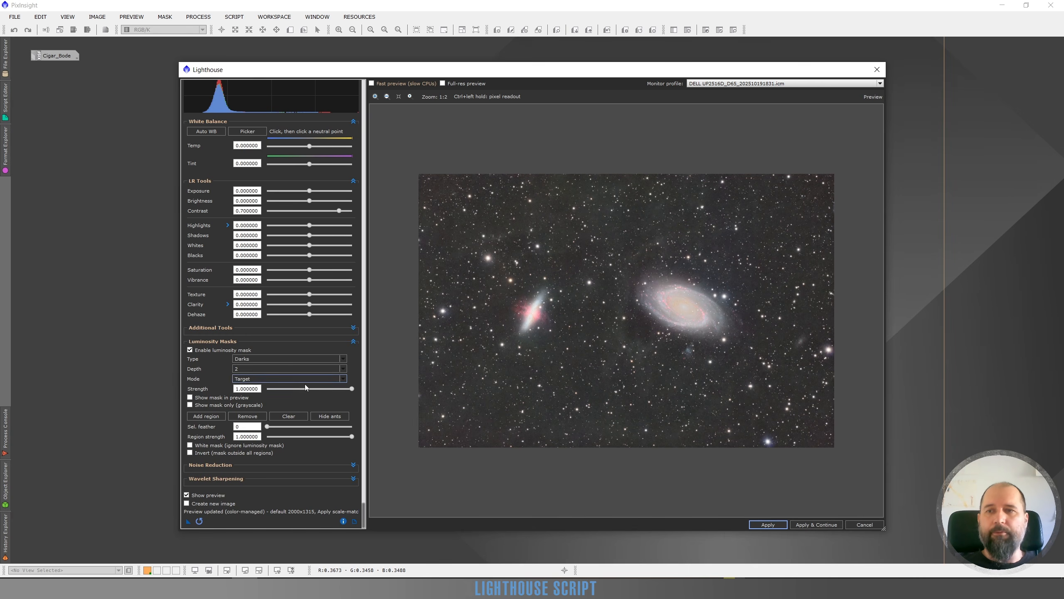
# Set vibrance to -0.28 and saturation to -0.20 to reduce colour in the masked background
pyautogui.click(298, 280)
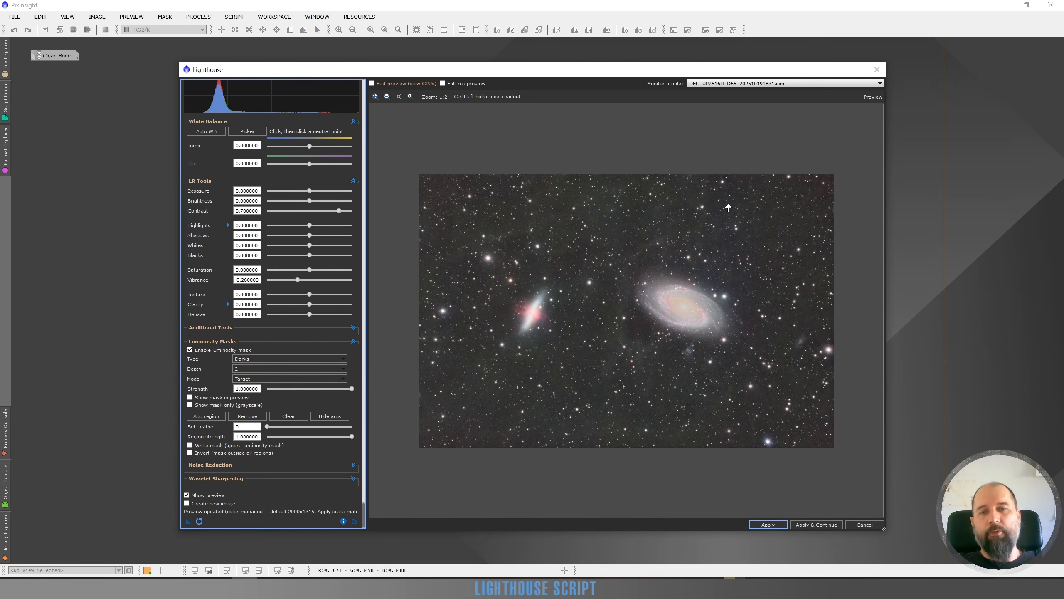
pyautogui.scroll(1, 668, 162)
pyautogui.scroll(2, 667, 162)
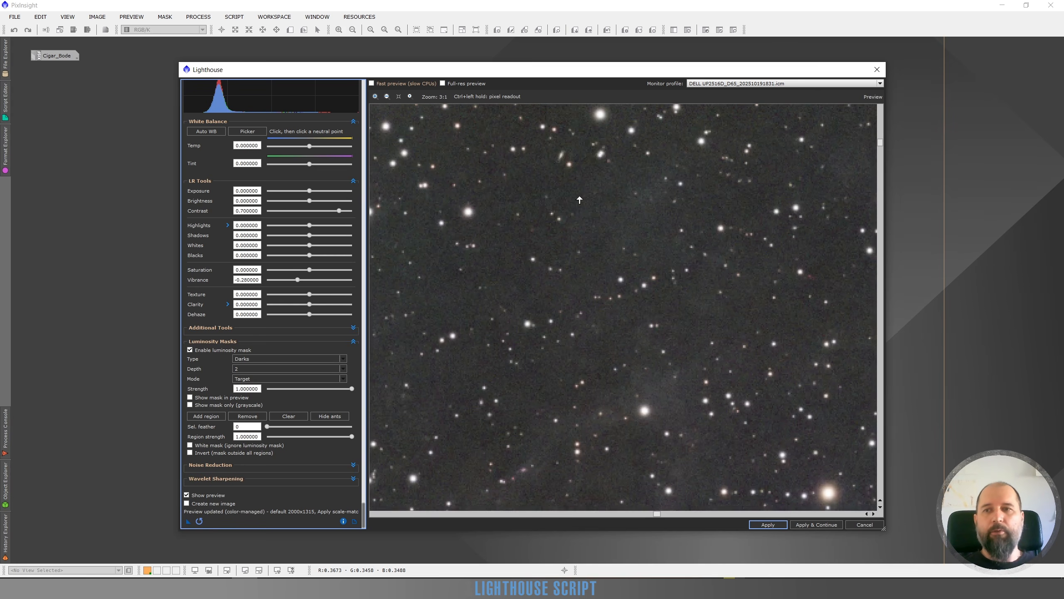
pyautogui.click(301, 270)
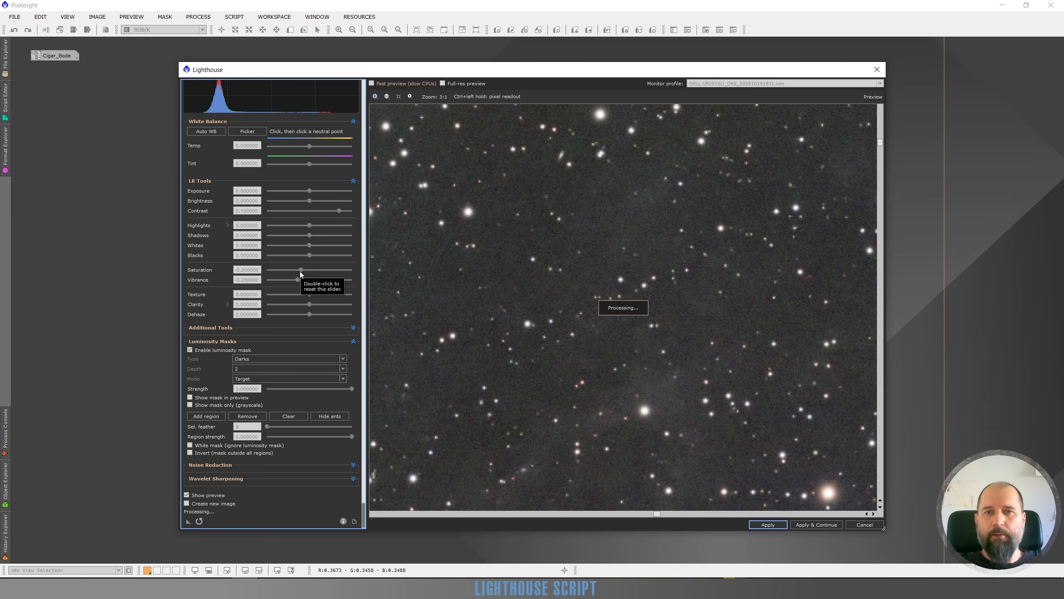
# Examine the background's colour noise before and after the adjustments at 4:1 zoom
pyautogui.click(187, 496)
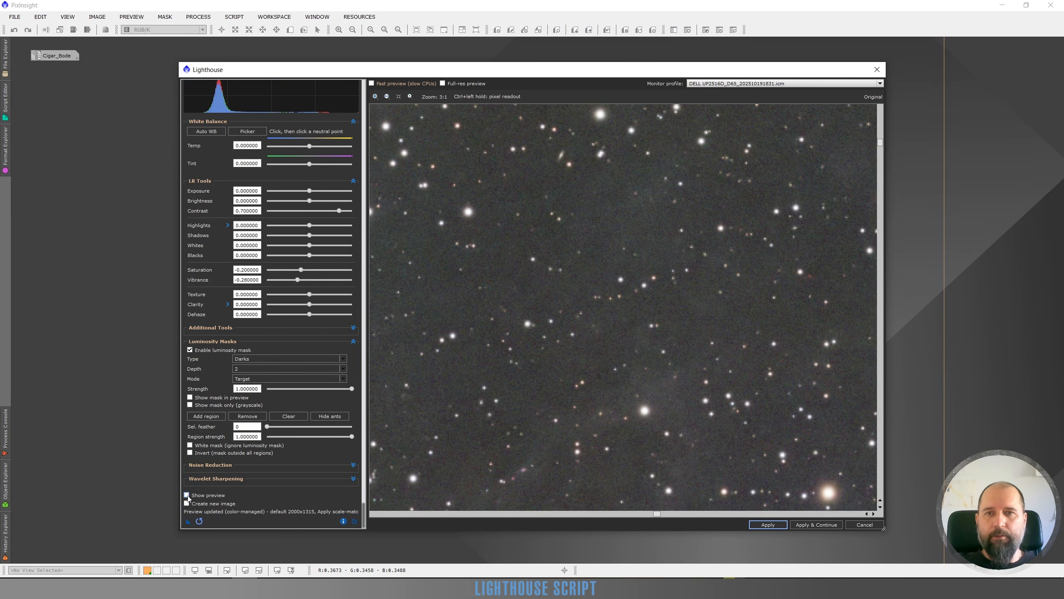
pyautogui.scroll(1, 811, 310)
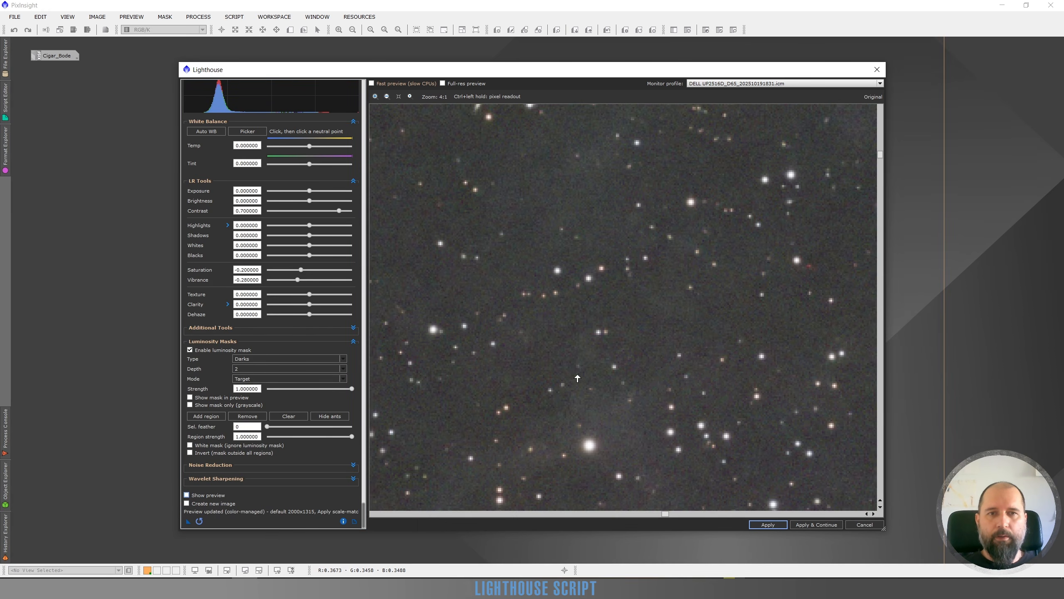
pyautogui.click(187, 495)
pyautogui.click(187, 495)
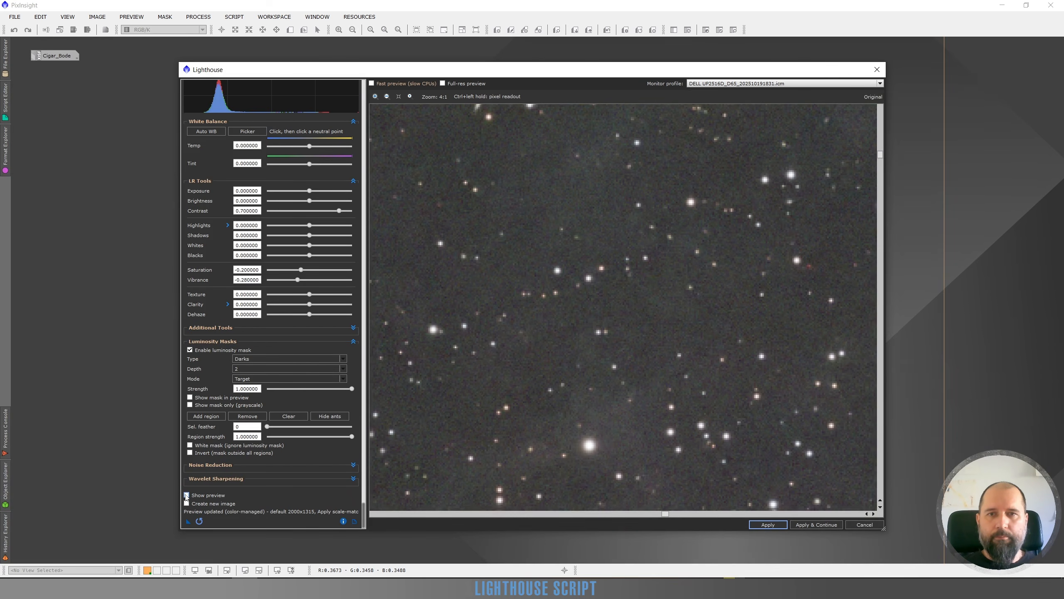
pyautogui.click(187, 496)
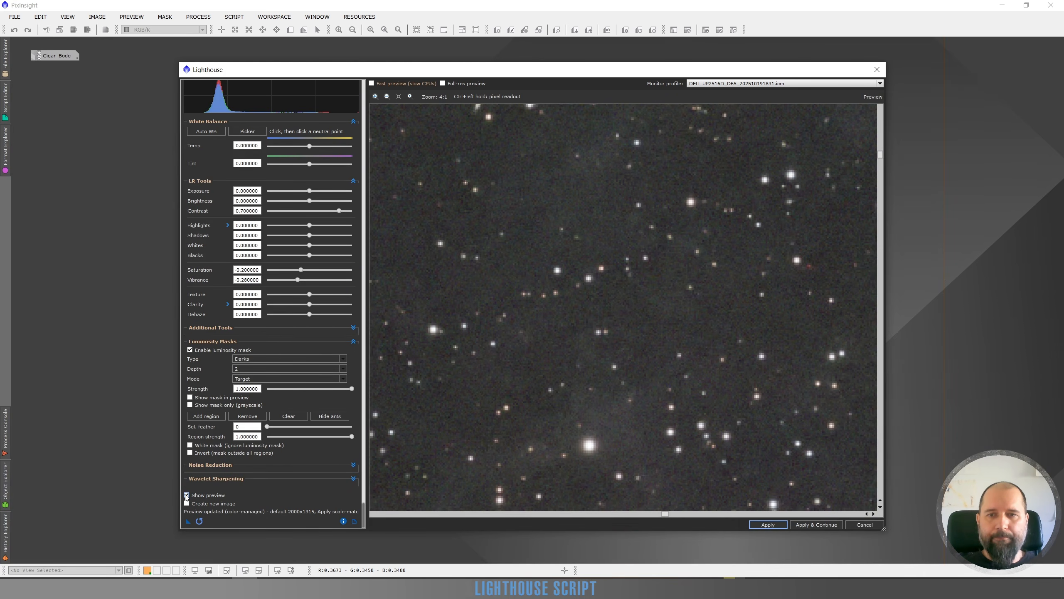
pyautogui.click(187, 495)
pyautogui.click(187, 496)
# Compare another background area with the original at 4:1 zoom, and examine both galaxies with the masked adjustments
pyautogui.scroll(-4, 540, 339)
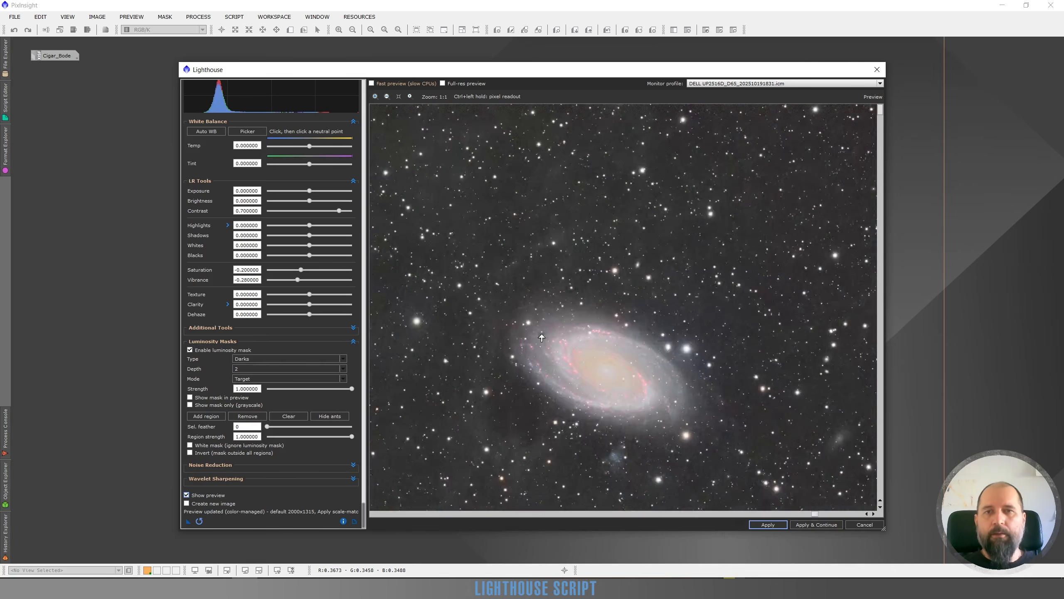
pyautogui.scroll(1, 532, 174)
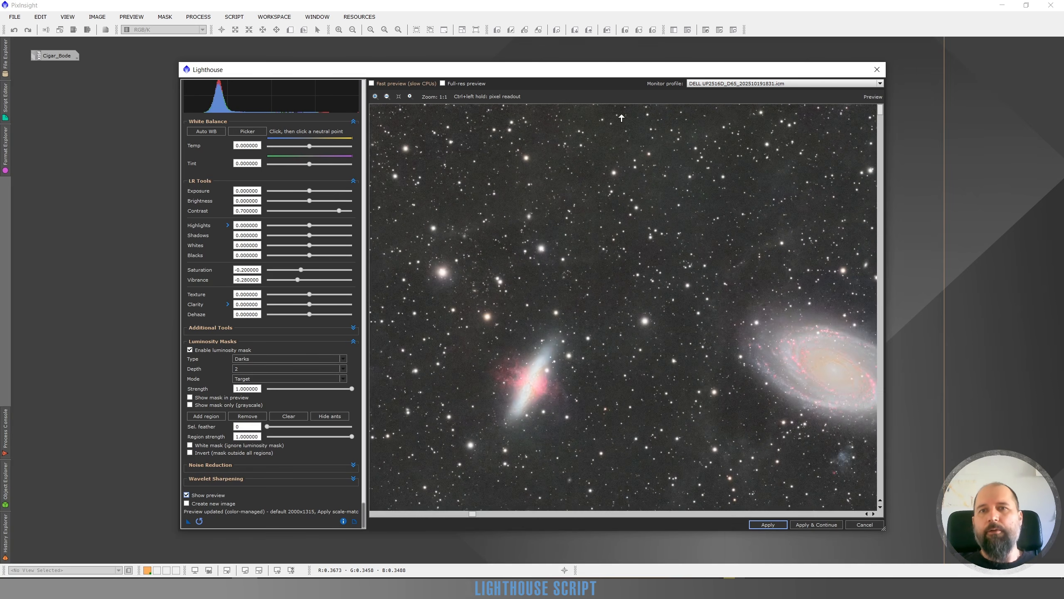
pyautogui.scroll(1, 675, 148)
pyautogui.scroll(1, 636, 185)
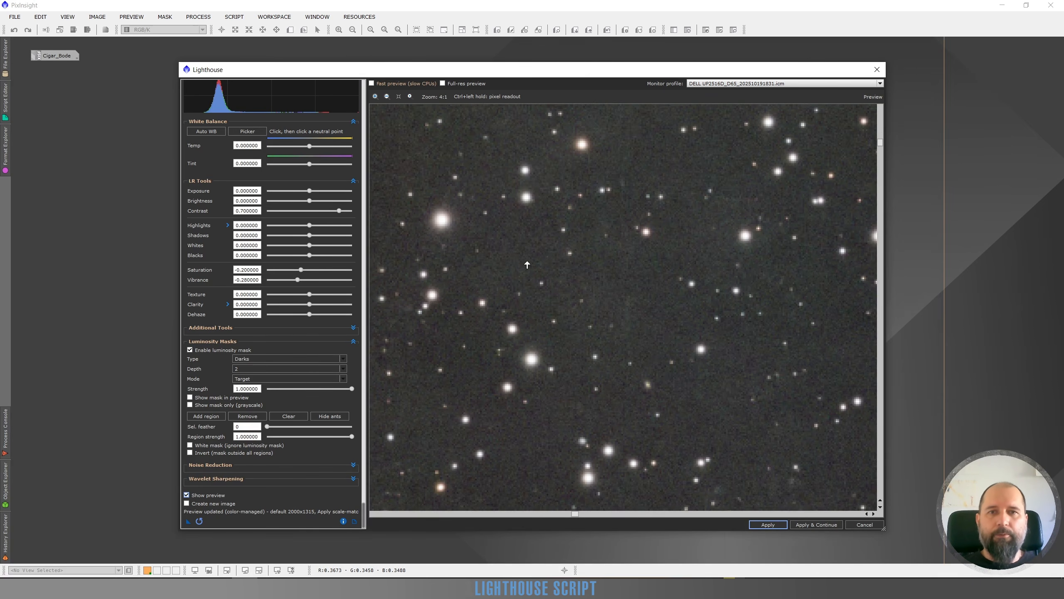
pyautogui.click(187, 495)
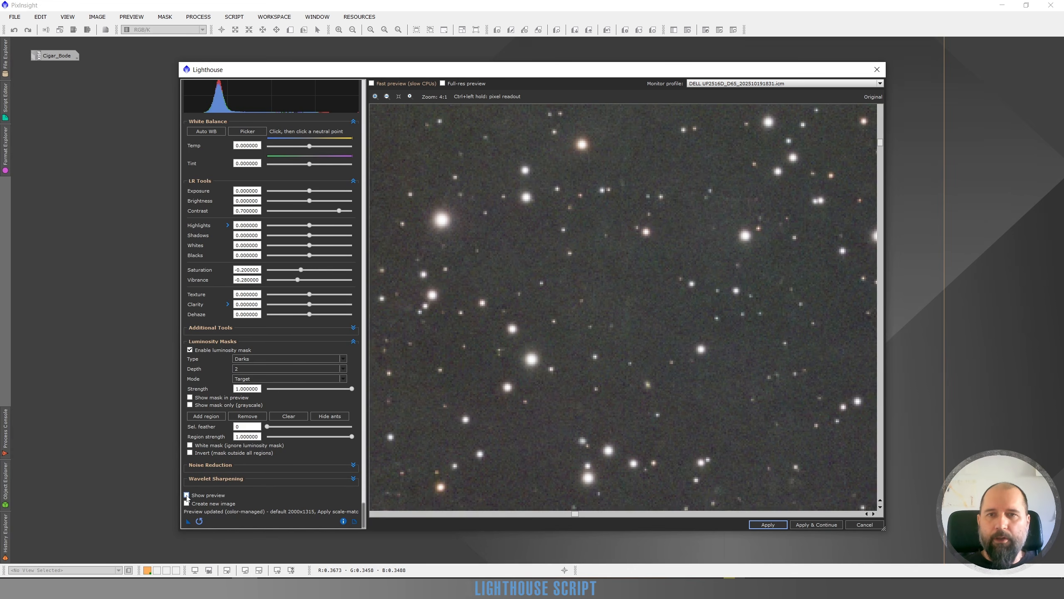
pyautogui.click(187, 495)
pyautogui.click(187, 495)
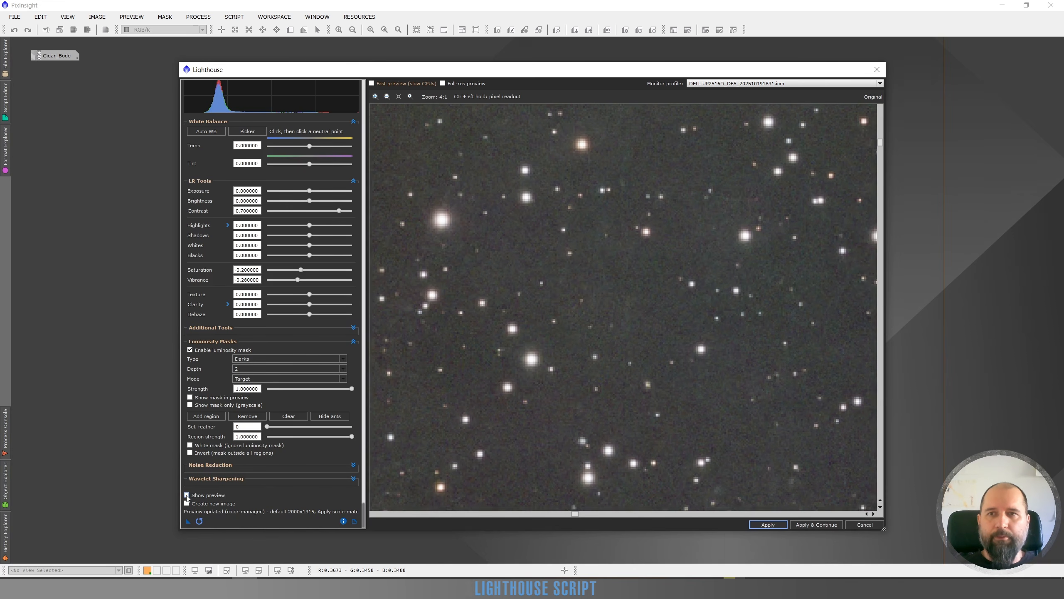
pyautogui.click(188, 495)
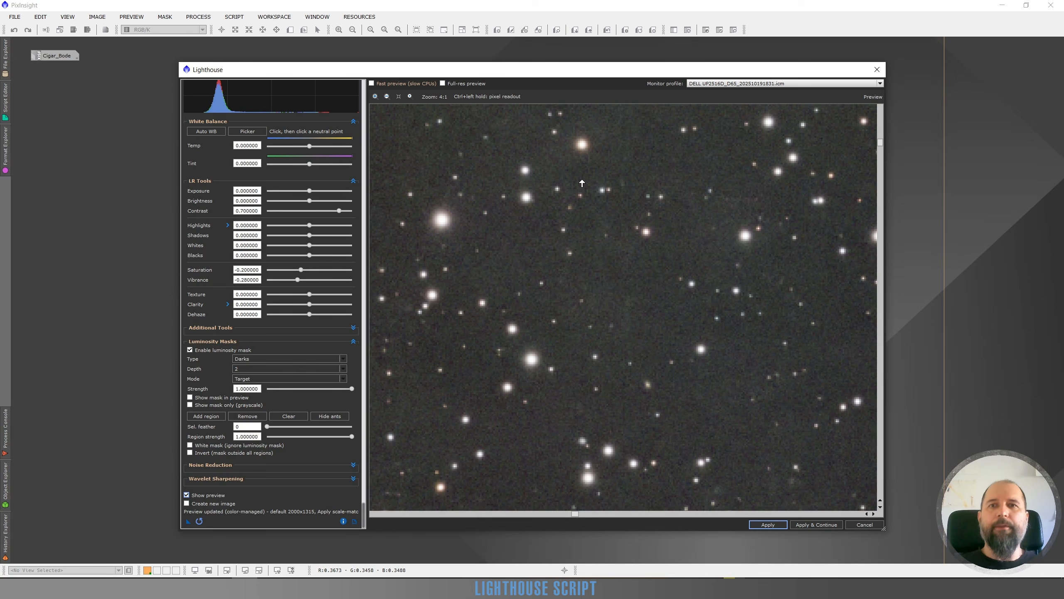
pyautogui.scroll(-3, 682, 376)
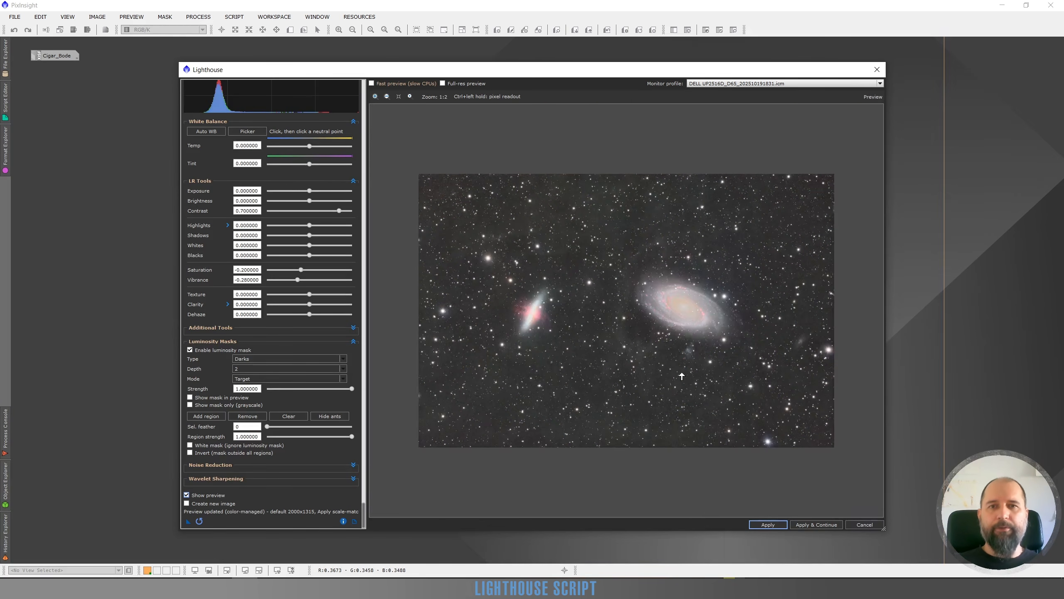
pyautogui.scroll(1, 692, 318)
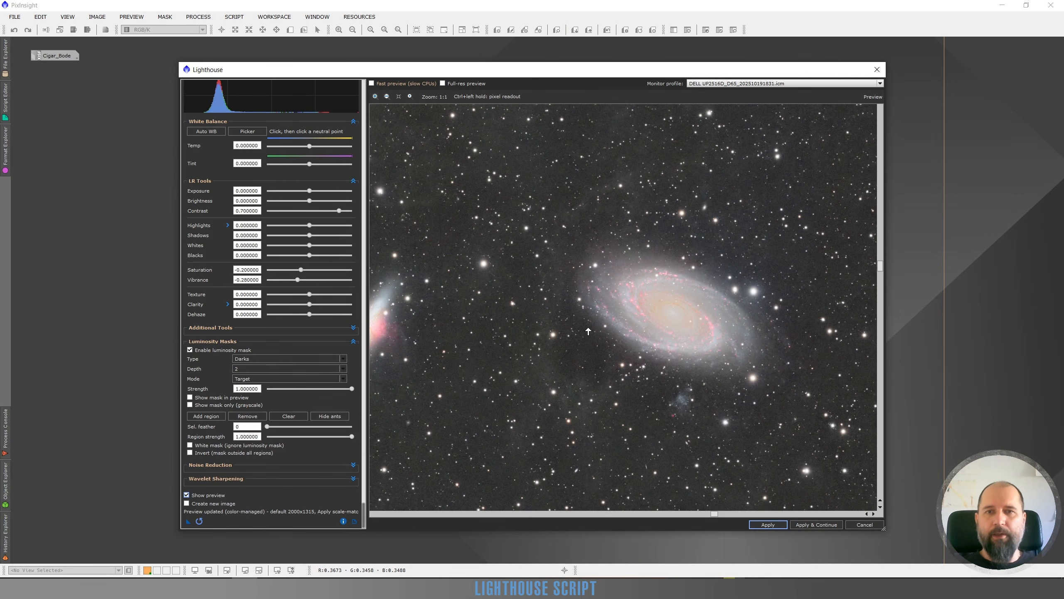
pyautogui.scroll(-1, 588, 331)
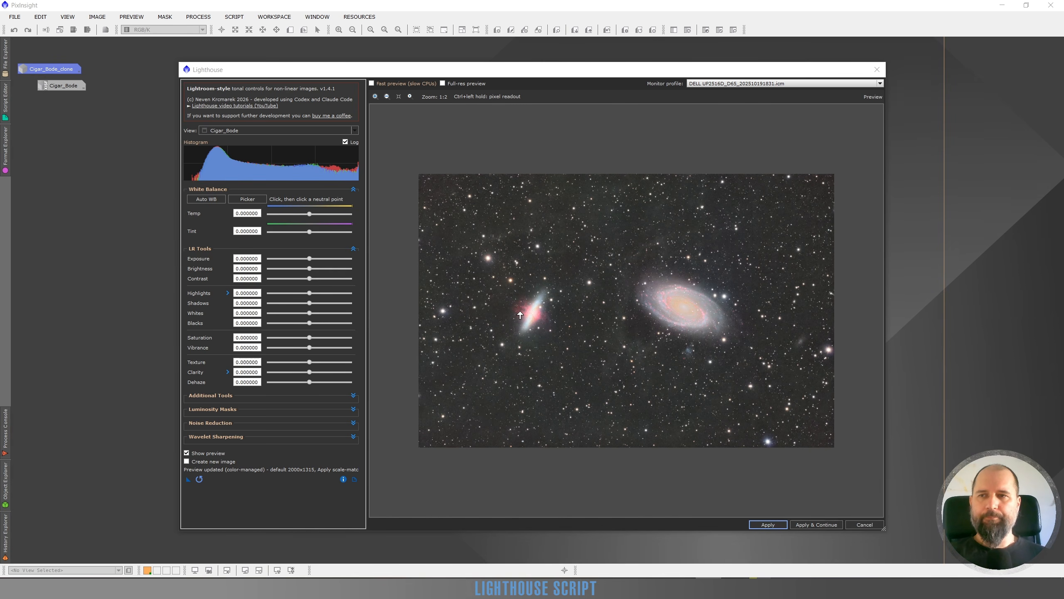
# Enable the luminosity mask in Protect mode and add a tilted elliptical region around the cigar galaxy with a selection feather of 47
pyautogui.click(354, 409)
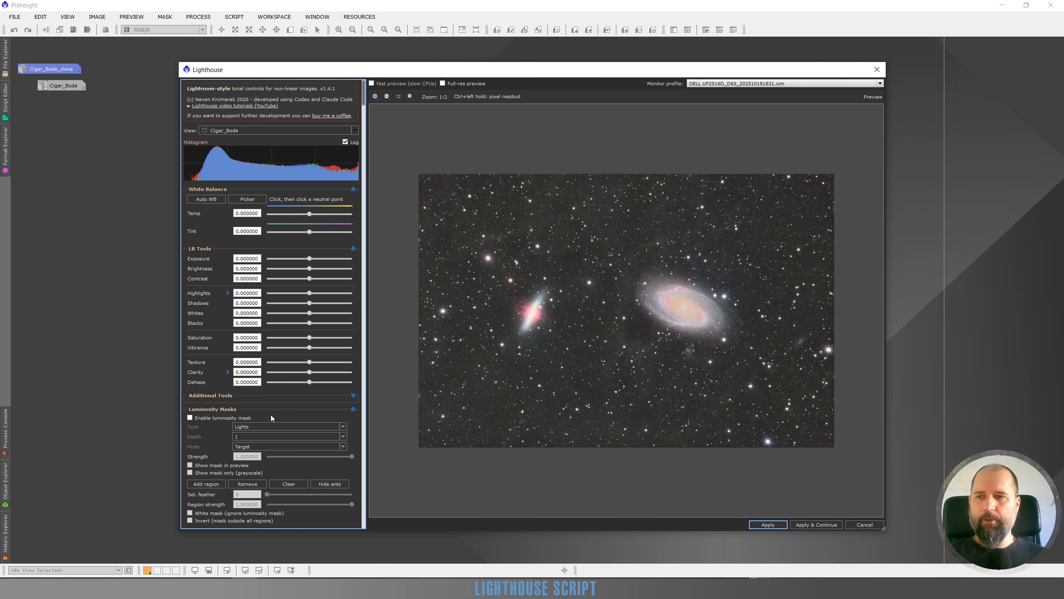
pyautogui.click(190, 417)
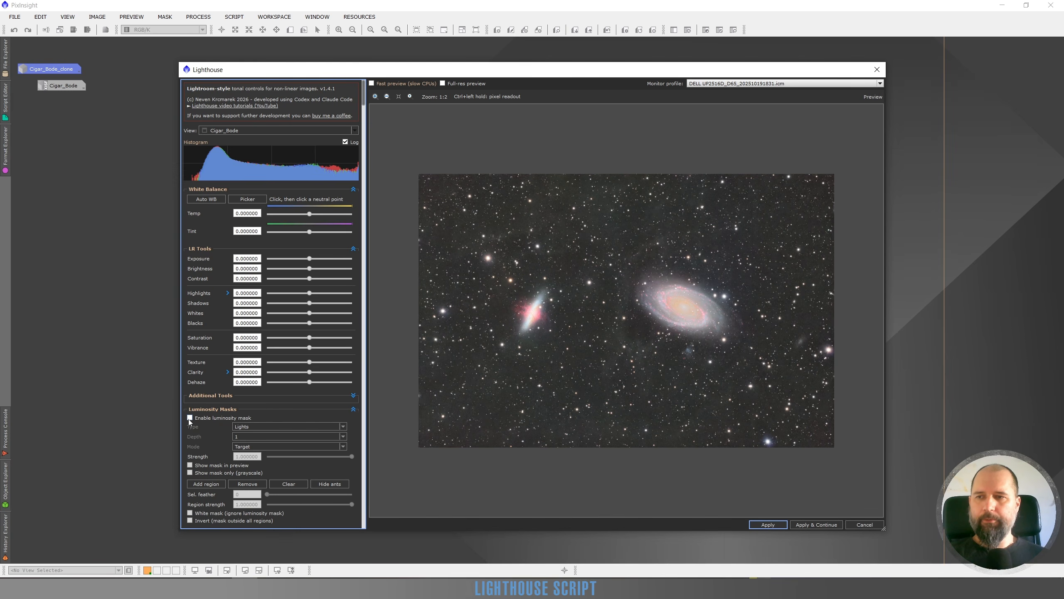
pyautogui.click(204, 486)
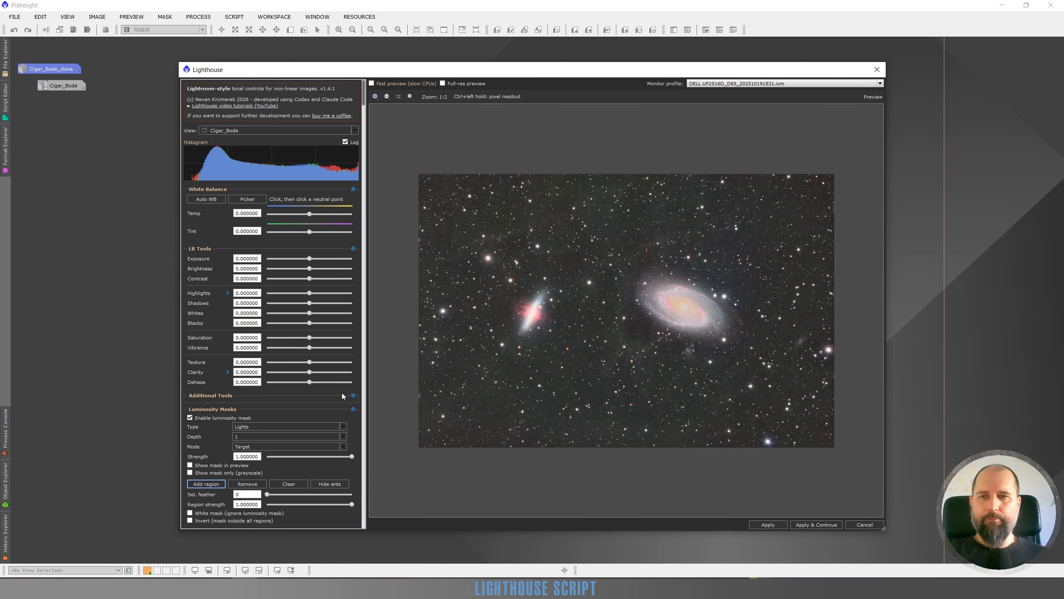
pyautogui.moveTo(545, 295); pyautogui.dragTo(514, 337)
pyautogui.scroll(2, 525, 323)
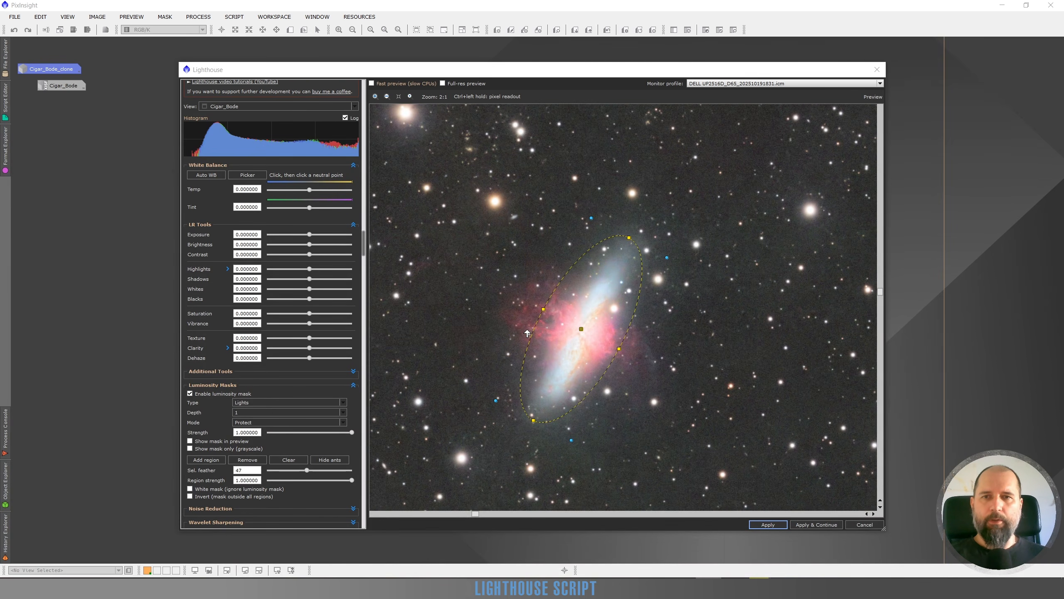
# Invert the region so the mask applies outside the cigar galaxy, and check the result in the grayscale mask
pyautogui.click(190, 496)
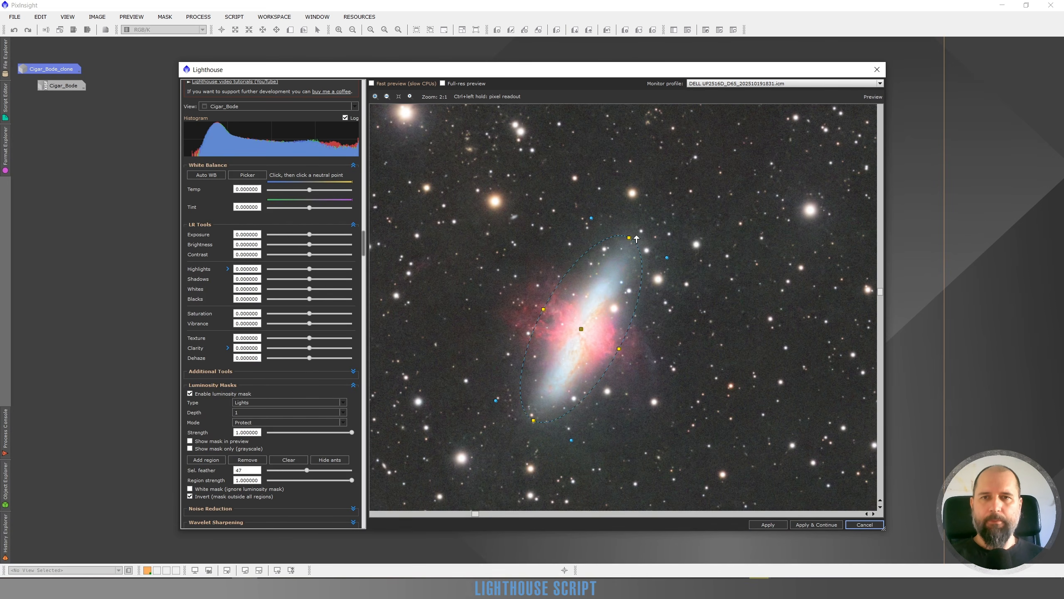
pyautogui.click(190, 448)
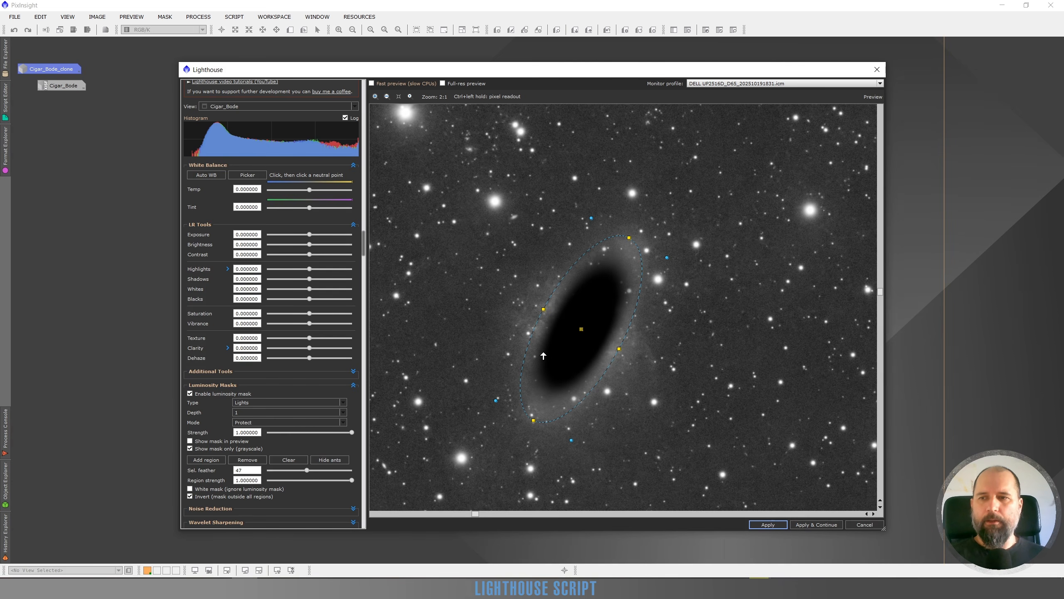
pyautogui.click(190, 449)
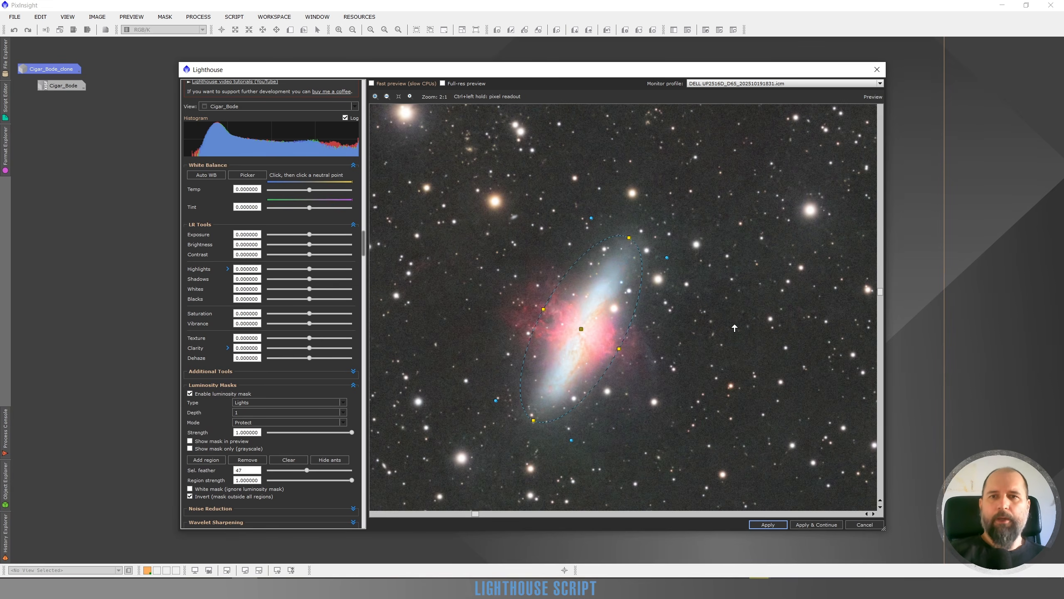
# Hide the selection outline around the cigar galaxy and set whites to 0.30 and blacks to -0.32
pyautogui.scroll(1, 735, 328)
pyautogui.scroll(-2, 734, 328)
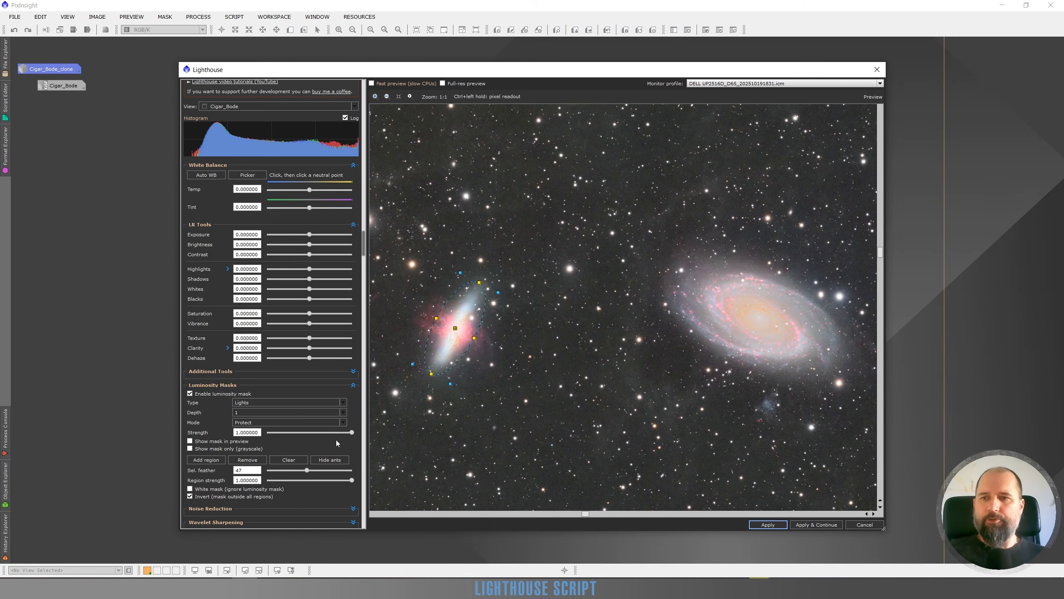
pyautogui.click(336, 462)
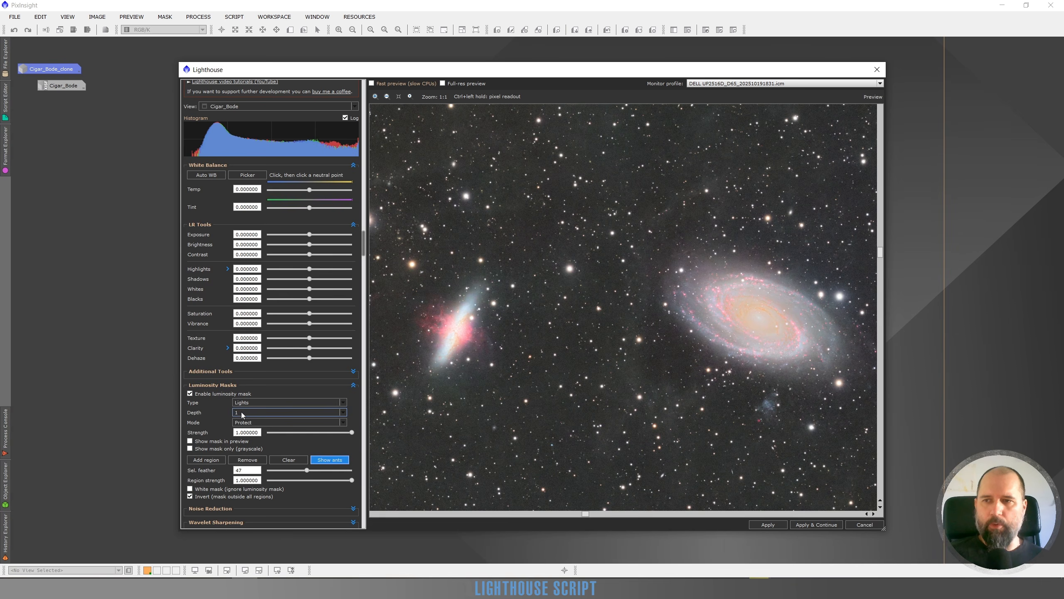
pyautogui.moveTo(310, 289)
pyautogui.mouseDown()
pyautogui.moveTo(322, 289)
pyautogui.moveTo(297, 299)
pyautogui.mouseUp()
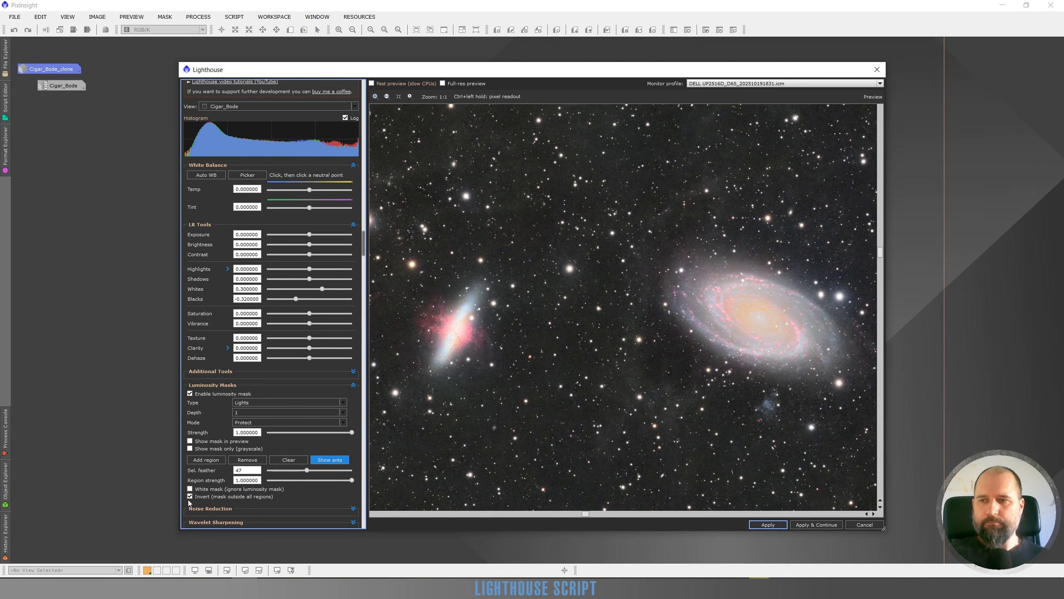
# Inspect the grayscale mask over both galaxies and compare the whites and blacks adjustment with the original image
pyautogui.click(191, 450)
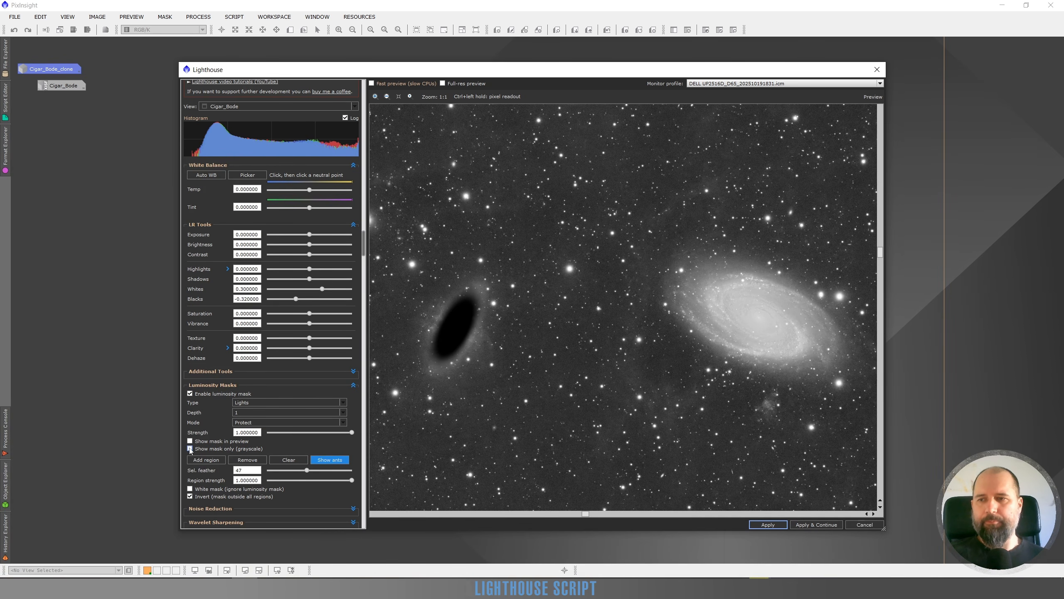
pyautogui.click(190, 448)
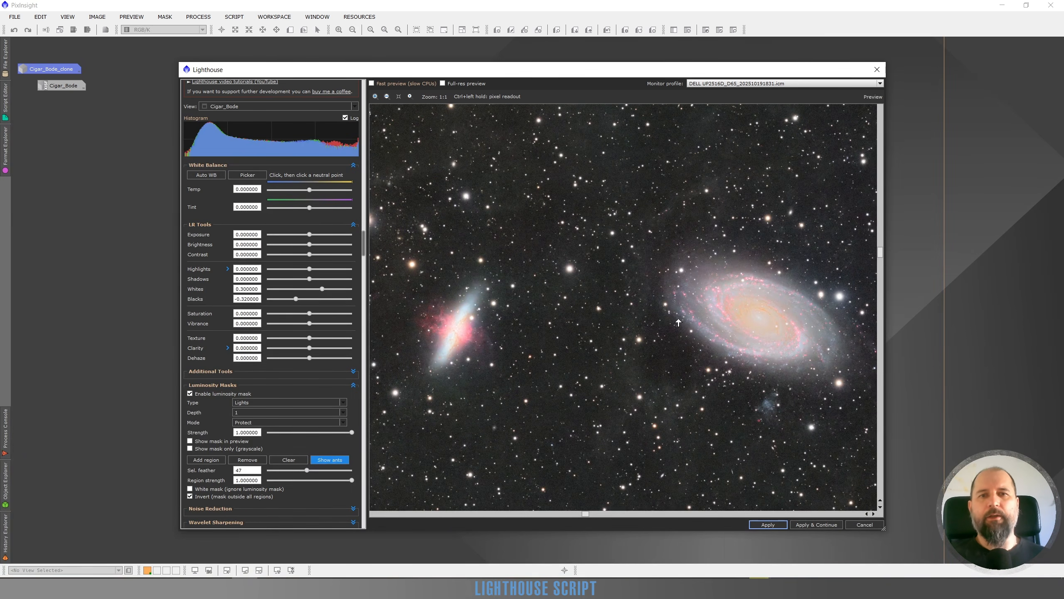
pyautogui.scroll(-1, 701, 311)
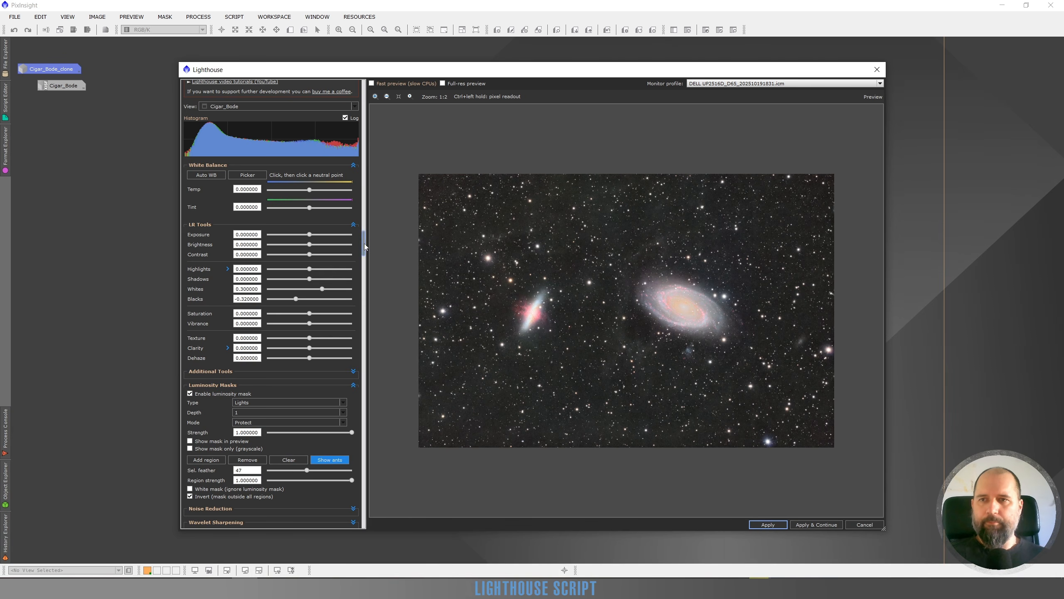
pyautogui.moveTo(364, 245); pyautogui.dragTo(365, 505)
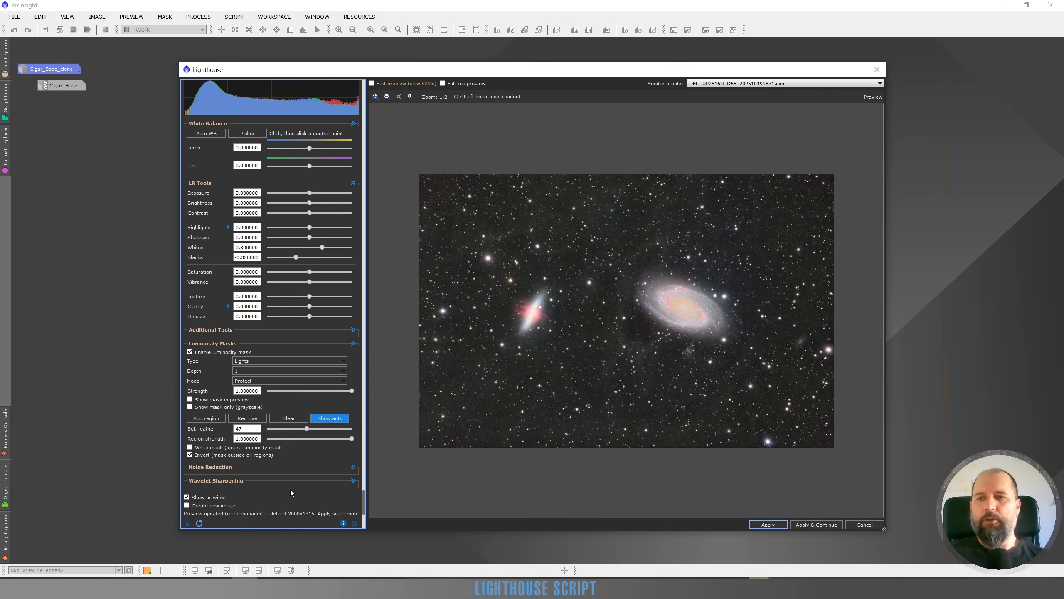
pyautogui.click(187, 498)
pyautogui.click(187, 498)
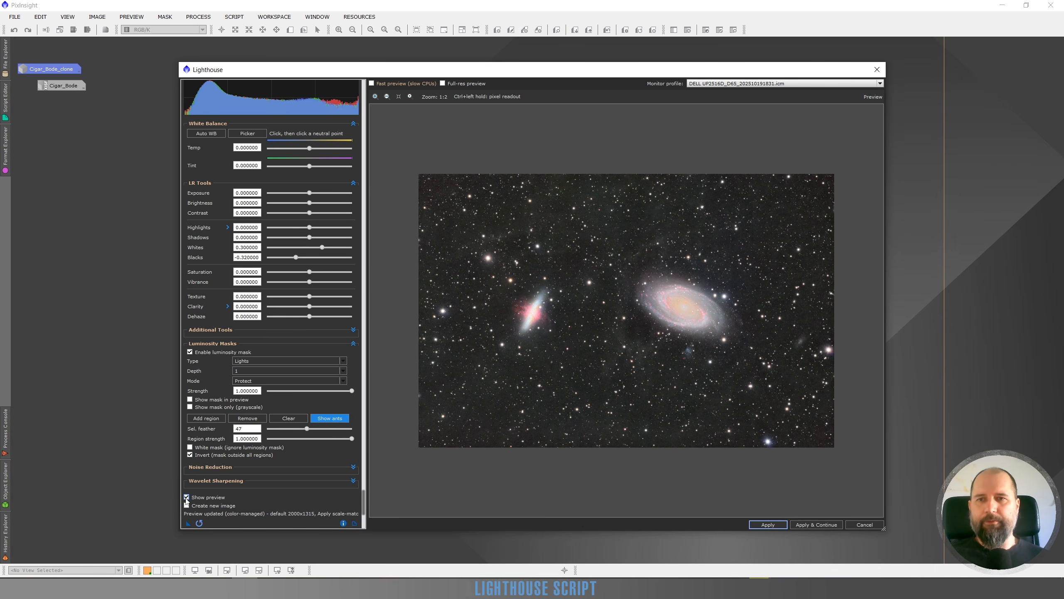
pyautogui.click(187, 498)
pyautogui.click(187, 498)
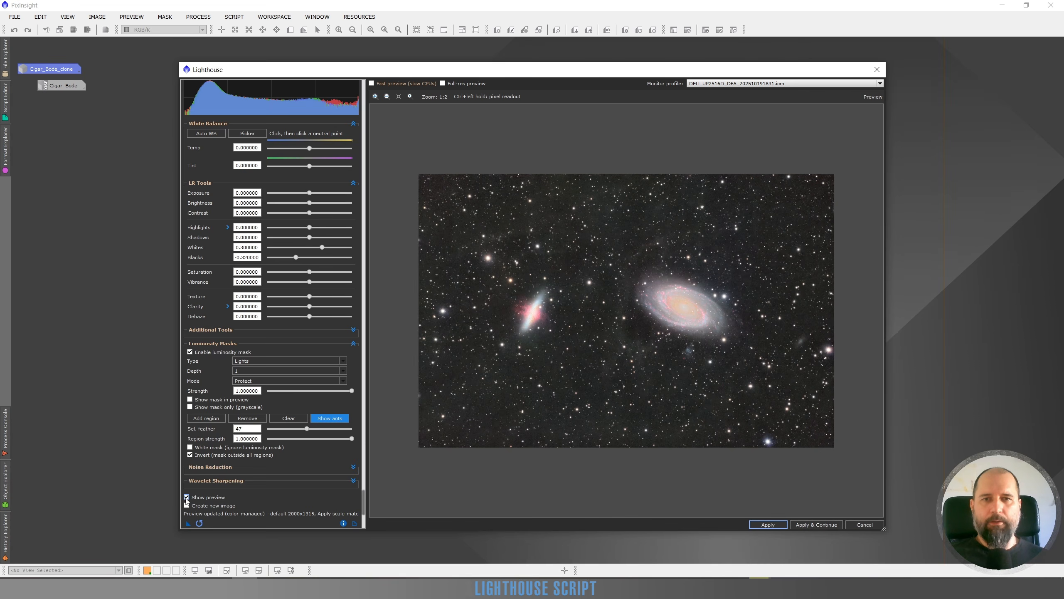
pyautogui.click(187, 498)
pyautogui.click(188, 498)
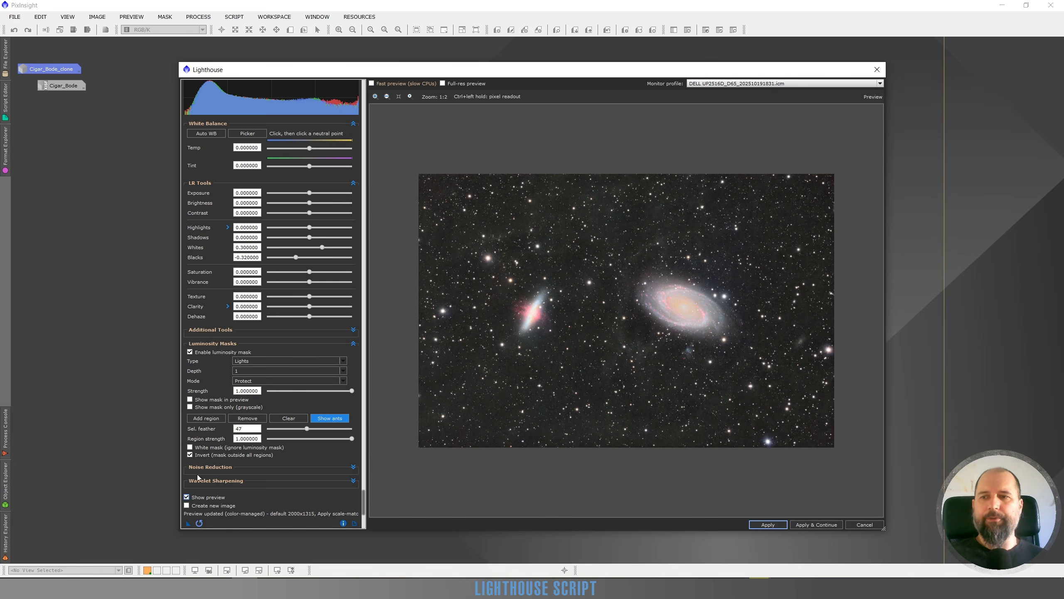
pyautogui.click(187, 498)
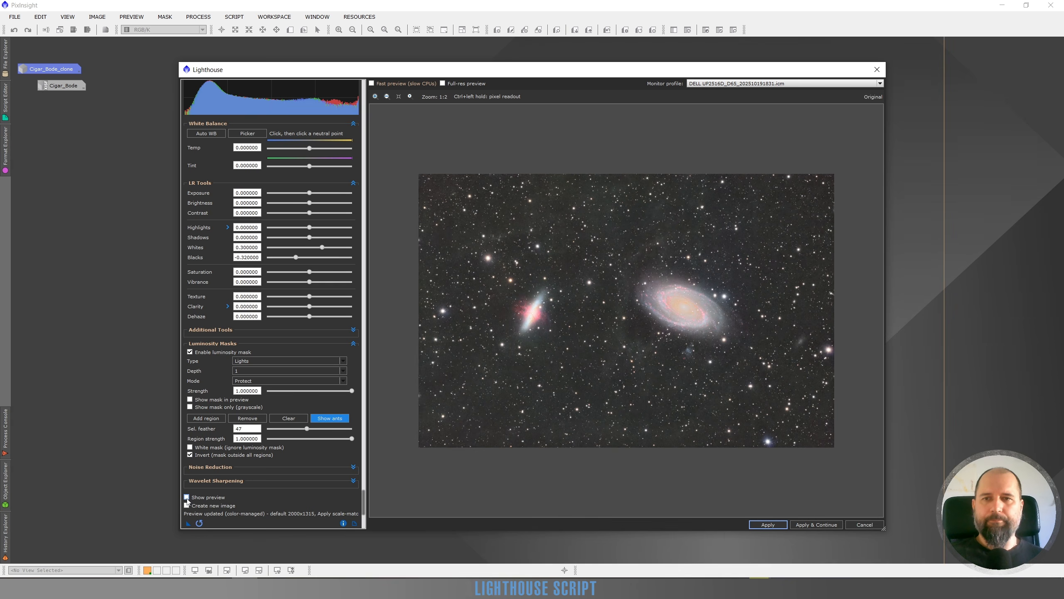
pyautogui.click(187, 497)
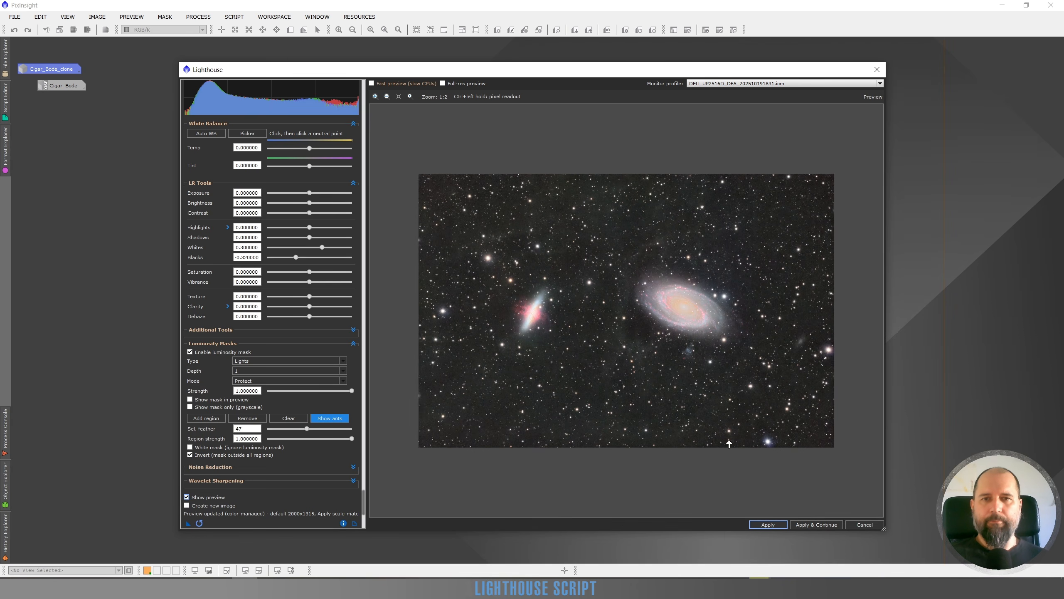